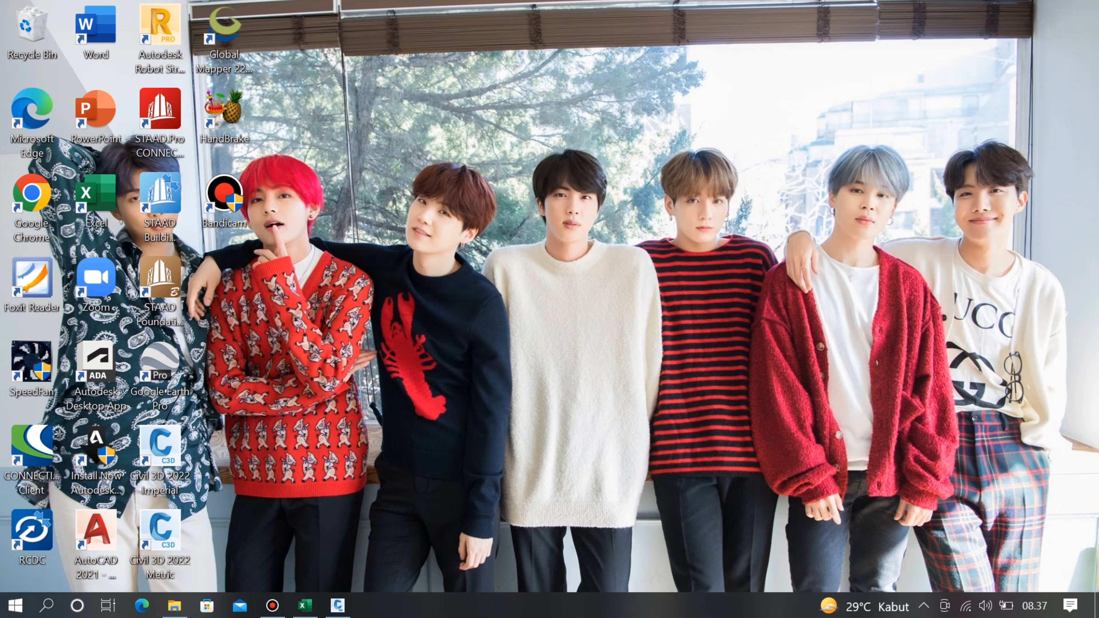
- Open the Windows Region number format customization, check the decimal and digit grouping symbols, and accept the settings
left_click(47, 605)
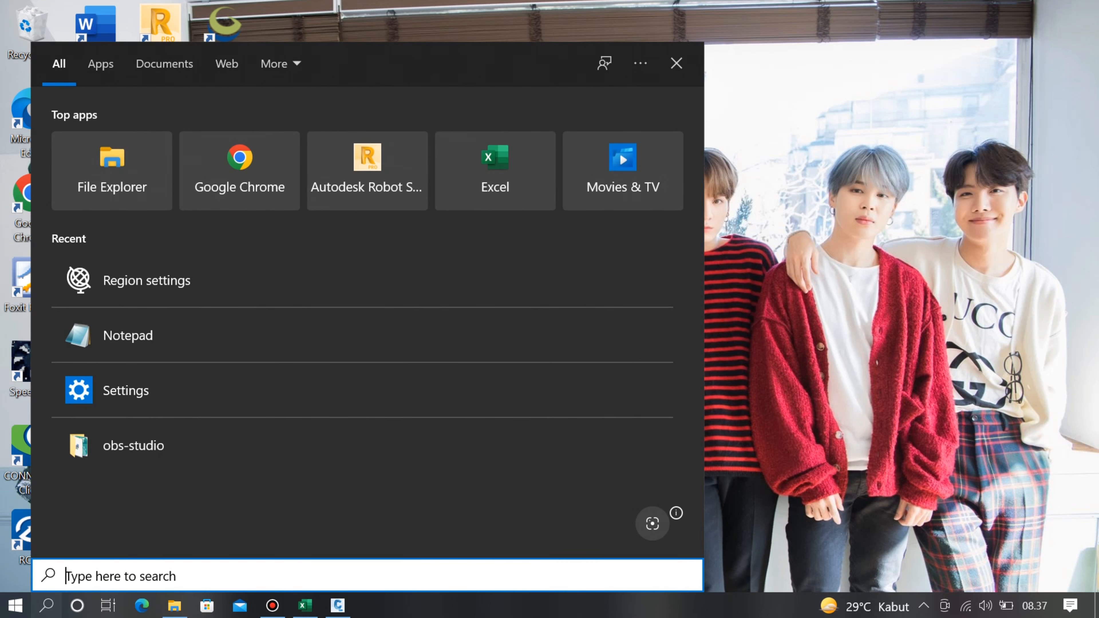
type("reg")
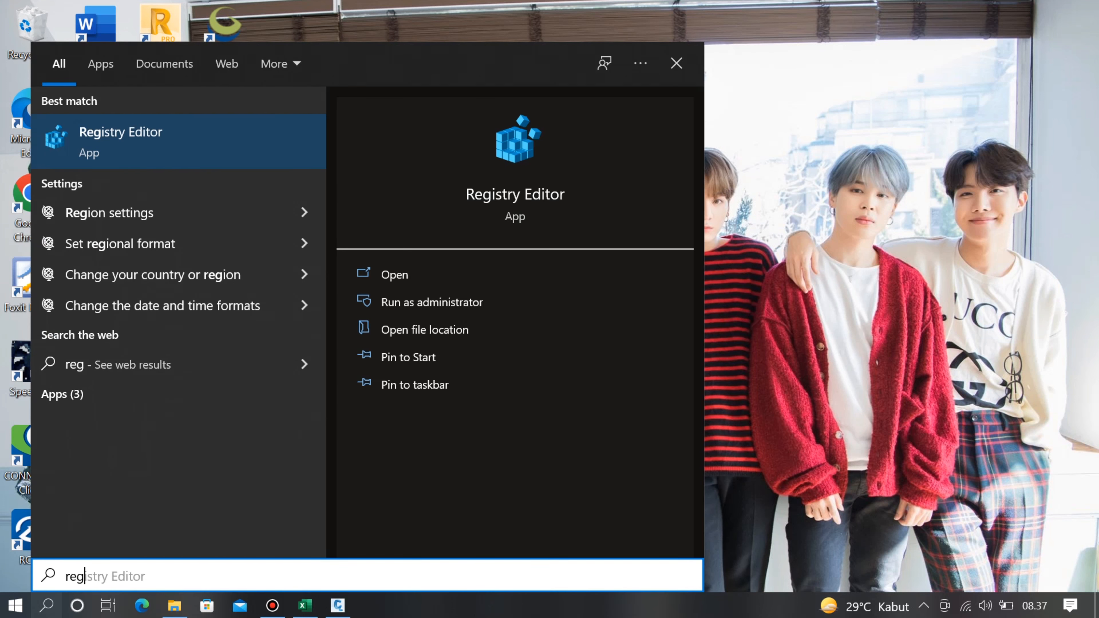
type("ion")
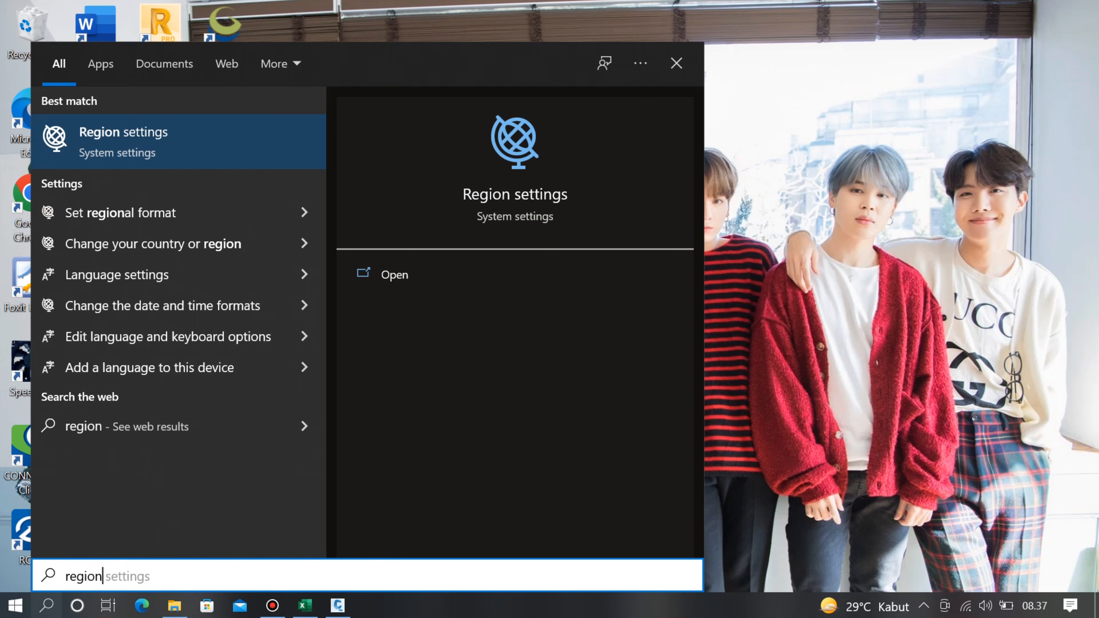
key("Return")
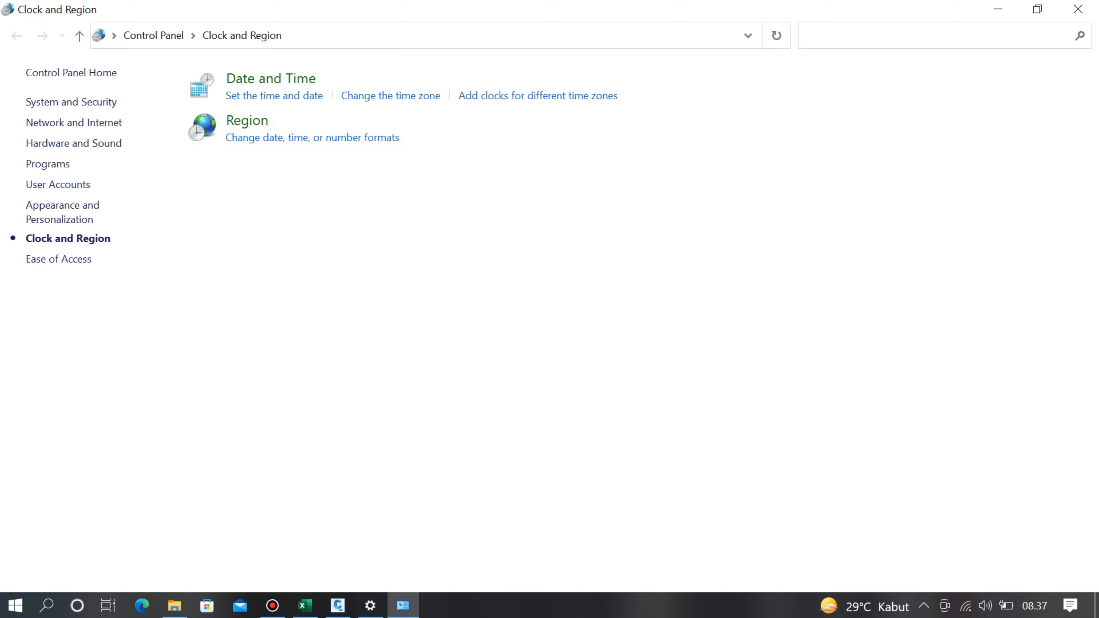
left_click(313, 137)
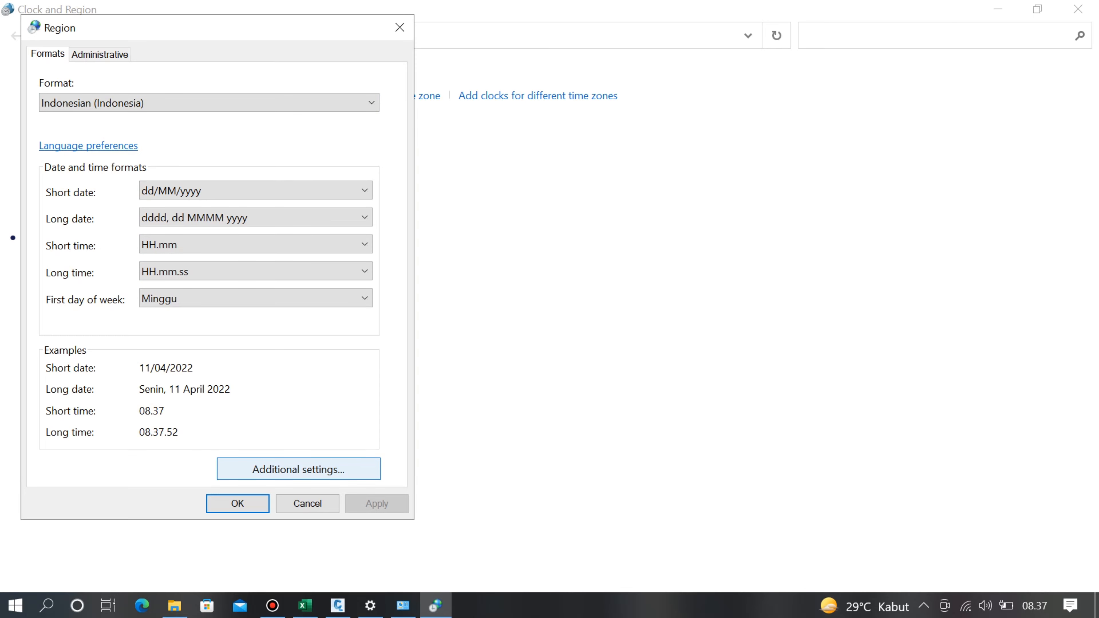
left_click(299, 469)
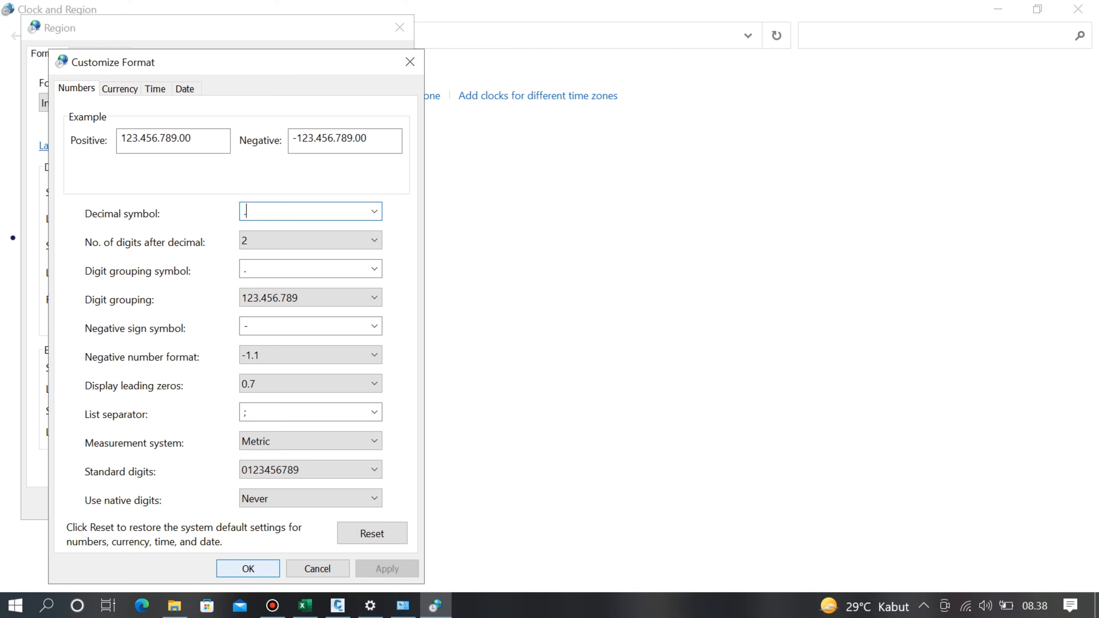
key("Return")
key("Return")
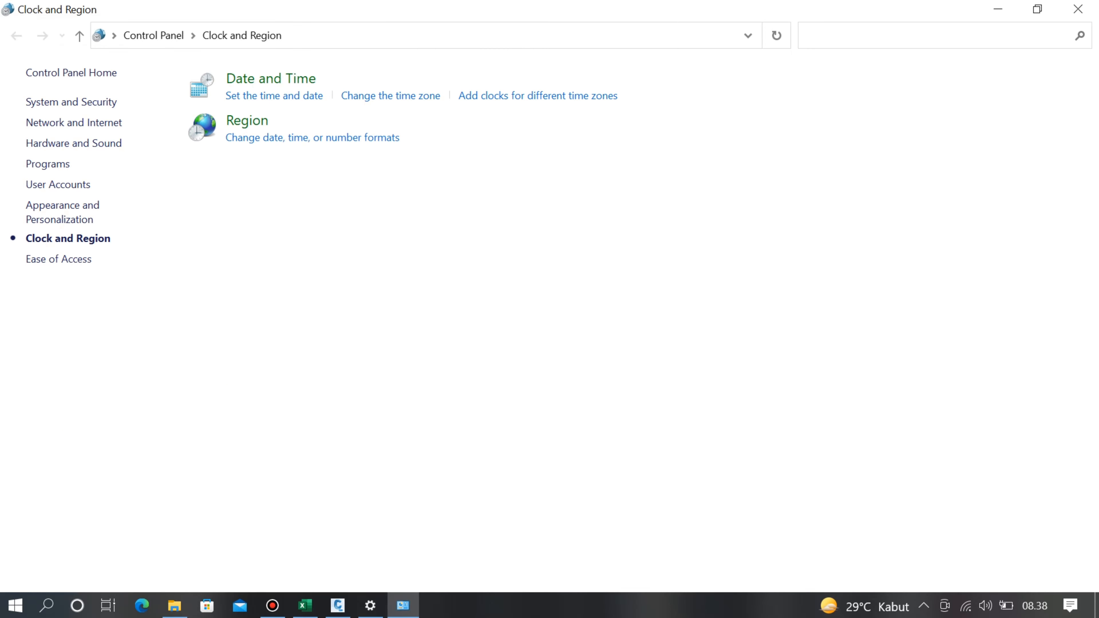
left_click(1078, 9)
left_click(1078, 9)
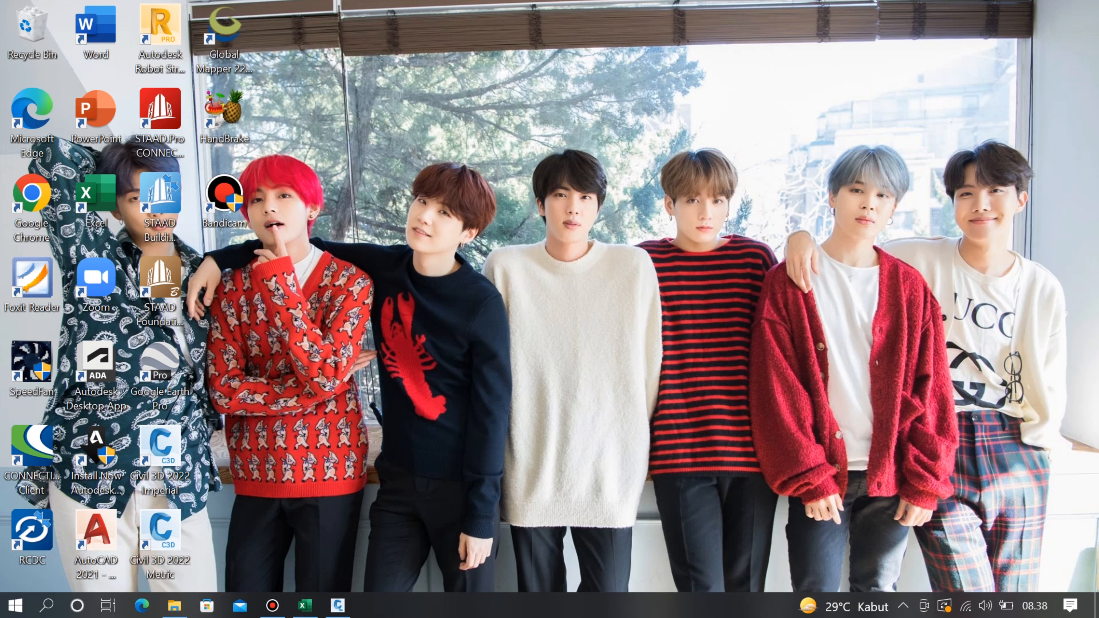
- Switch to the DATA POINT 1 workbook in Excel and look over the selected point data
left_click(305, 605)
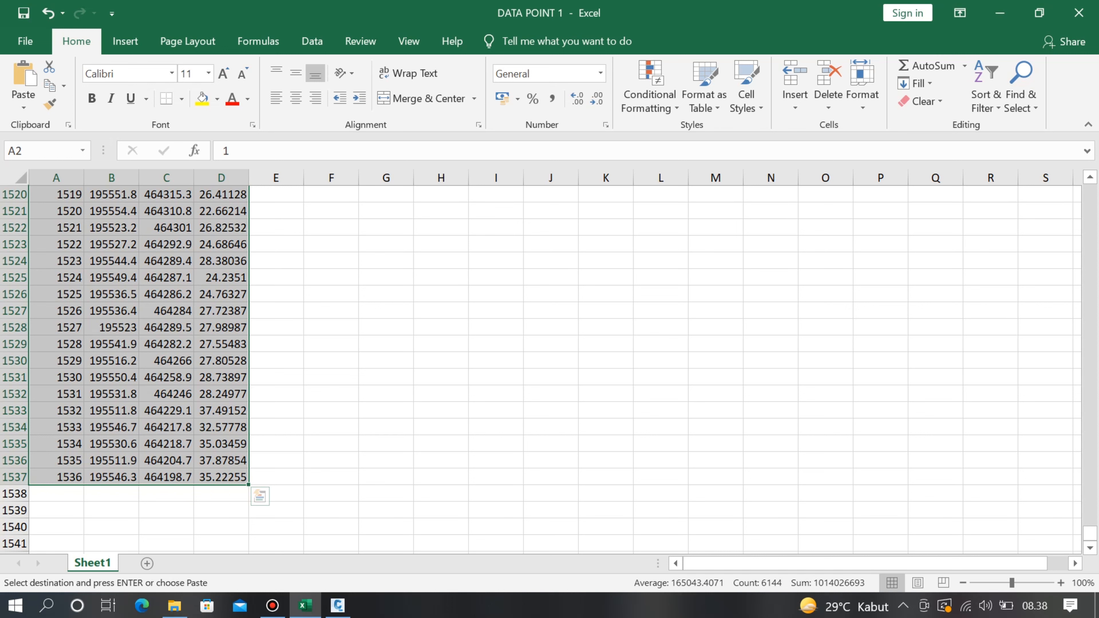
scroll(554, 369, "up", 2)
scroll(555, 370, "down", 2)
- Open a blank maximized Notepad document and paste the point data copied from the Excel sheet
key("super")
type("note")
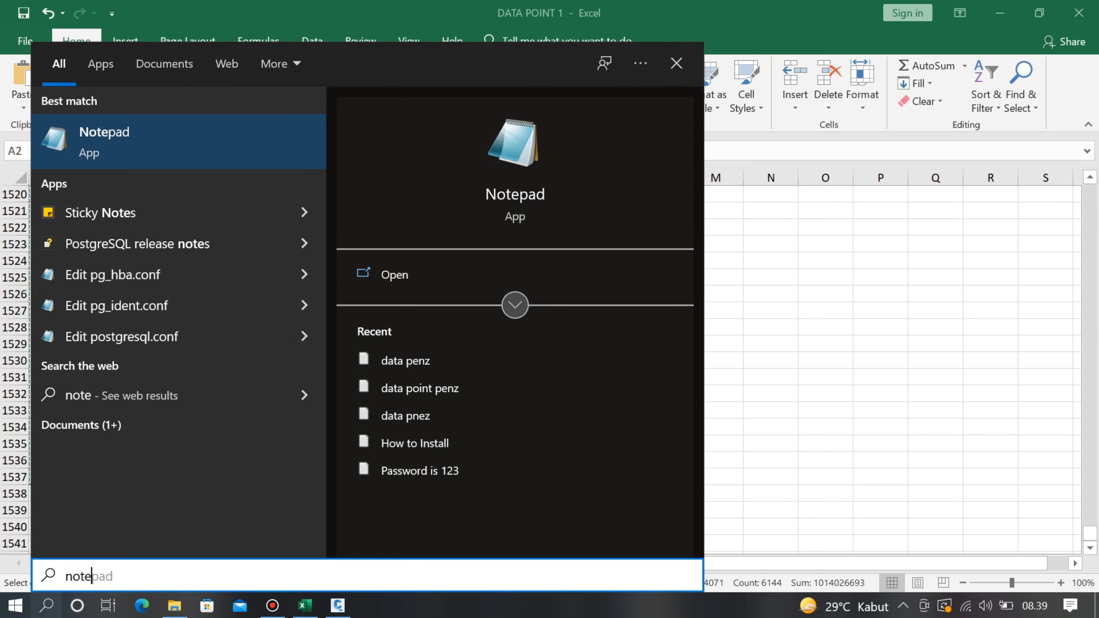
key("Return")
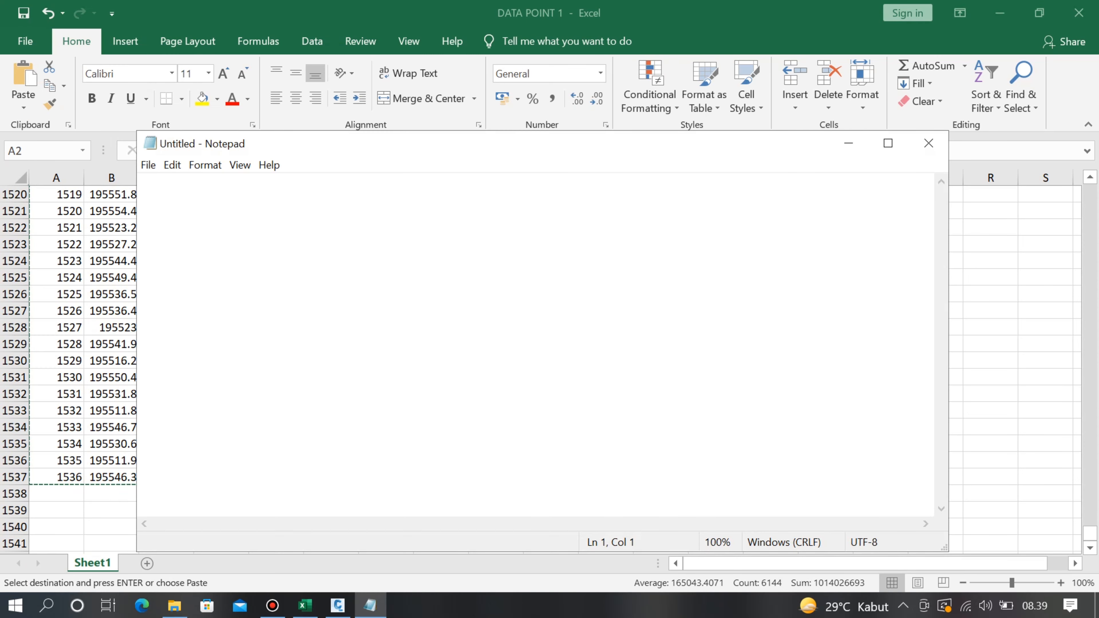
left_click(888, 143)
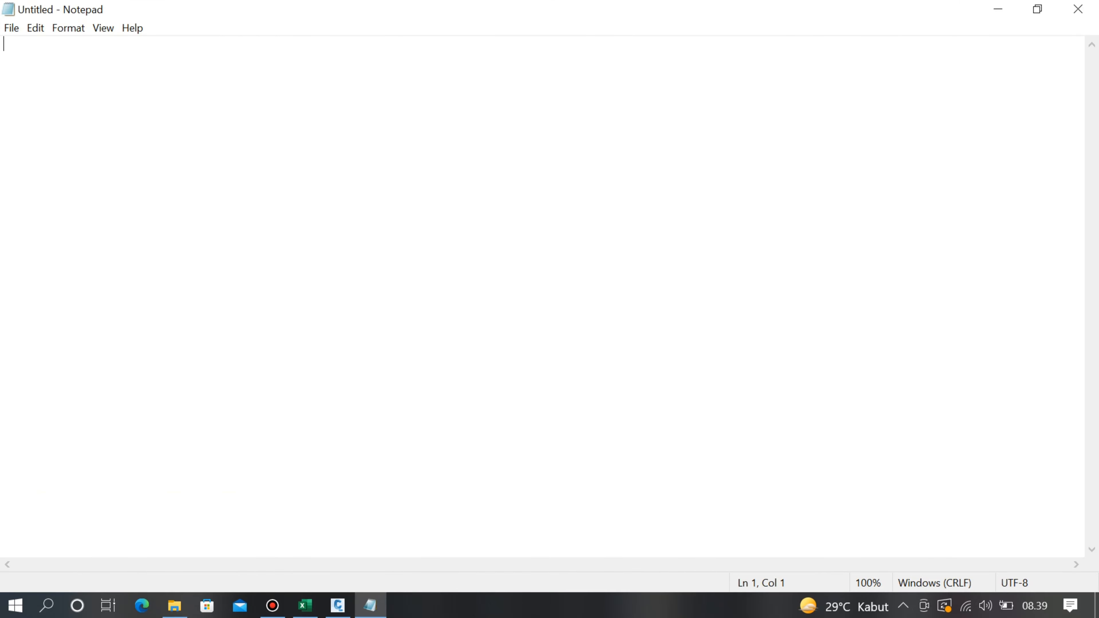
key("Menu")
key("Down")
key("Down")
key("Down")
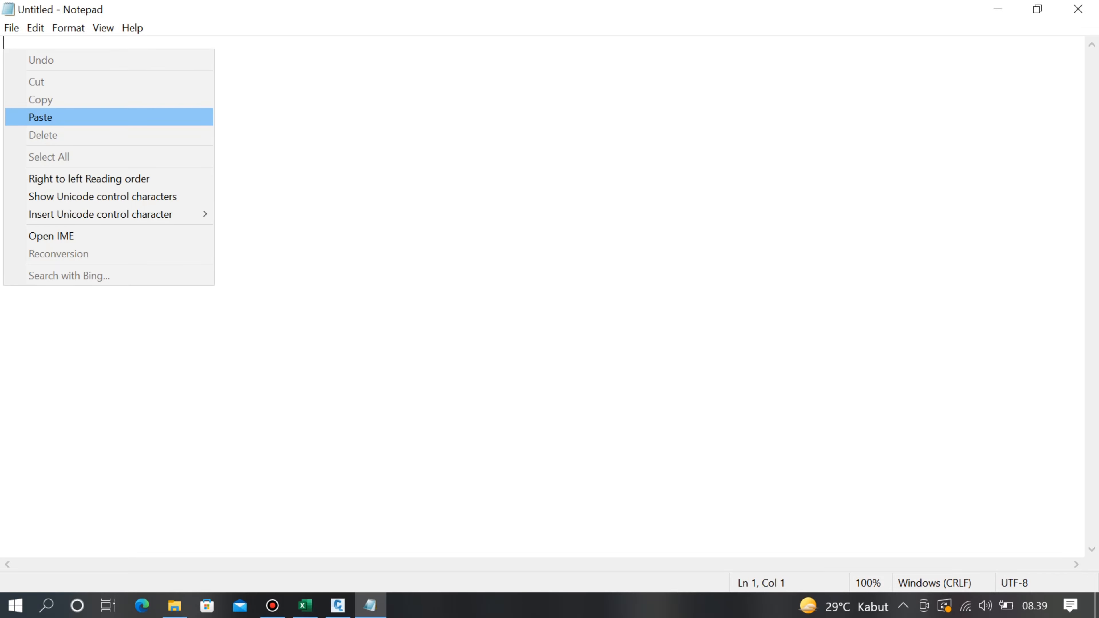
key("Return")
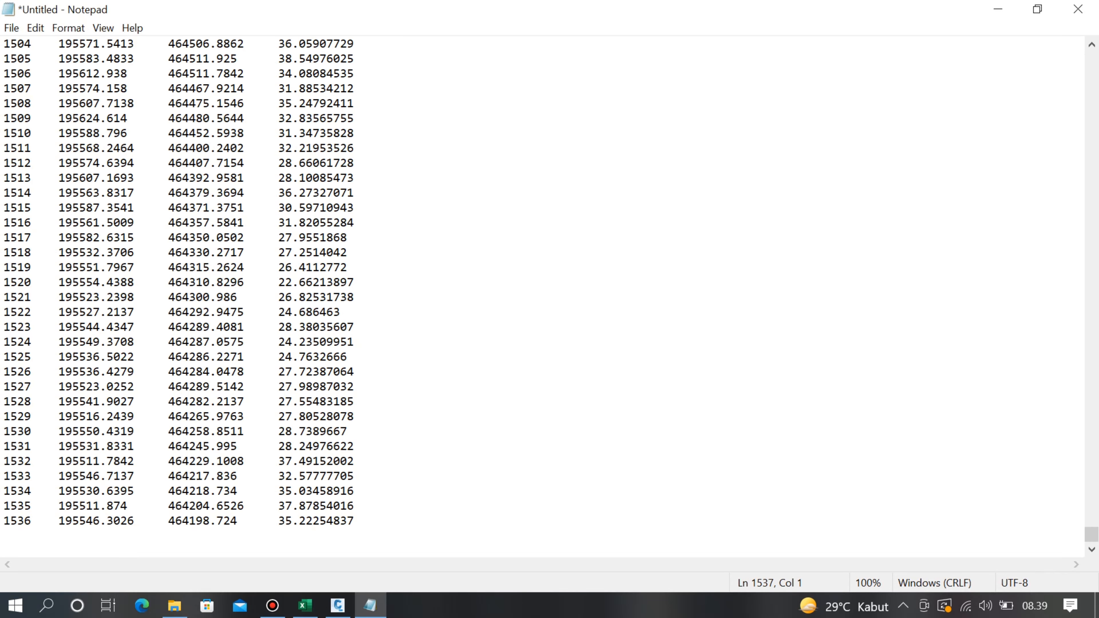
- Replace all commas with periods in the pasted point data and review the rows
scroll(541, 295, "up", 20)
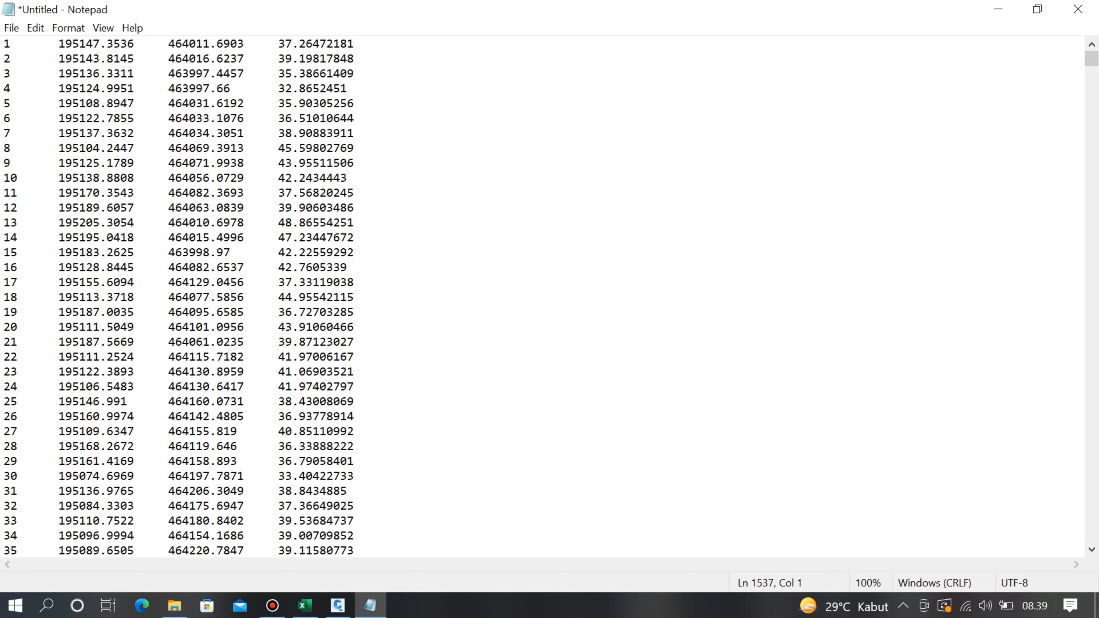
left_click(35, 28)
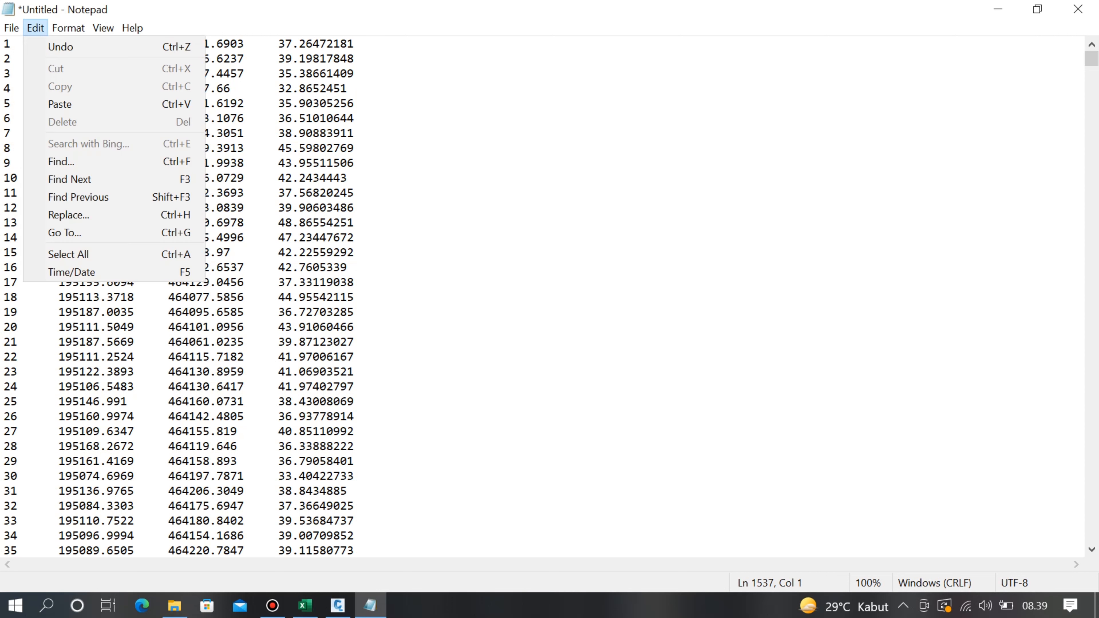
left_click(68, 215)
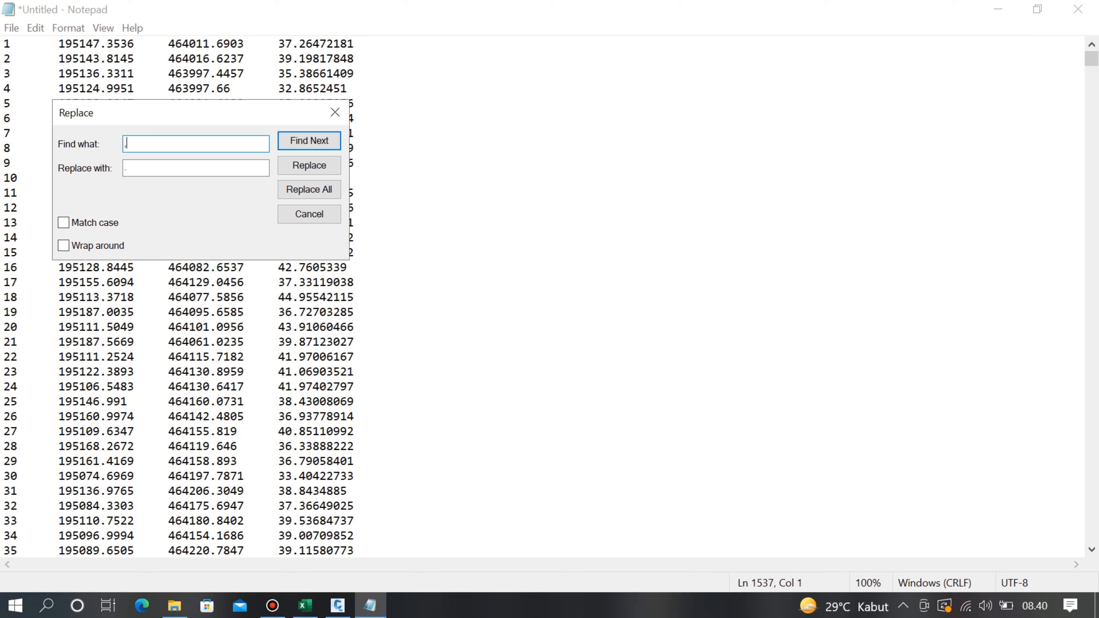
left_click(139, 168)
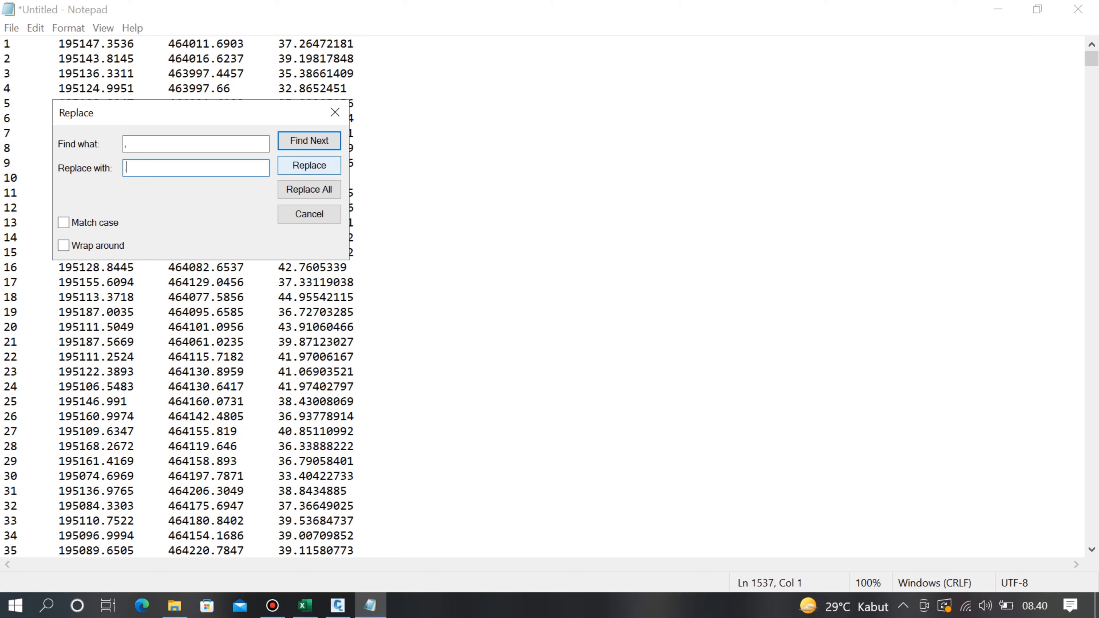
left_click(309, 190)
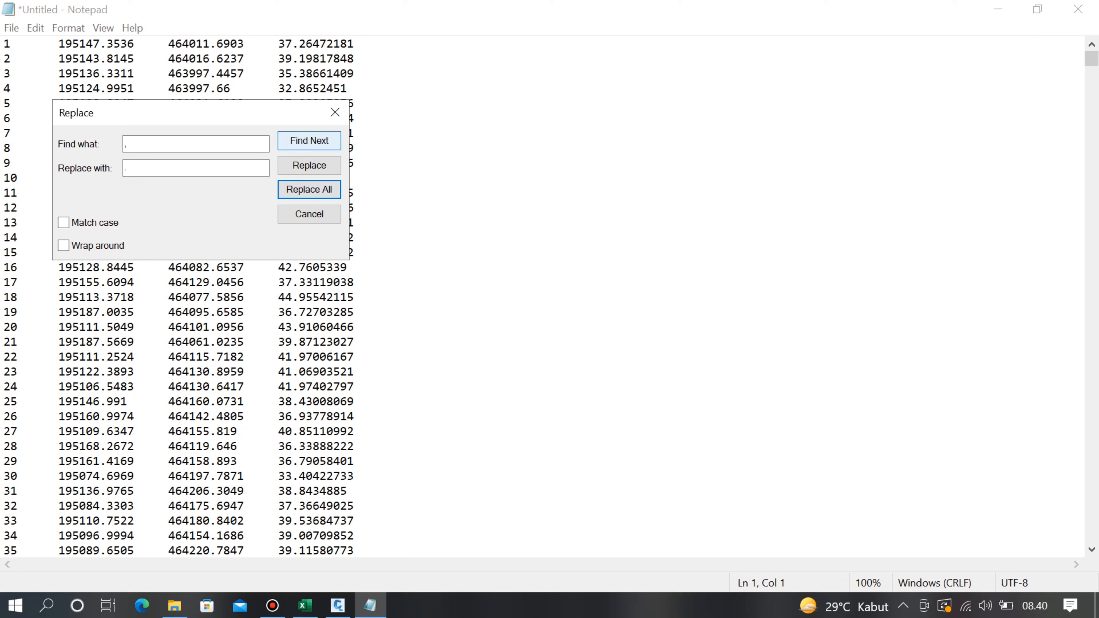
left_click(335, 112)
scroll(335, 173, "down", 4)
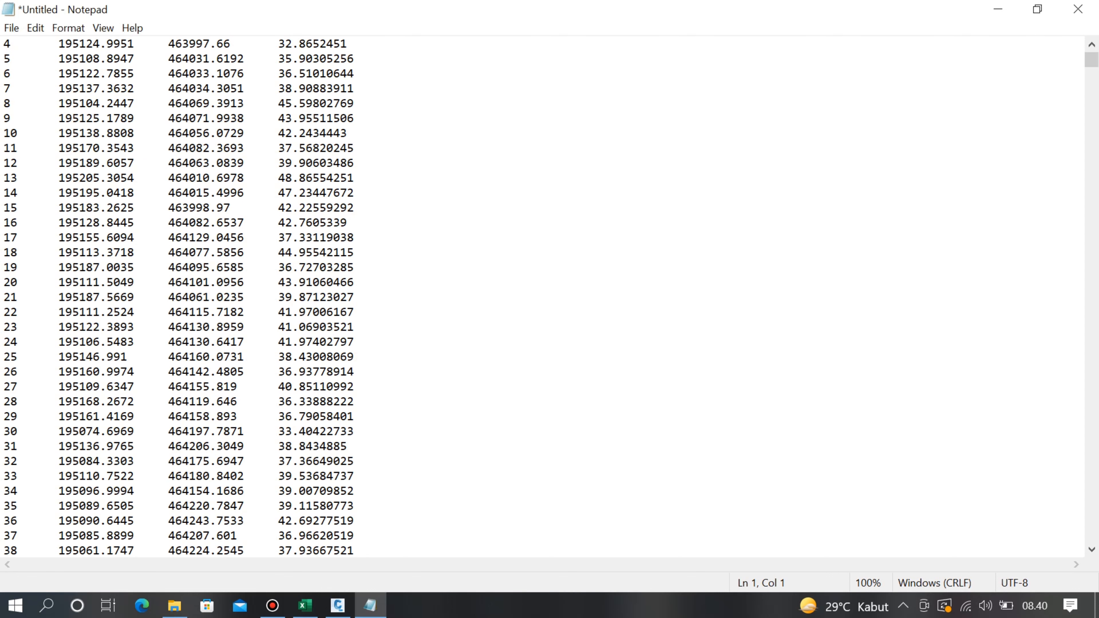
scroll(217, 252, "down", 1)
left_click(217, 252)
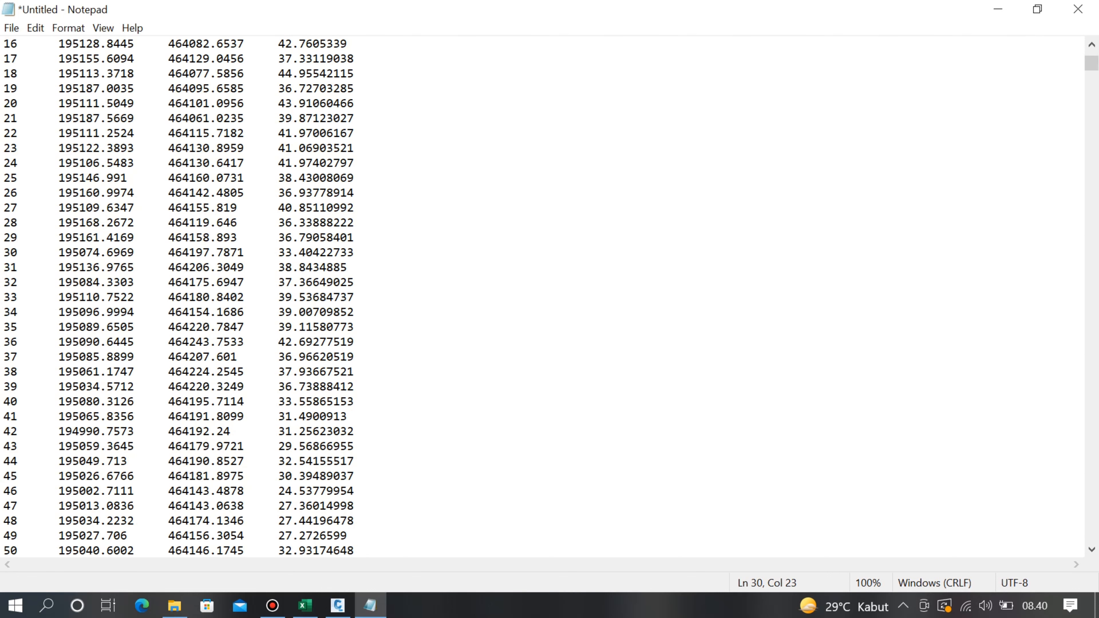
scroll(217, 253, "up", 5)
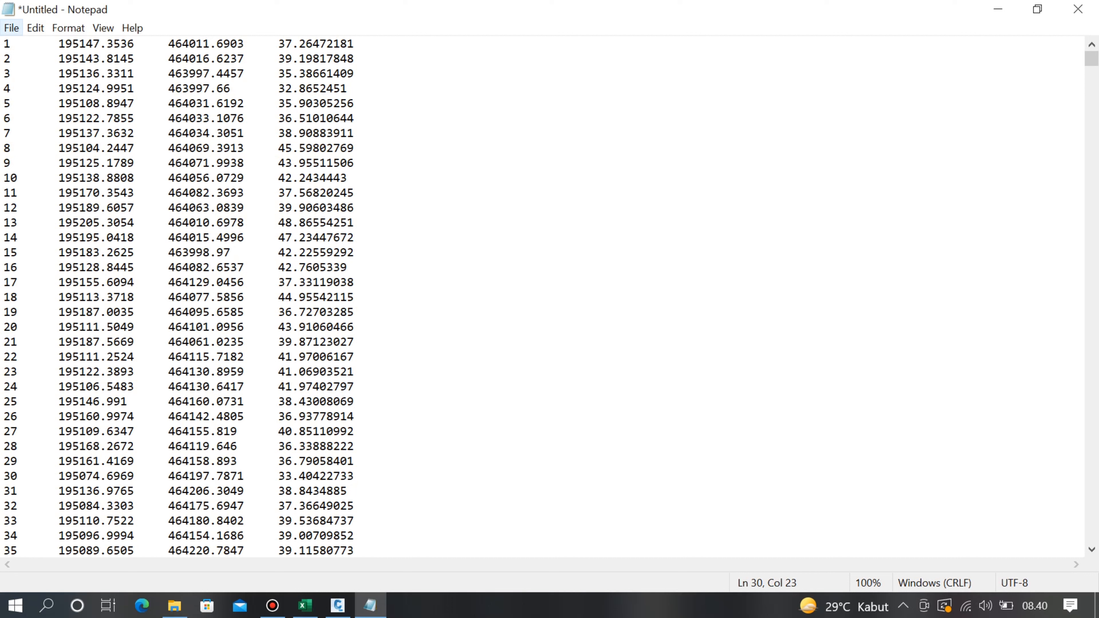
- Save the point data as a text document named "data penz" in the CIVIL 3D folder
left_click(11, 28)
left_click(43, 100)
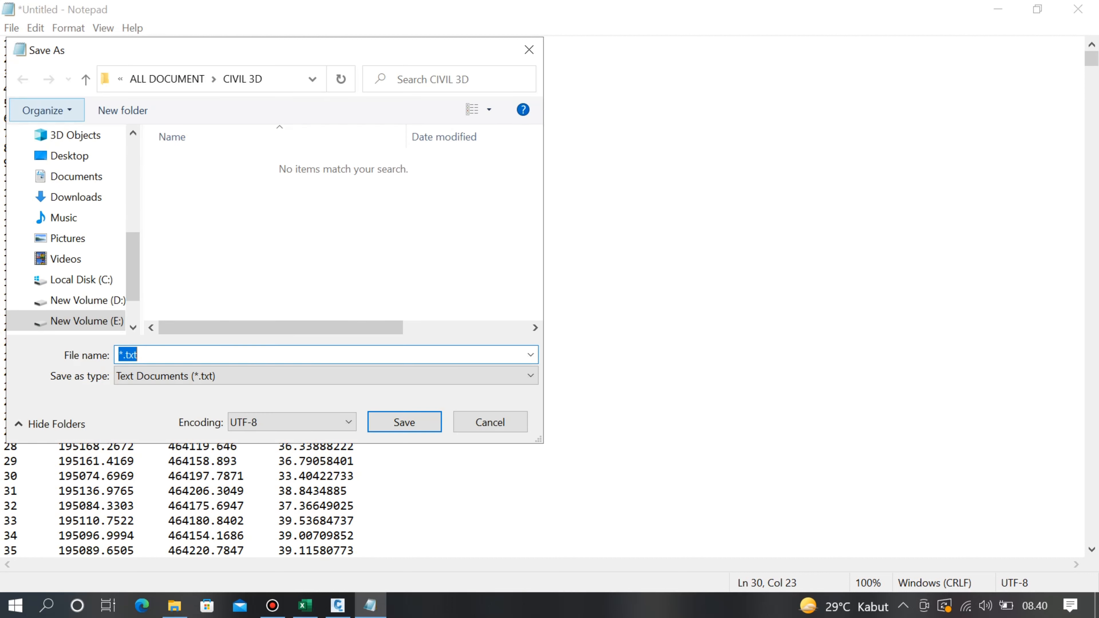
scroll(65, 230, "up", 3)
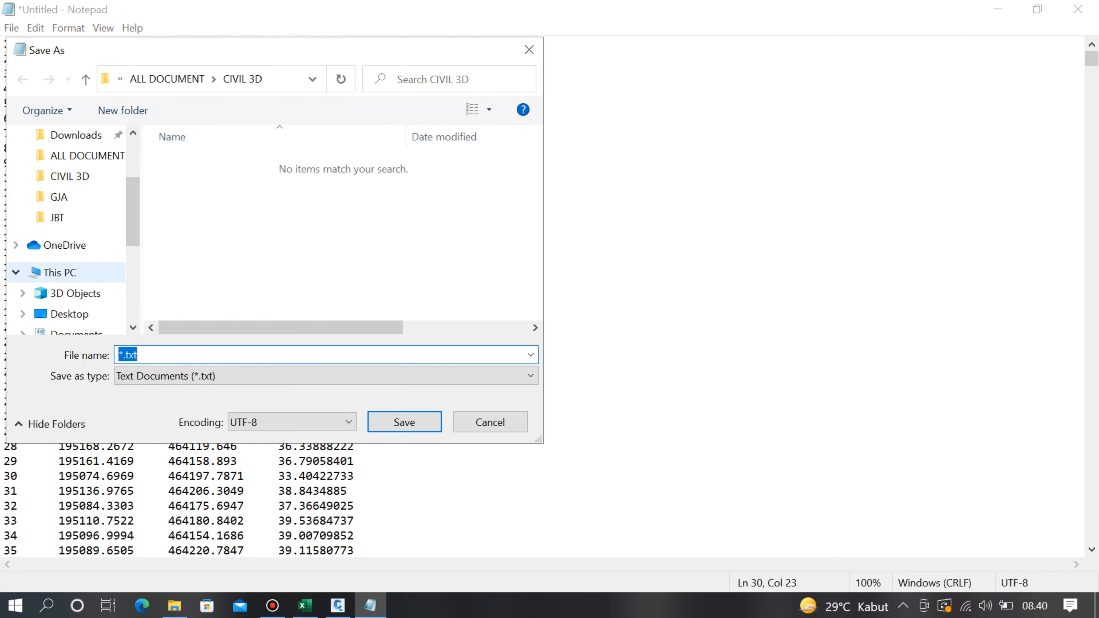
left_click(69, 197)
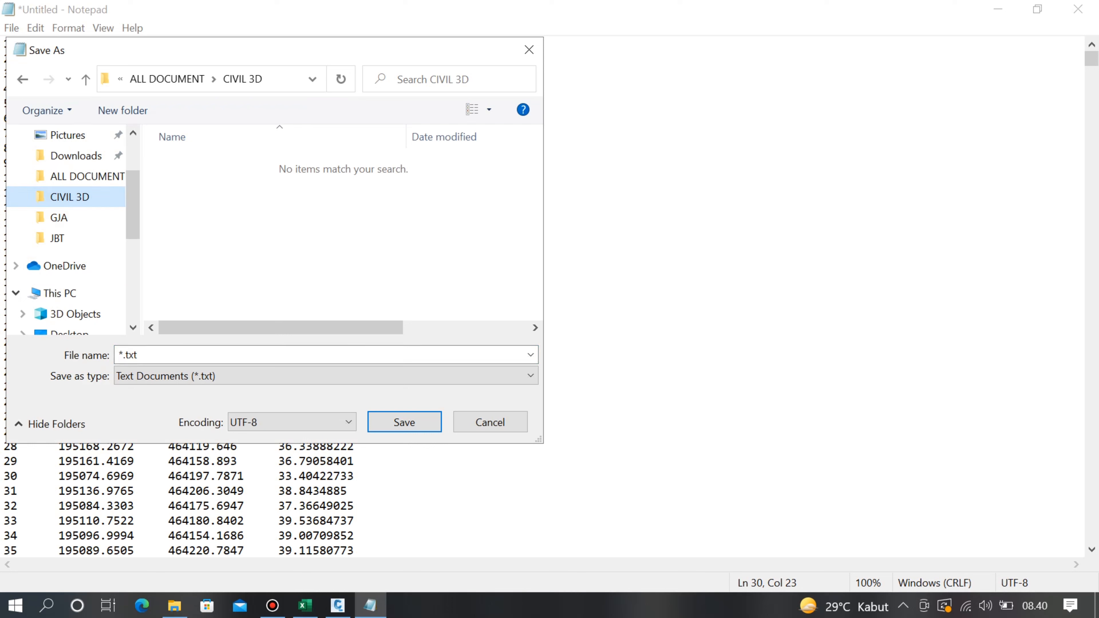
left_click(138, 355)
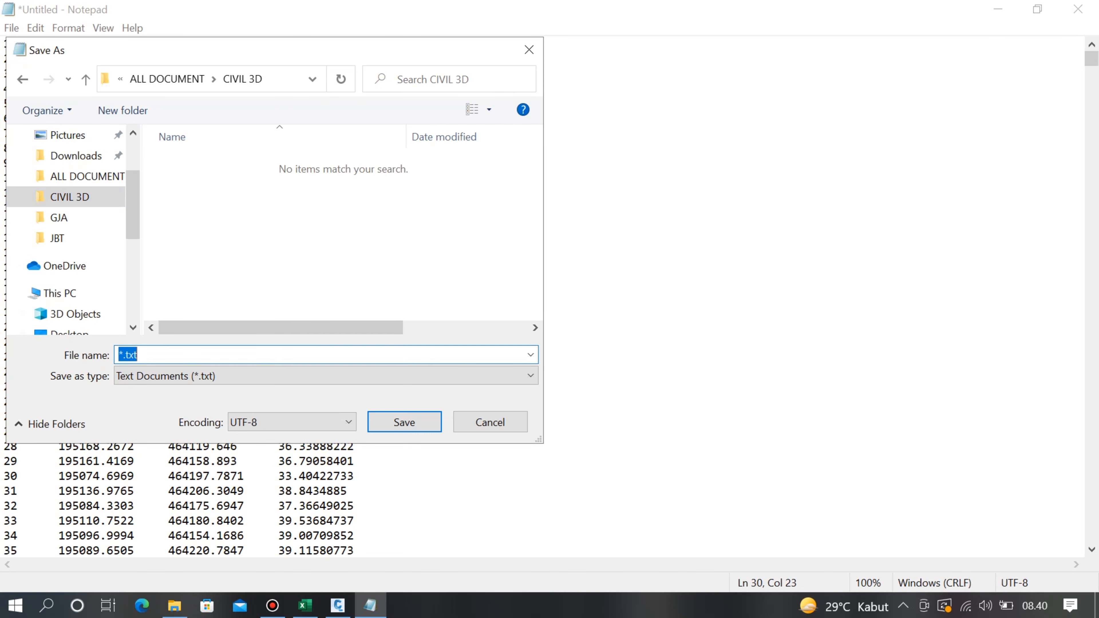
key("BackSpace")
type("dat")
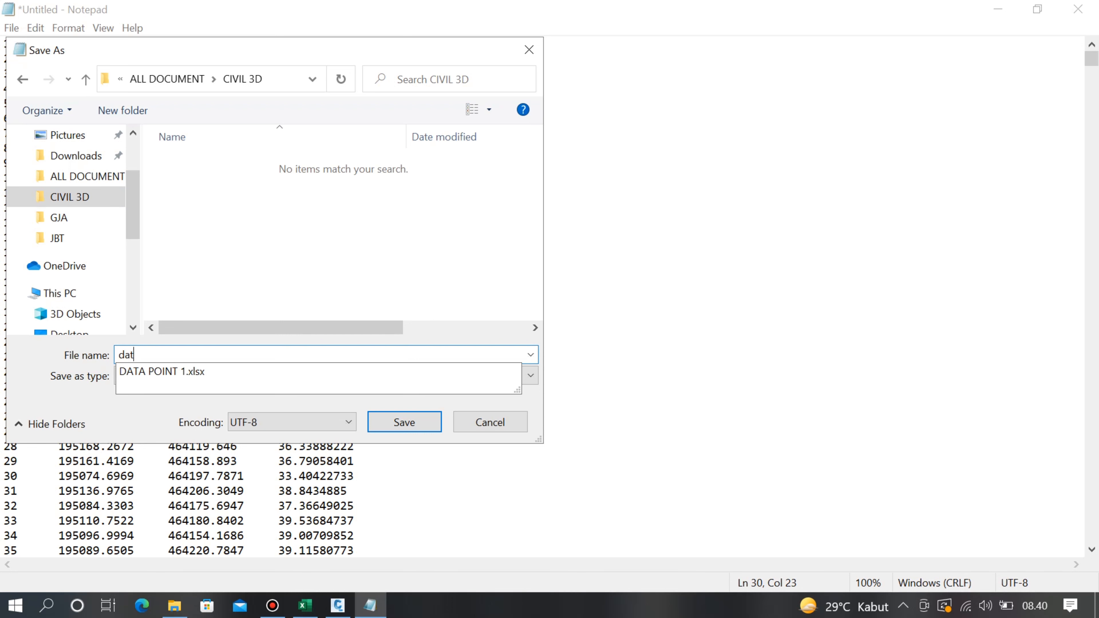
type("a pe")
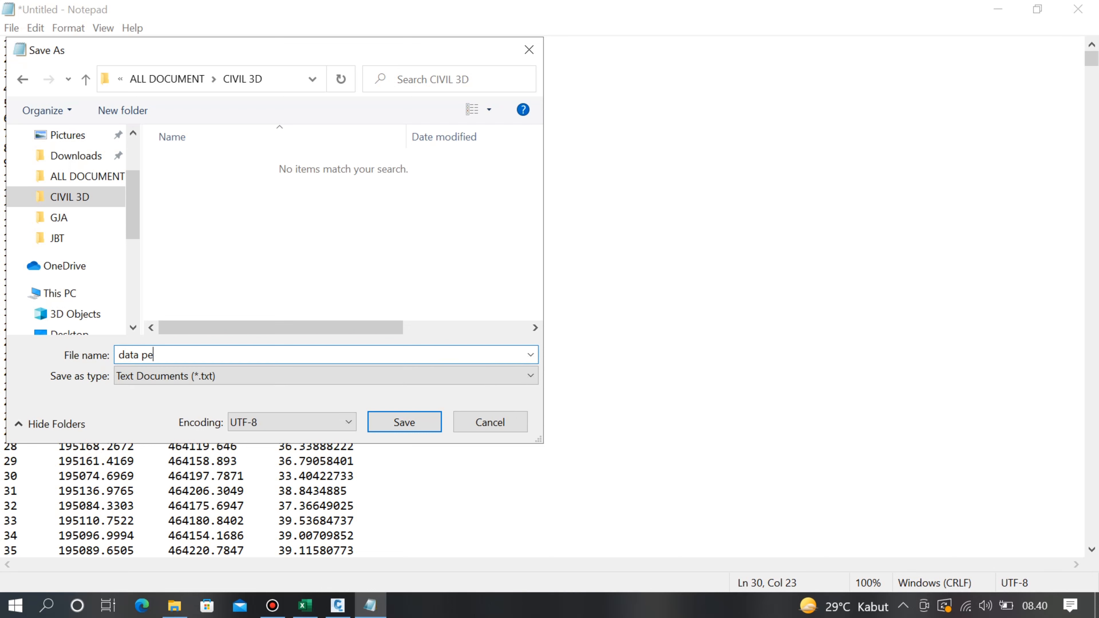
type("nz")
key("Return")
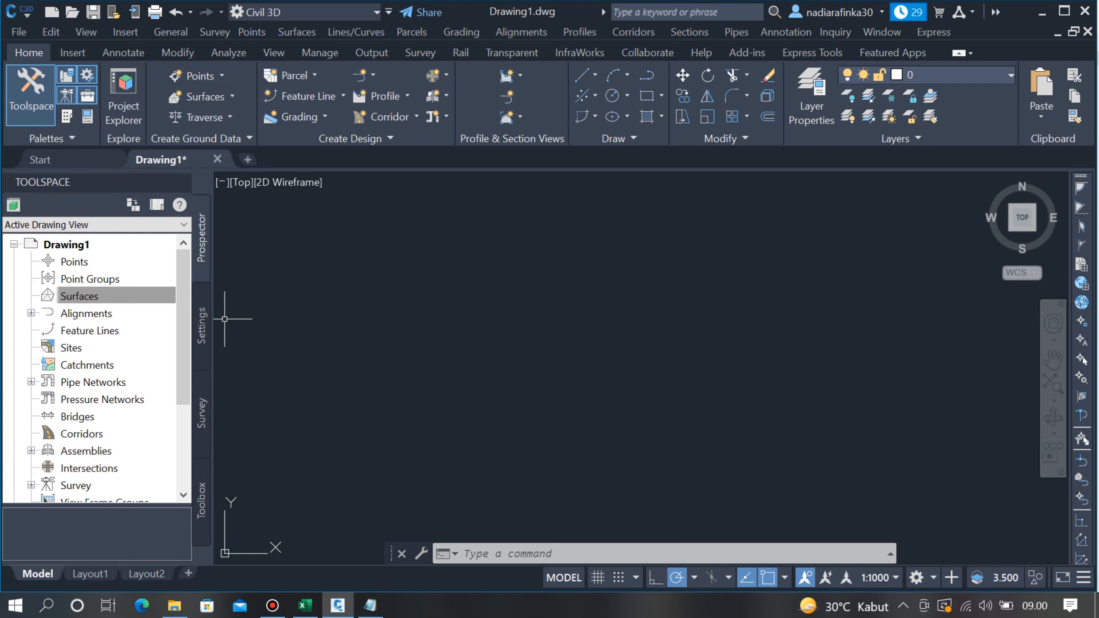
- In Civil 3D, open the drawing settings of Drawing1 and set the zone category to UTM, WGS84 Datum
left_click(201, 326)
right_click(142, 244)
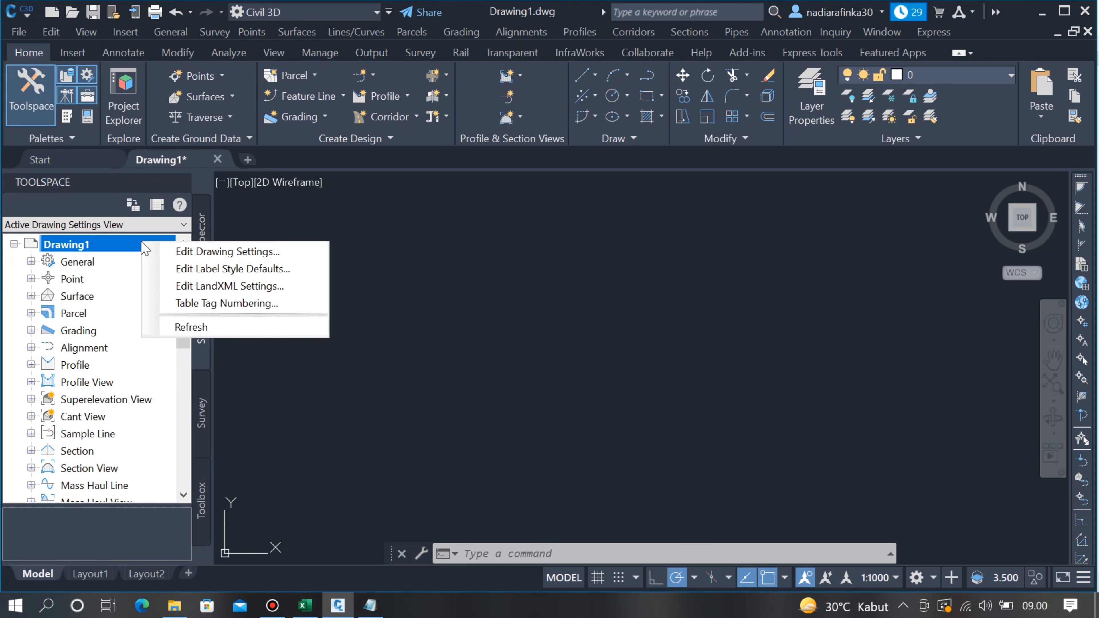
left_click(179, 254)
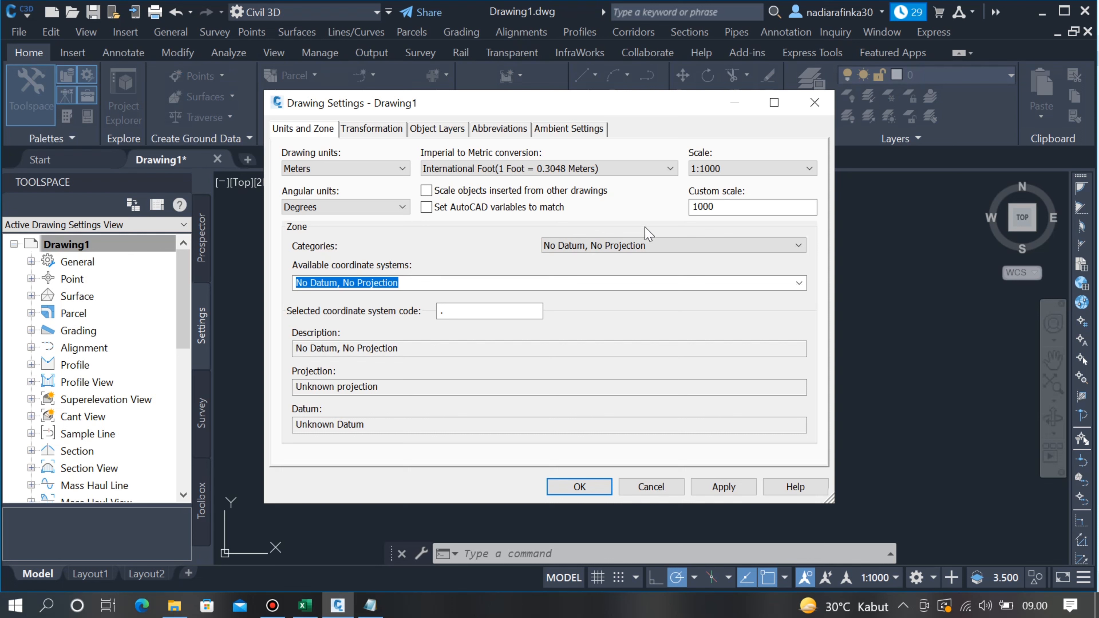
left_click(798, 246)
left_click_drag(799, 280, 828, 526)
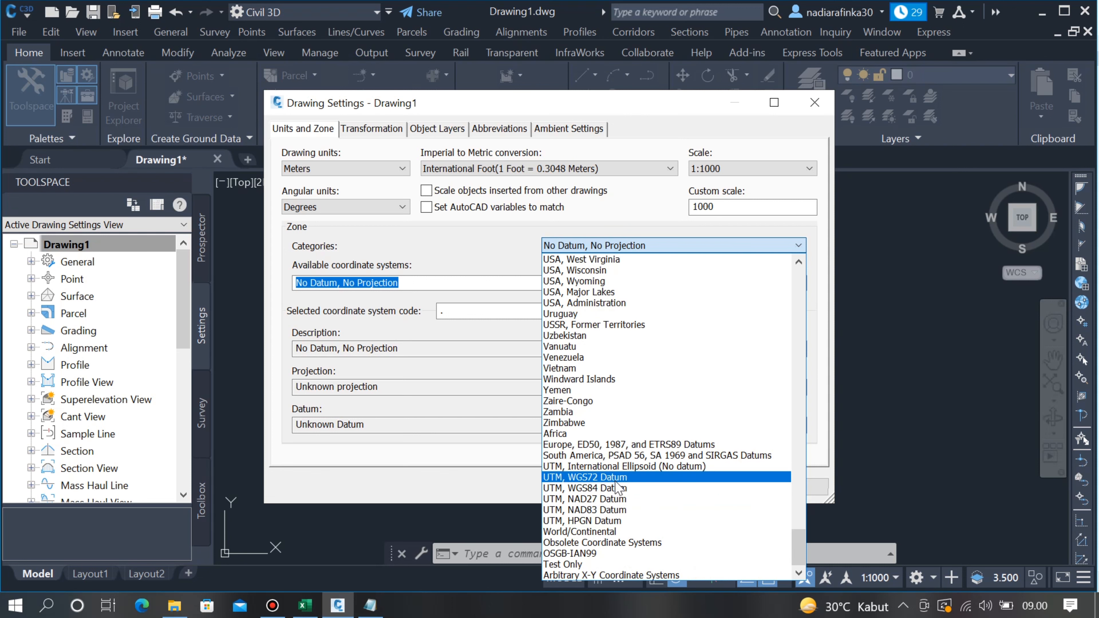
left_click(622, 489)
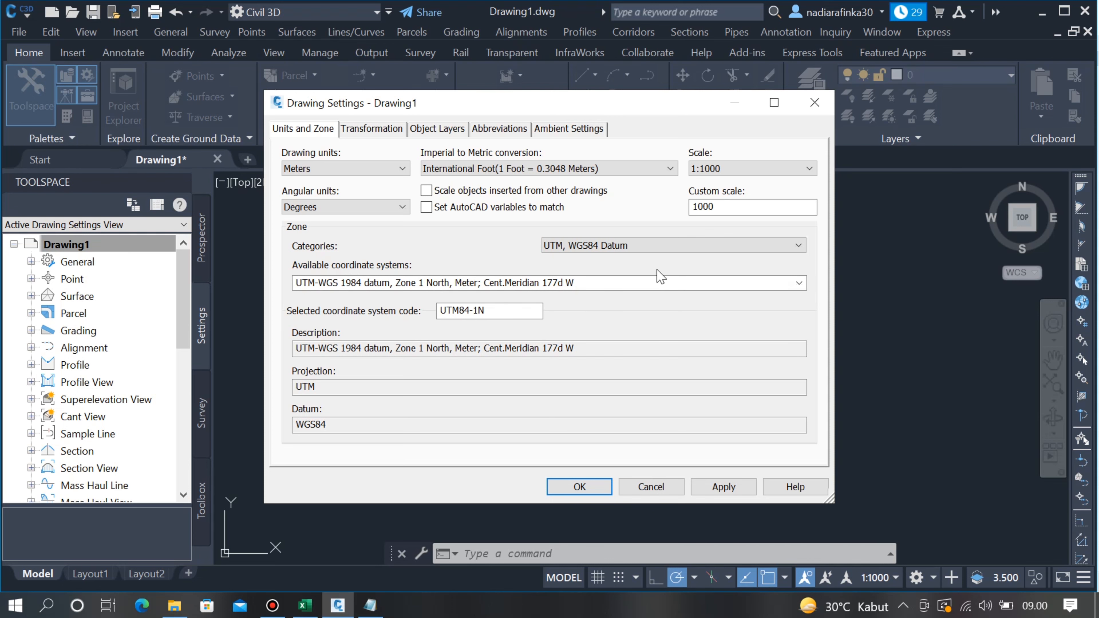
- Set the coordinate system to UTM-WGS 1984 datum, Zone 49 South, Meter, Cent. Meridian 111d E, and apply the drawing settings
left_click(799, 282)
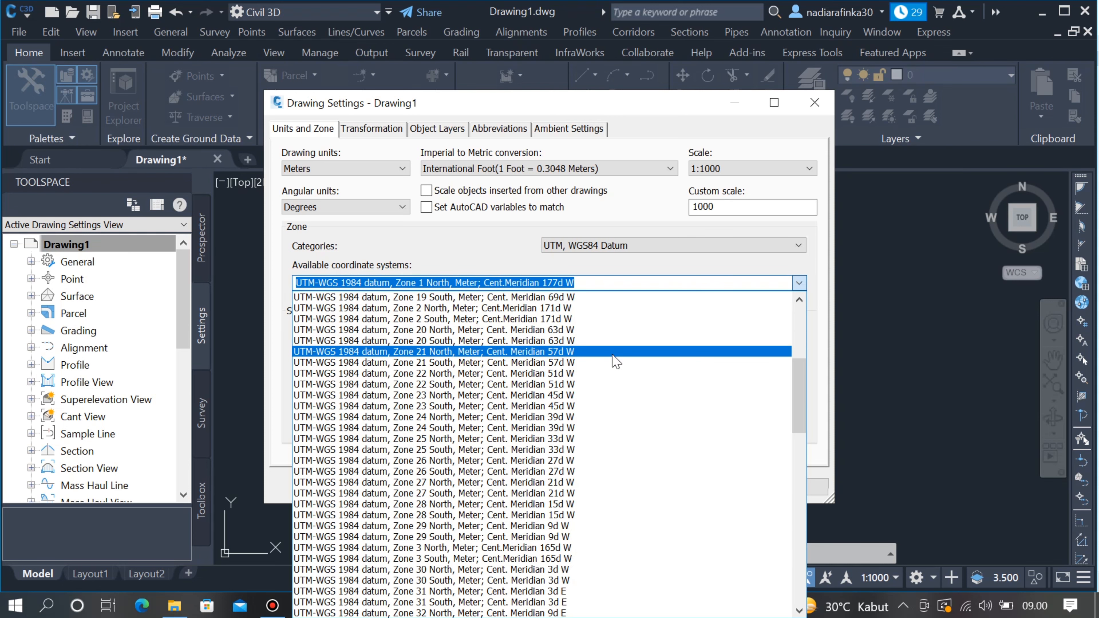
scroll(615, 366, "down", 16)
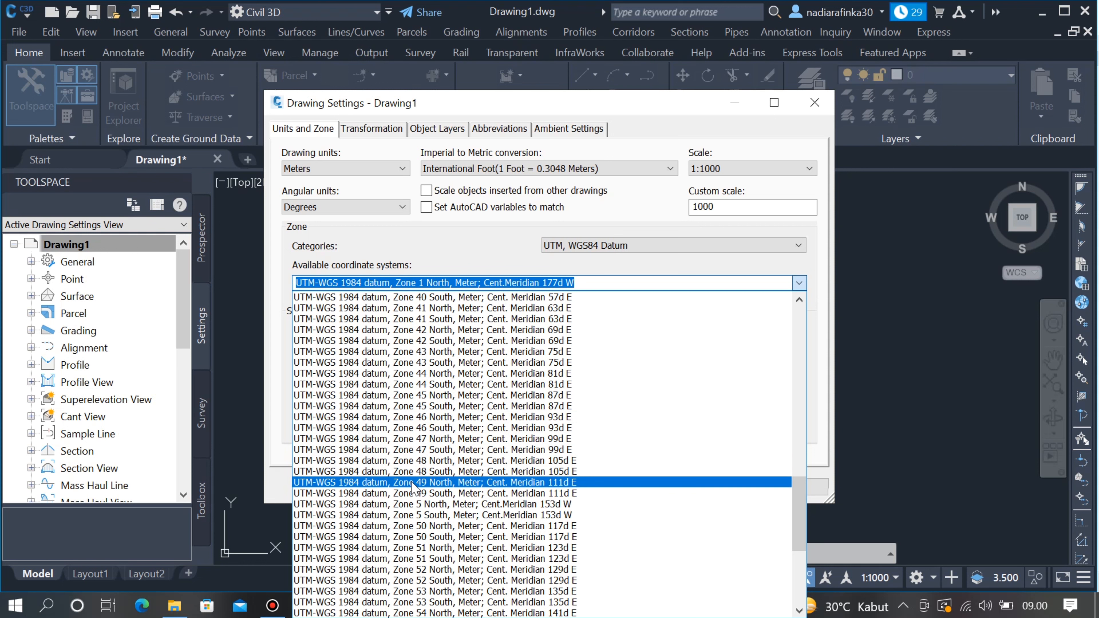
left_click(439, 493)
left_click(573, 485)
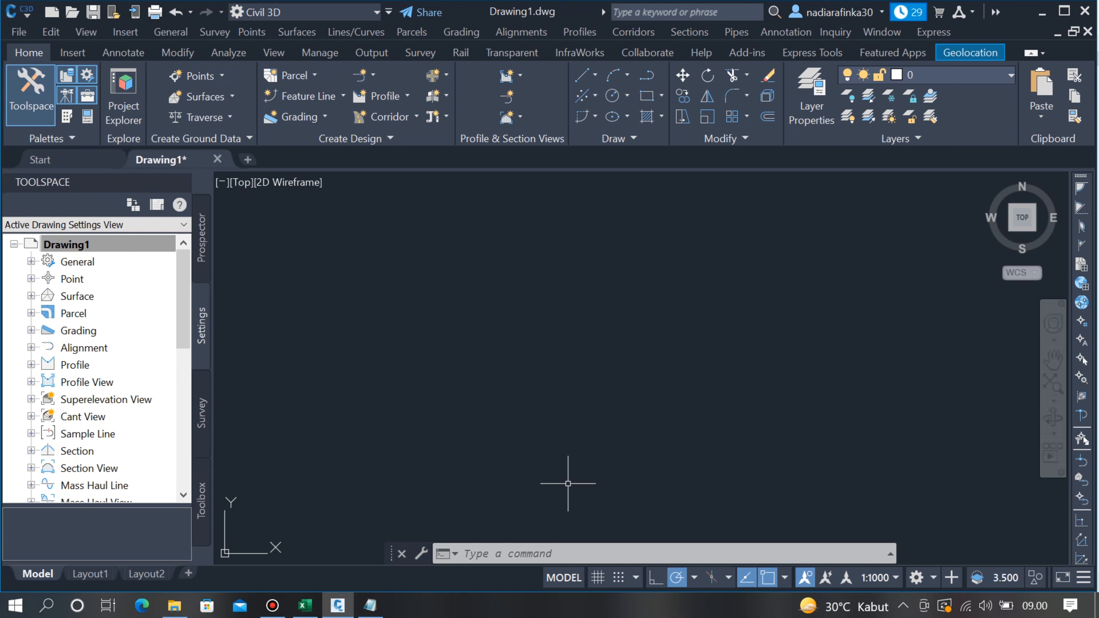
- Create a point group named "Point Group penz" in Drawing1, keeping the default point and label styles
left_click(209, 249)
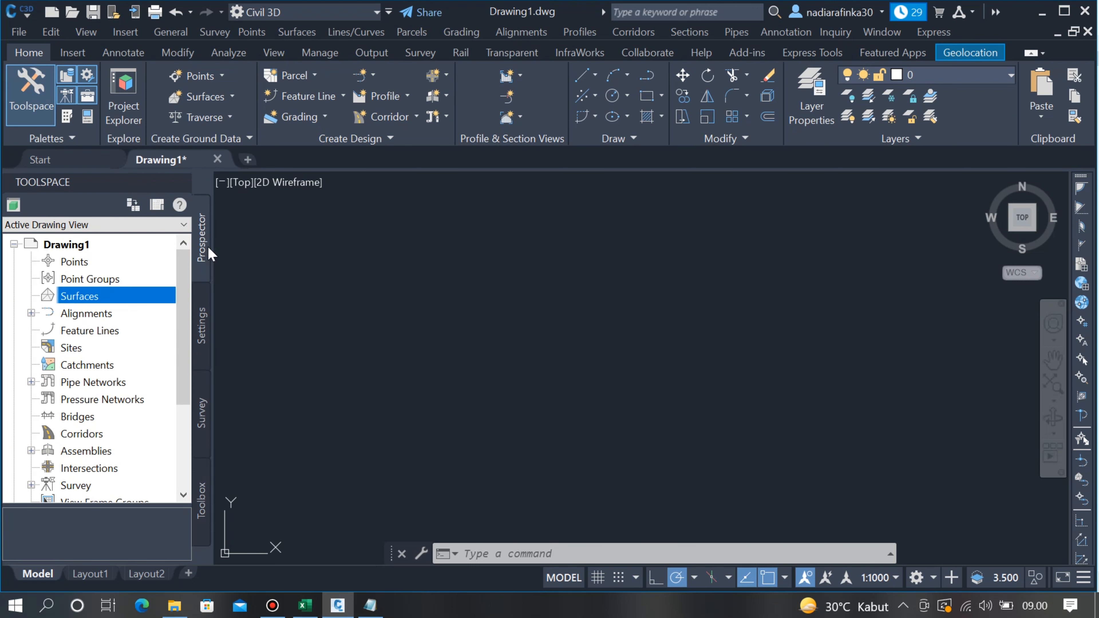
left_click(80, 283)
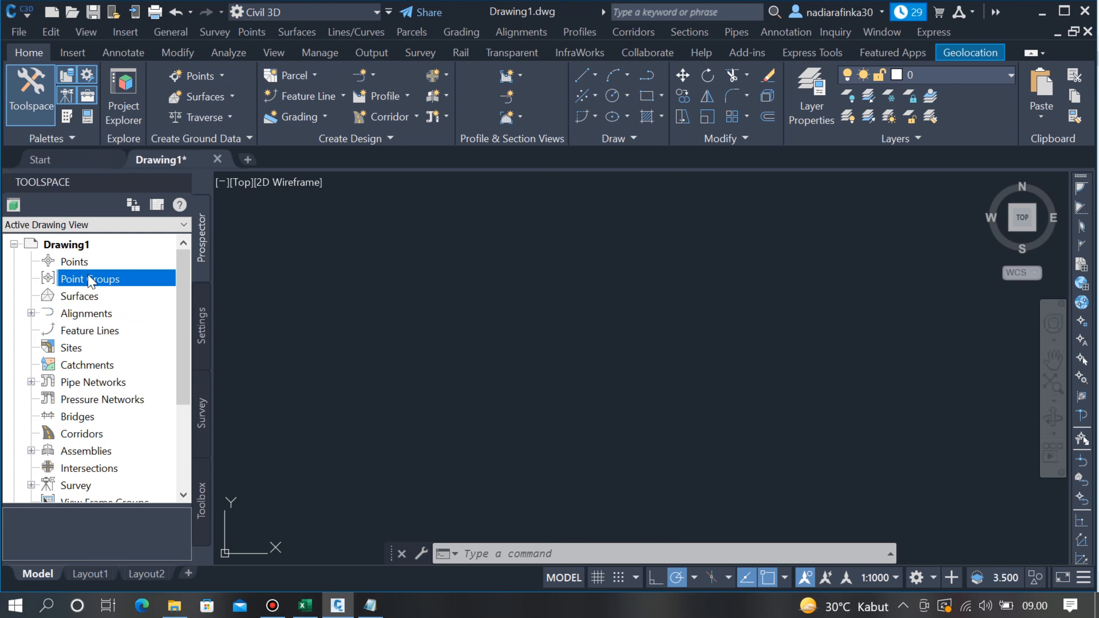
right_click(90, 282)
left_click(132, 310)
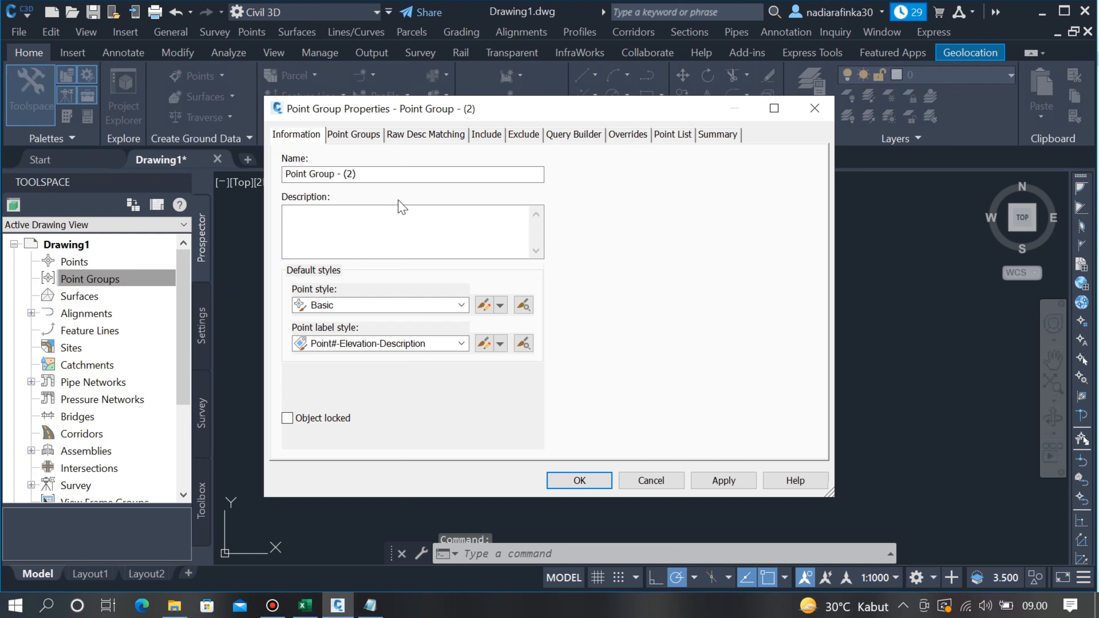
left_click(386, 174)
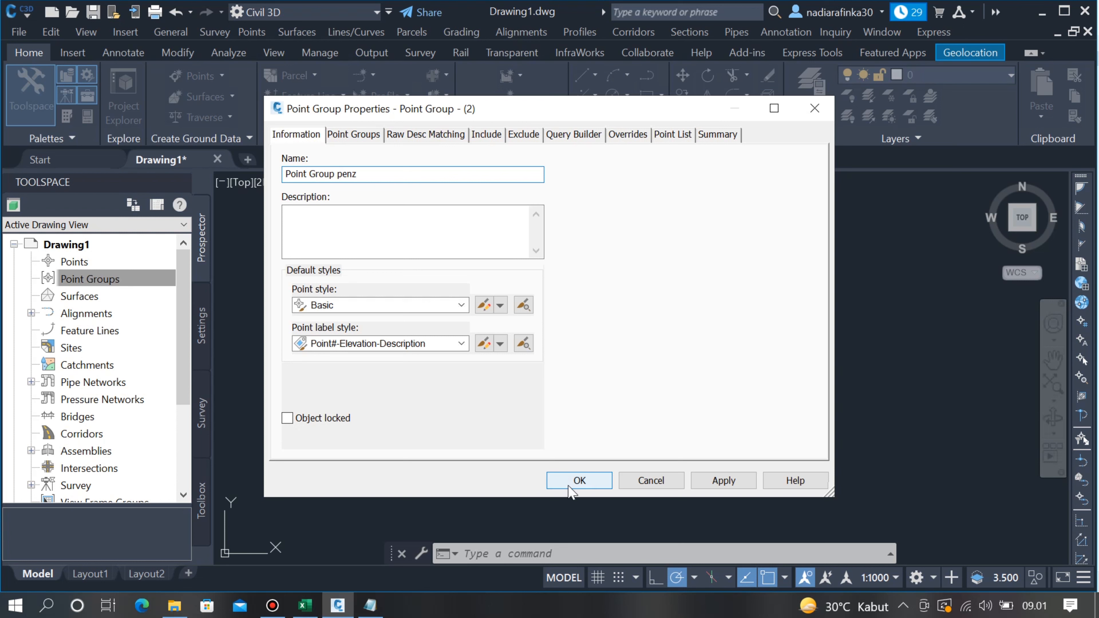
left_click(578, 481)
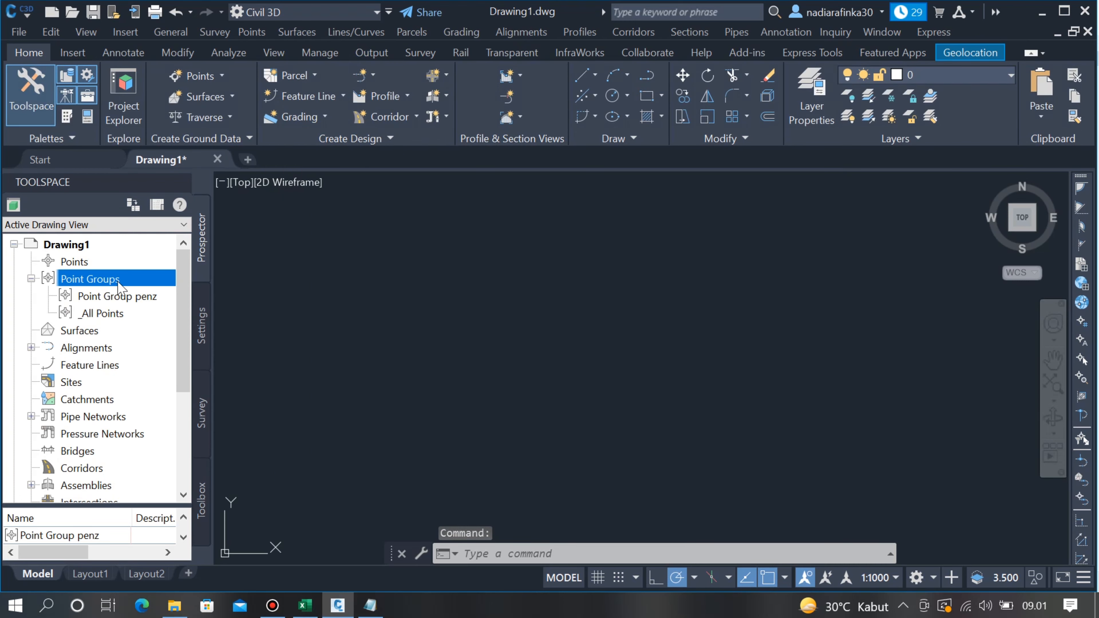
left_click(125, 297)
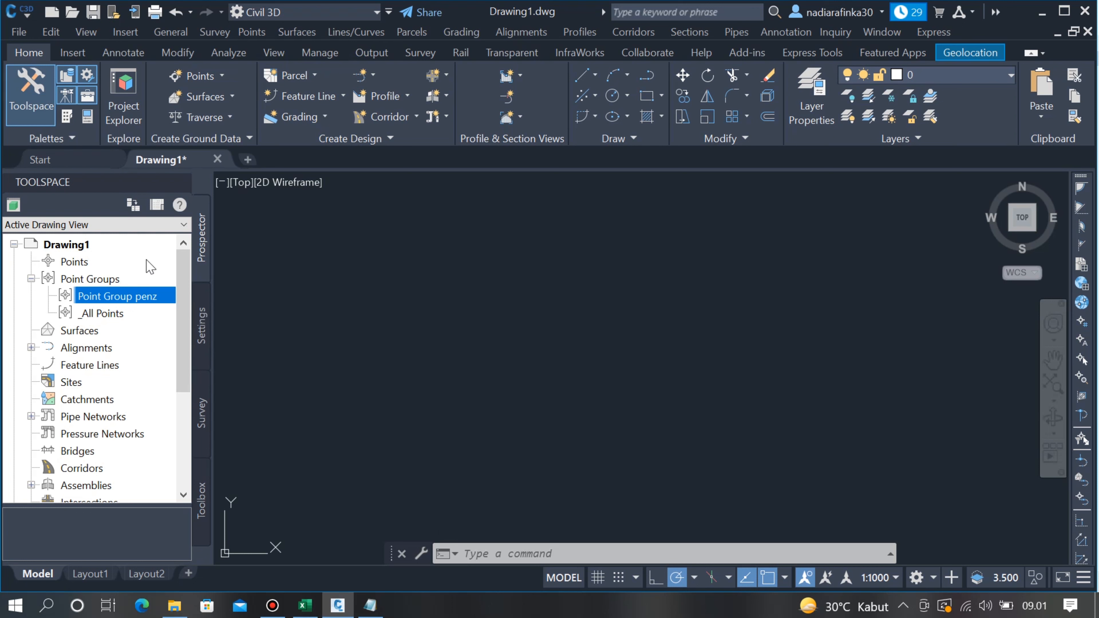
- Start a point import from the drawing's Points collection and add the text file "data penz" from the CIVIL 3D folder as source
left_click(60, 263)
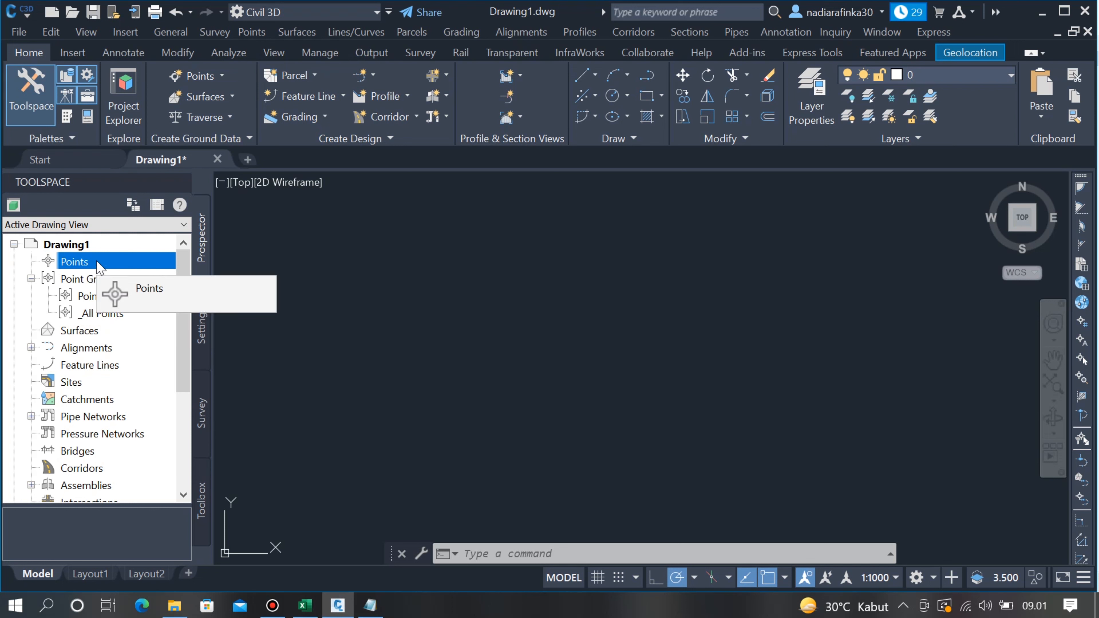
right_click(74, 262)
left_click(122, 279)
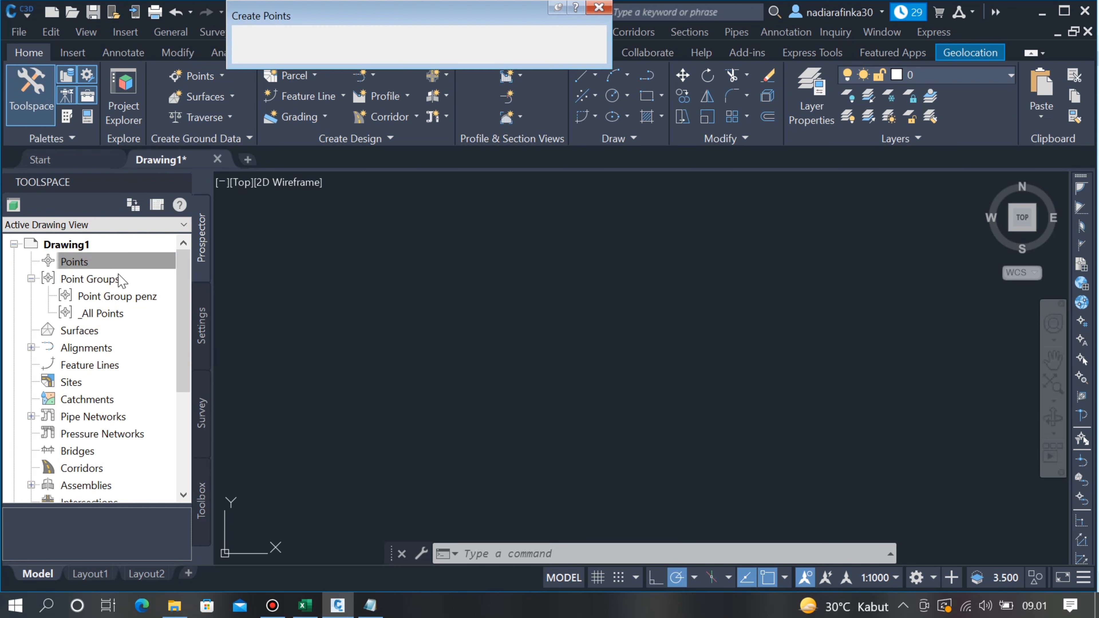
left_click(476, 37)
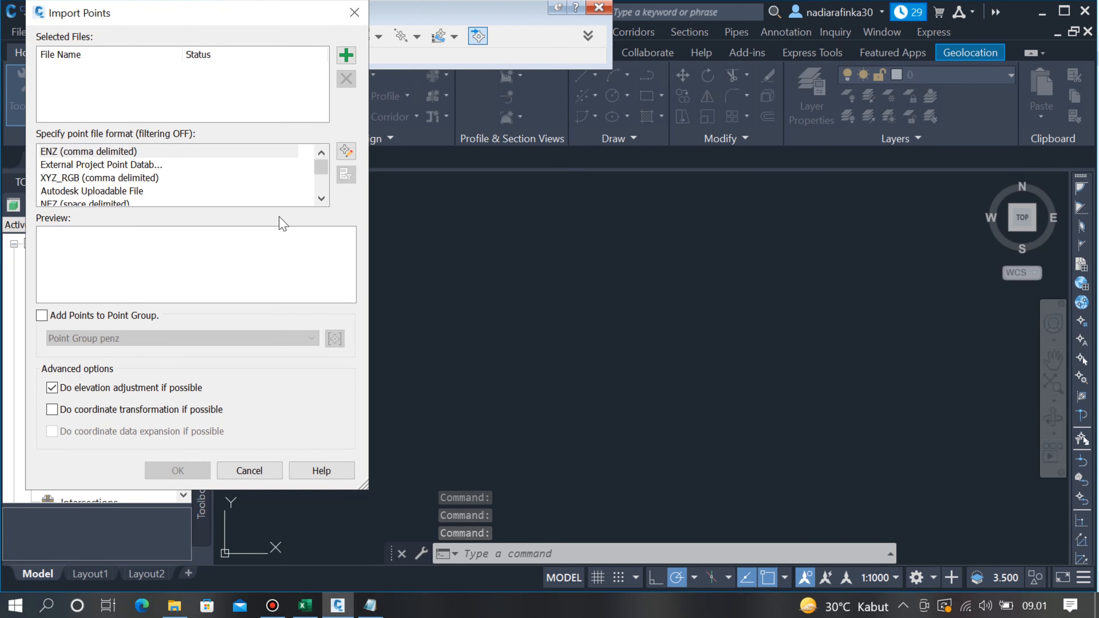
left_click(345, 55)
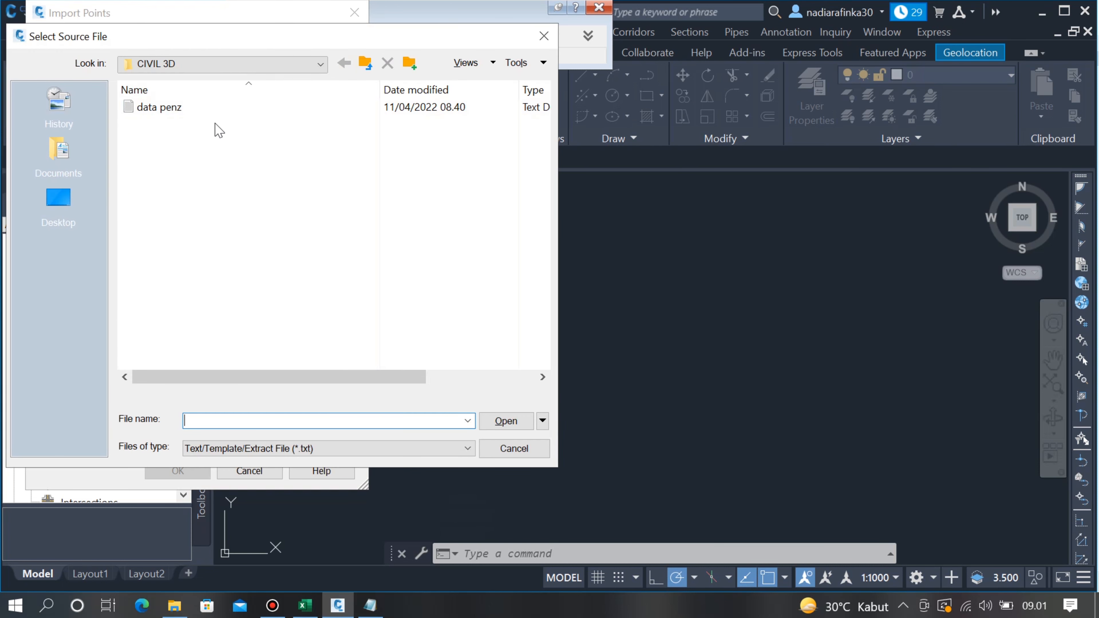
left_click(171, 116)
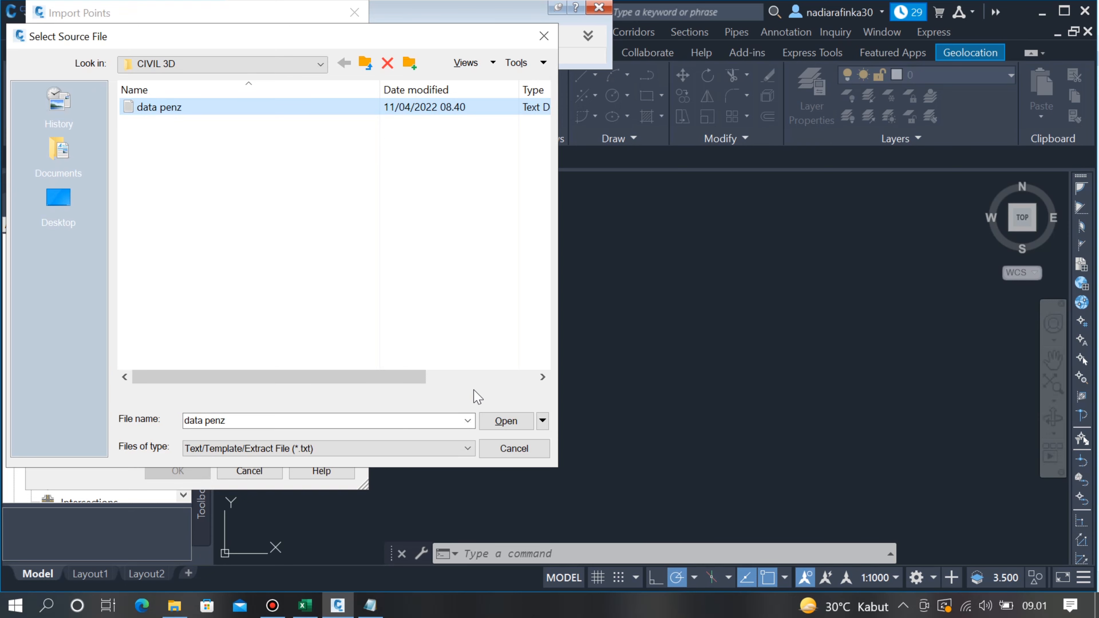
left_click(507, 421)
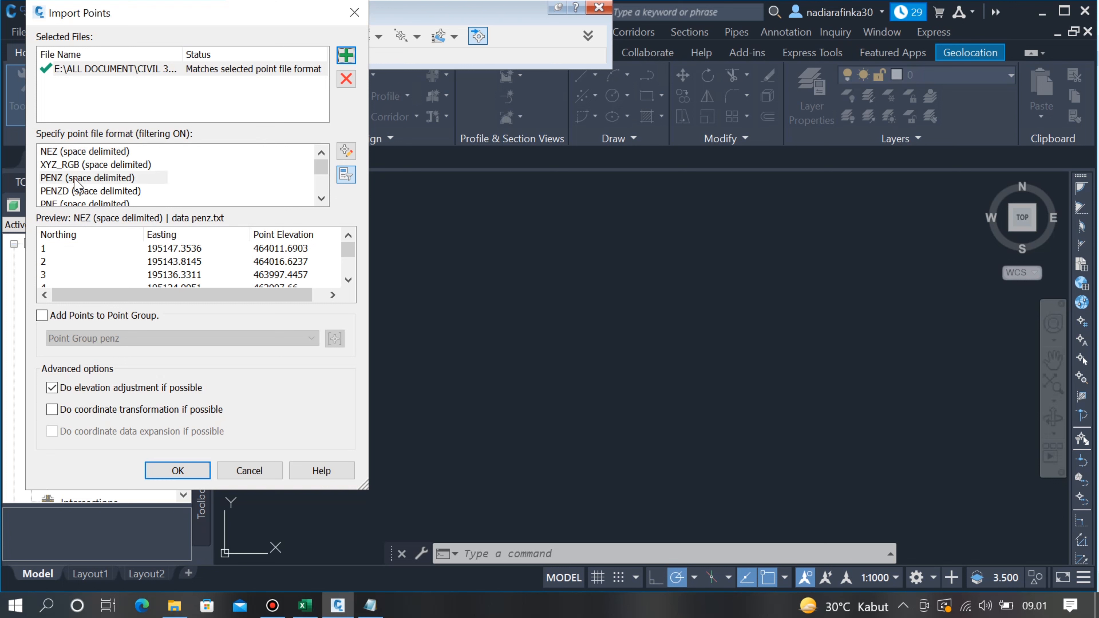
- Import the points with the PENZ (space delimited) format and add them to Point Group penz
left_click(75, 179)
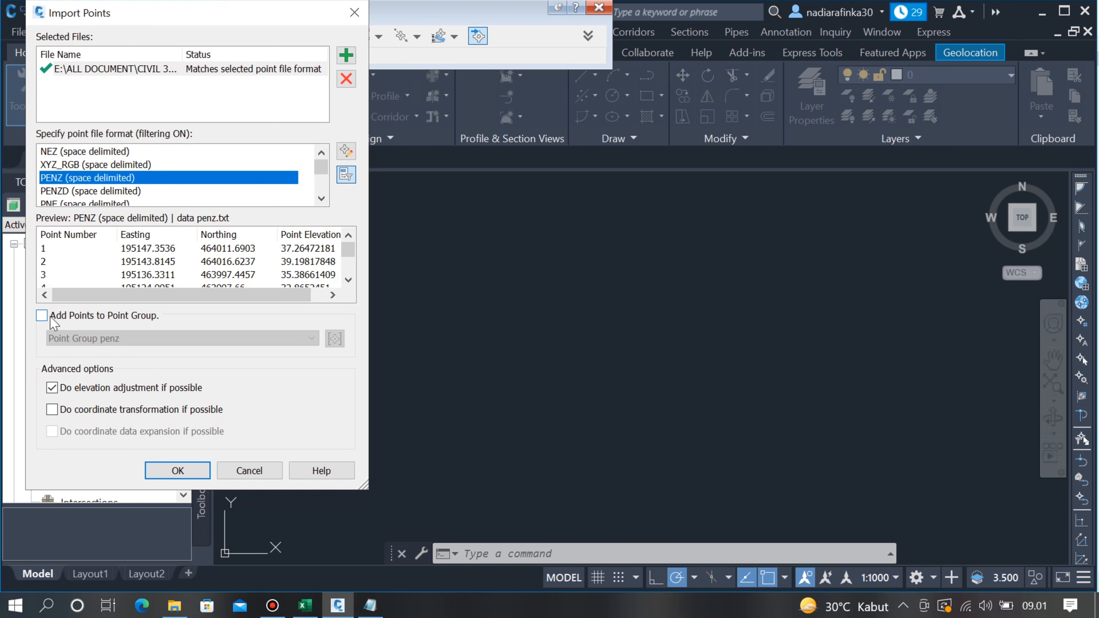
left_click(41, 315)
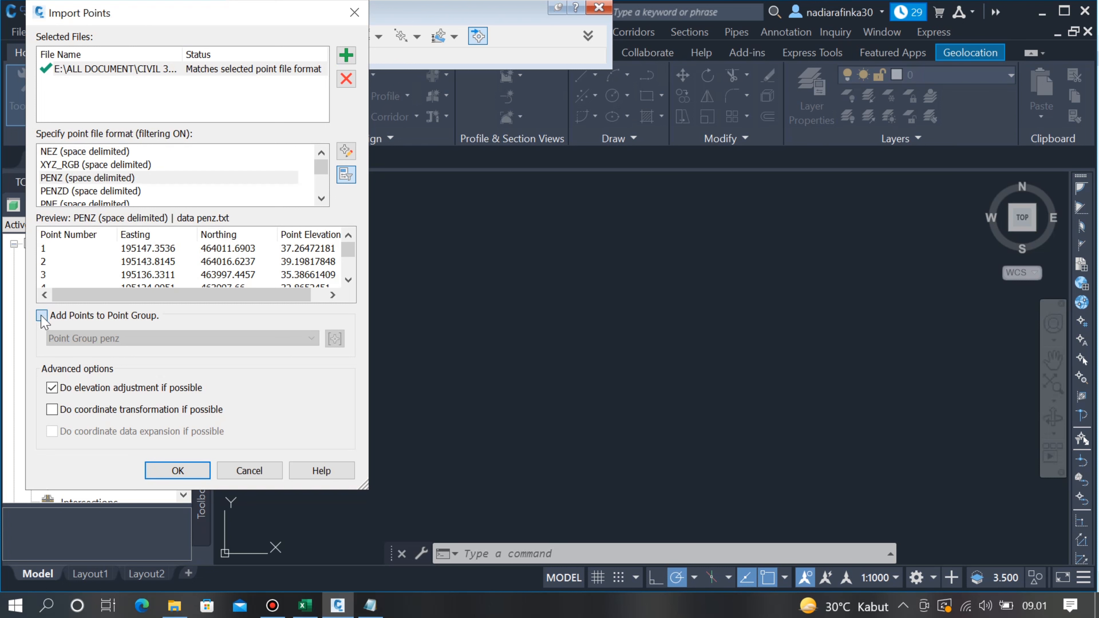
left_click(175, 471)
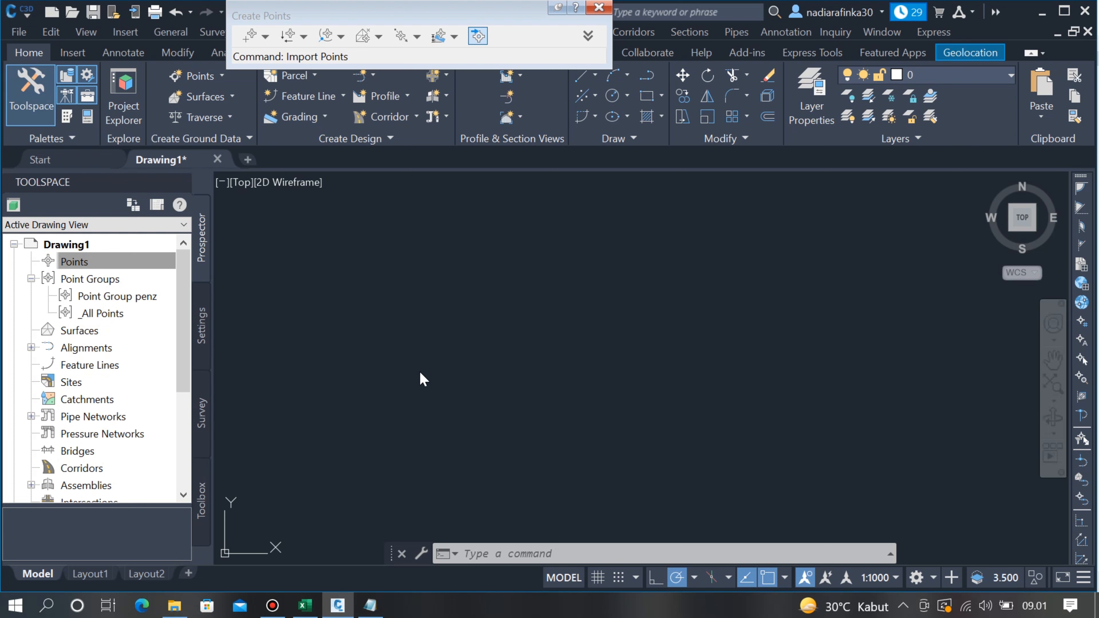
- Zoom to the drawing extents, examine the imported points and their number and elevation labels, and close the point creation tools
type("ze")
key("Return")
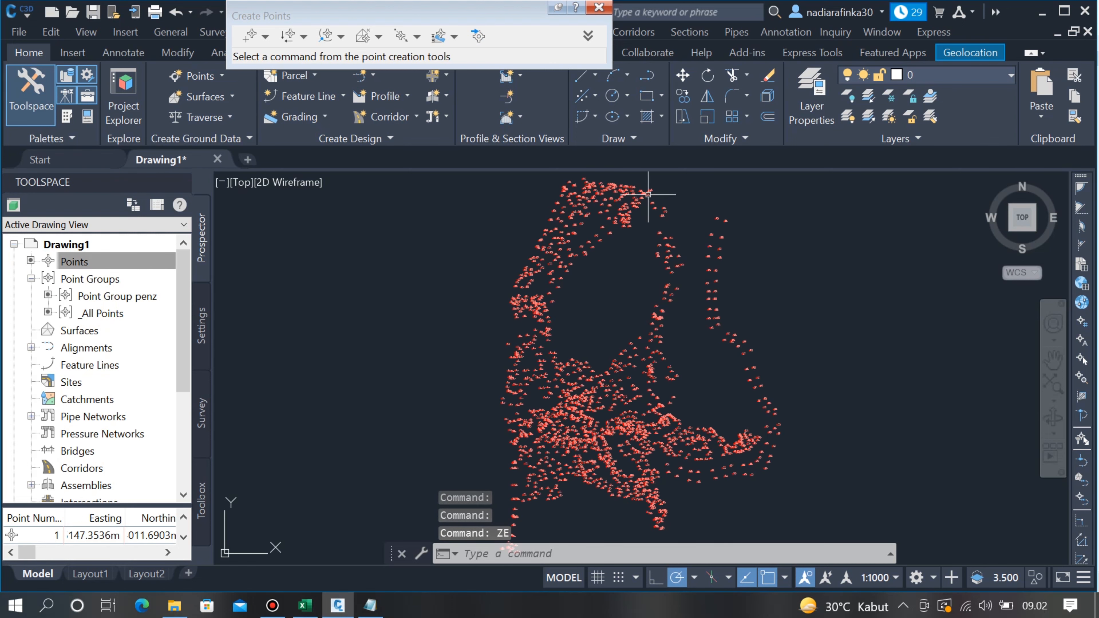
scroll(642, 195, "up", 10)
scroll(641, 197, "up", 5)
scroll(736, 320, "down", 5)
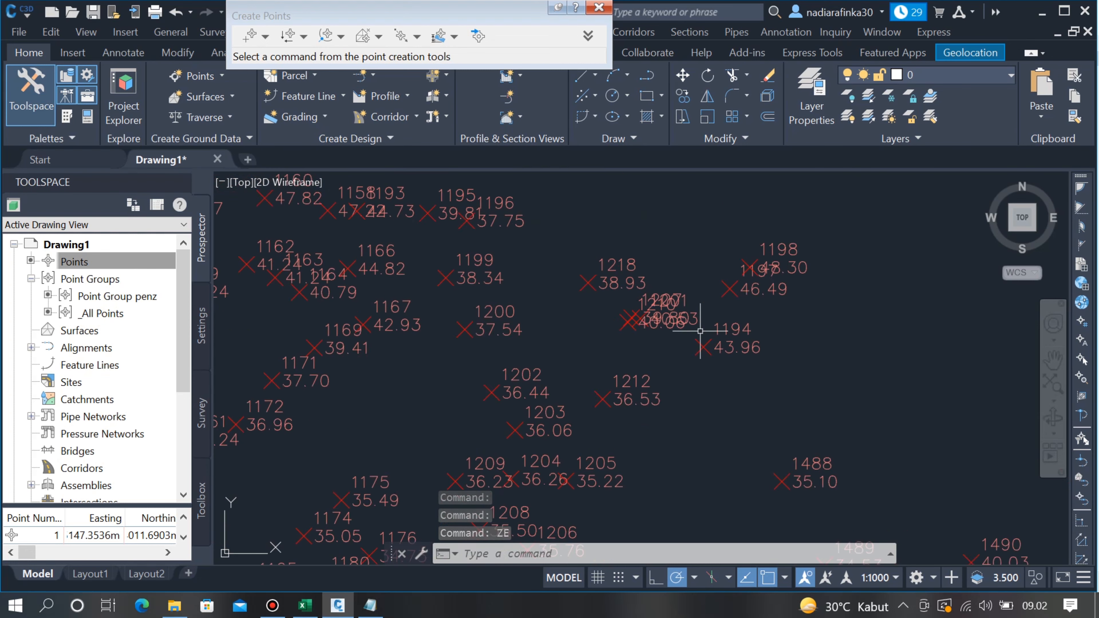
scroll(567, 294, "up", 3)
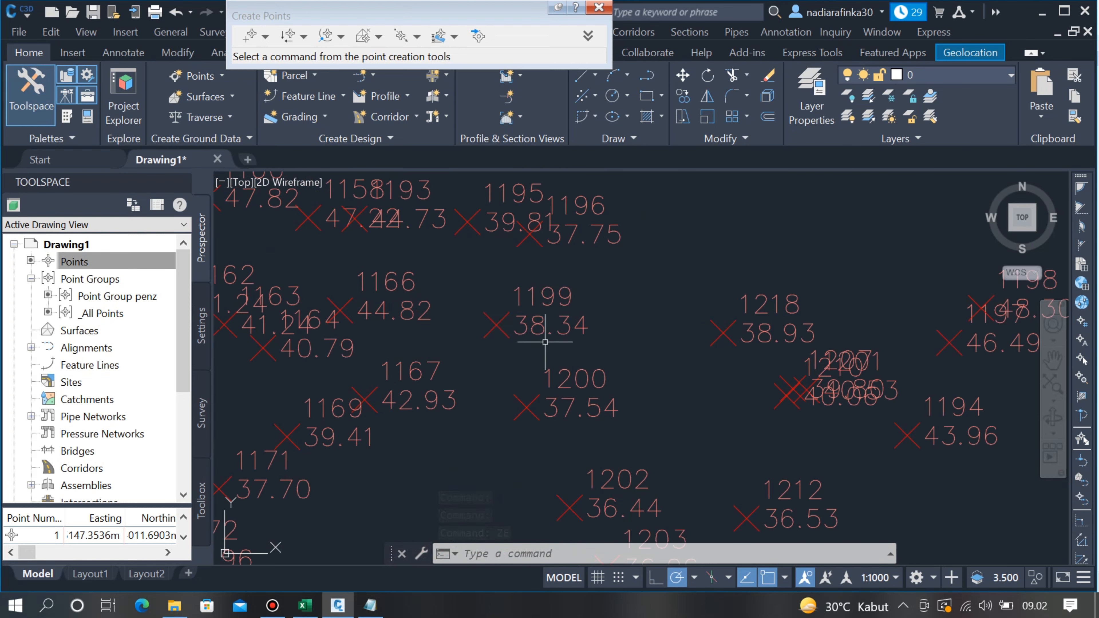
scroll(580, 364, "down", 8)
scroll(601, 373, "down", 5)
scroll(619, 454, "up", 3)
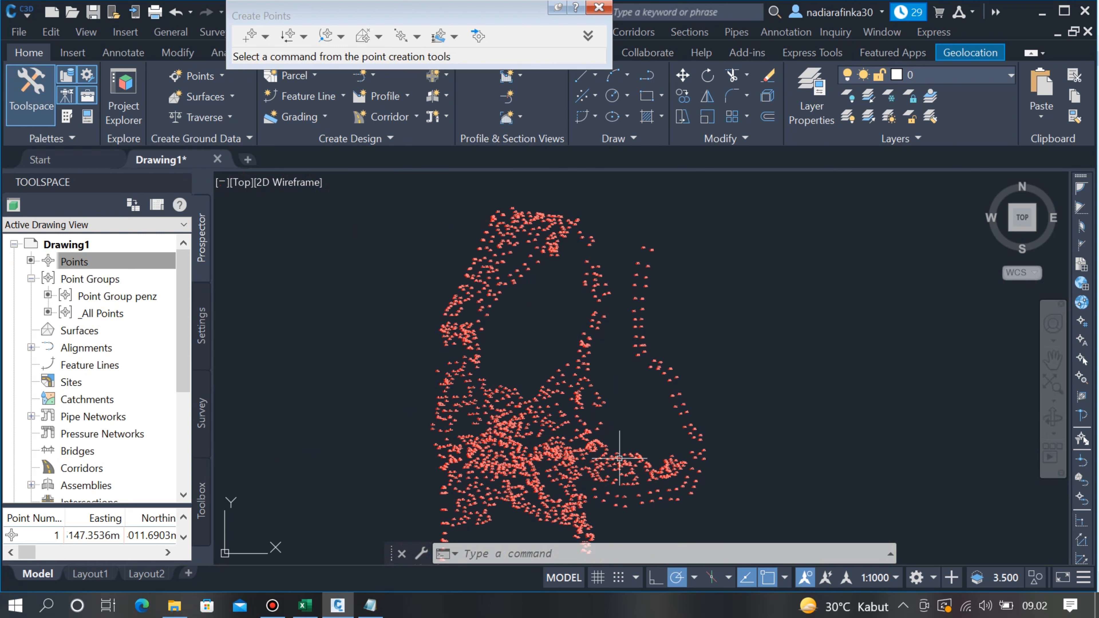
left_click(601, 7)
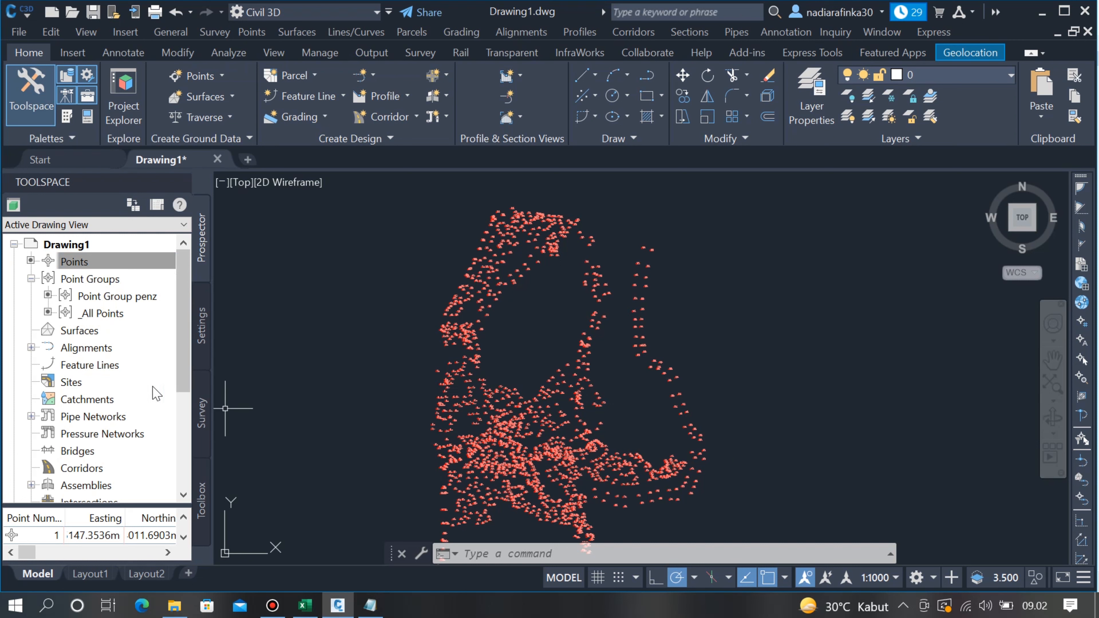
- Create a TIN surface named "Surface belajar" followed by the automatic counter, keeping the default layer and contour style
left_click(79, 331)
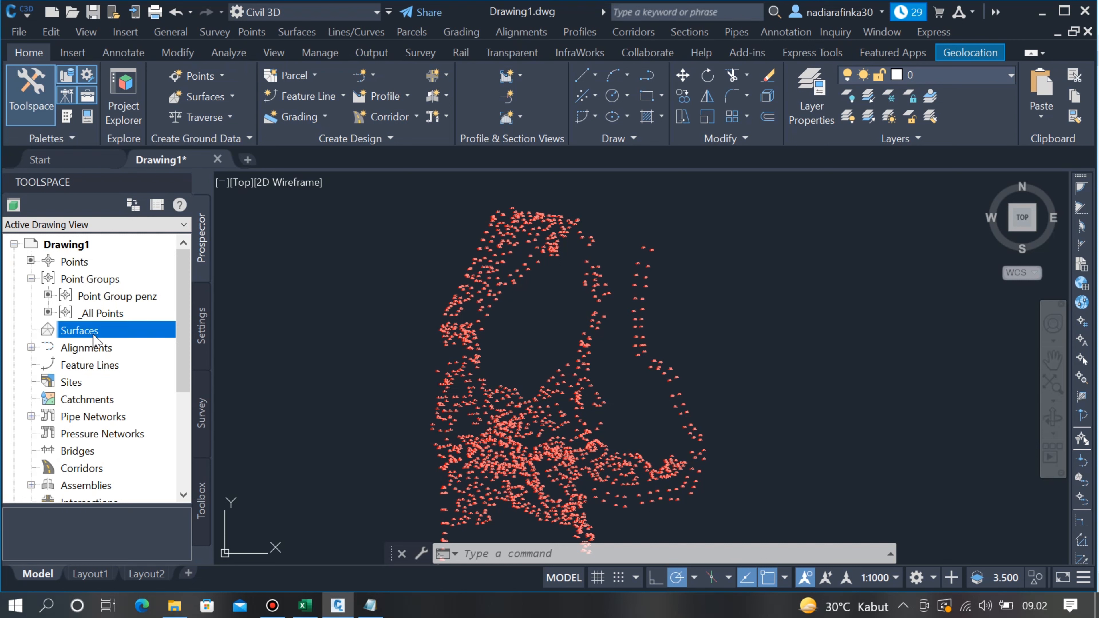
right_click(97, 342)
left_click(158, 346)
left_click(614, 246)
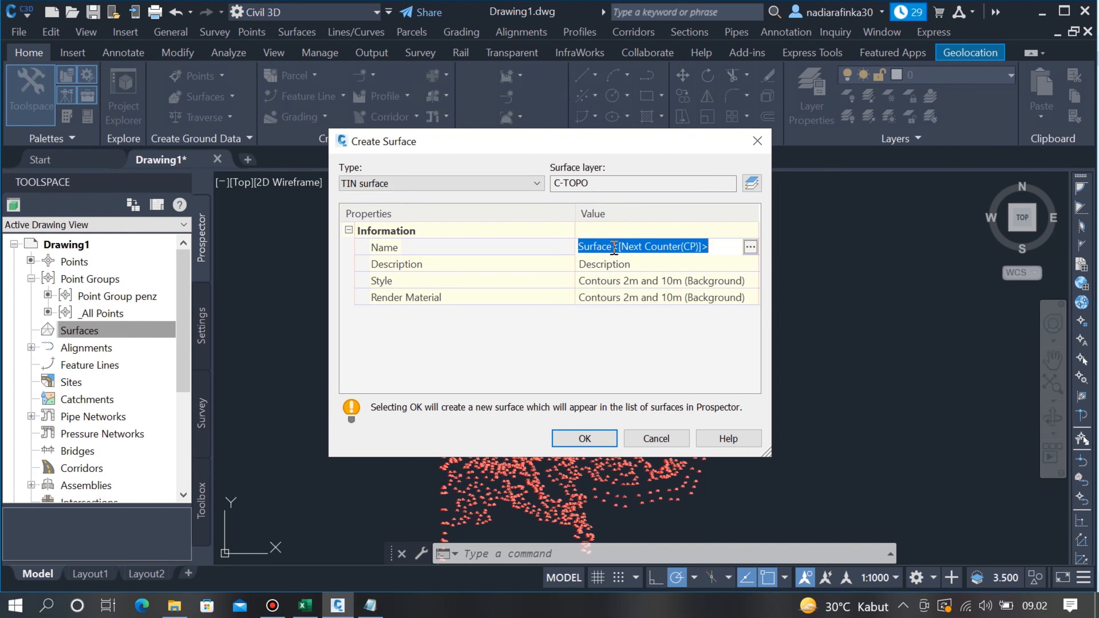
left_click(614, 247)
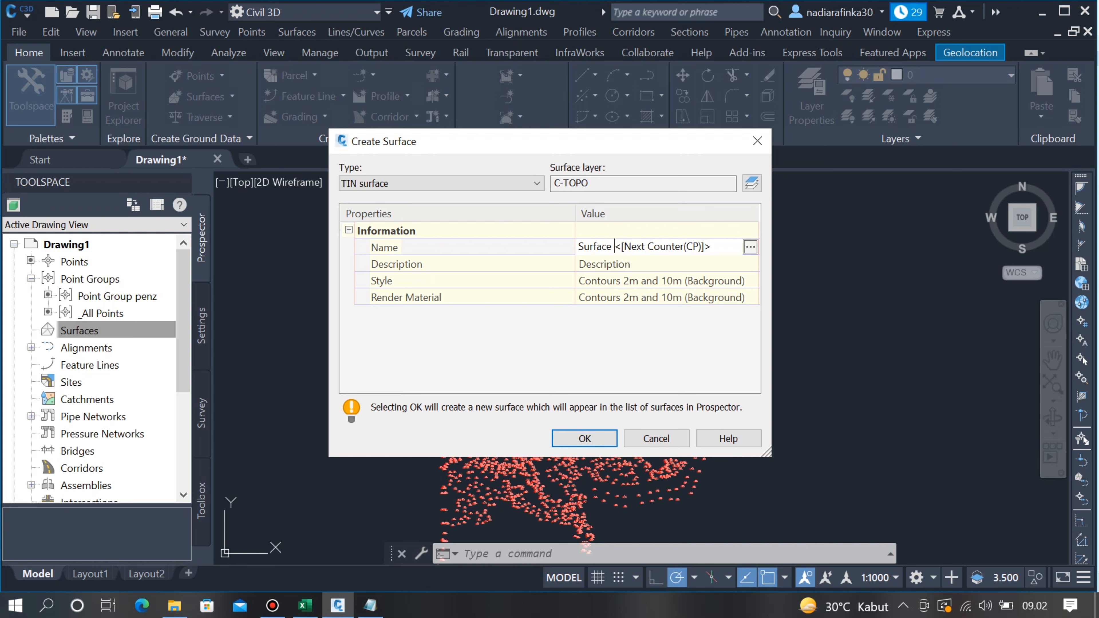
type("bela")
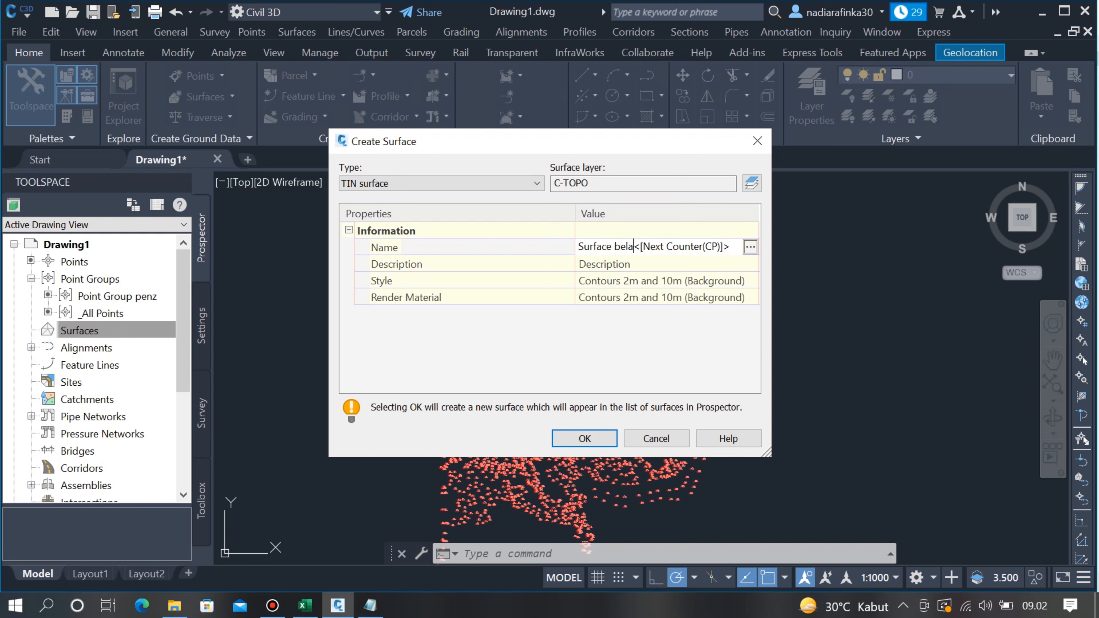
type("jar")
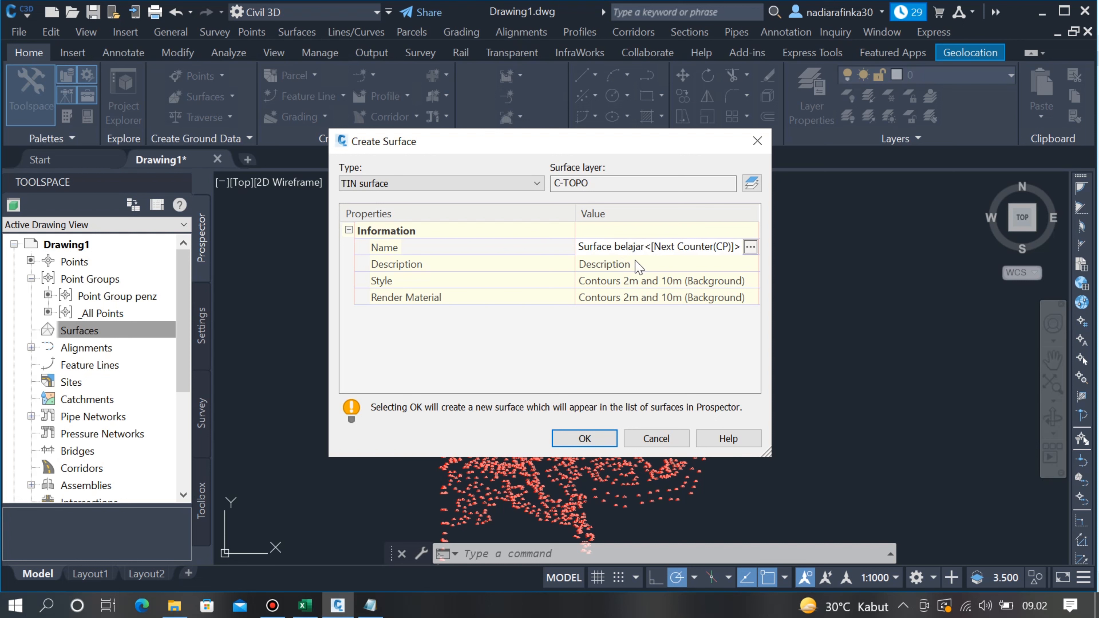
left_click(585, 438)
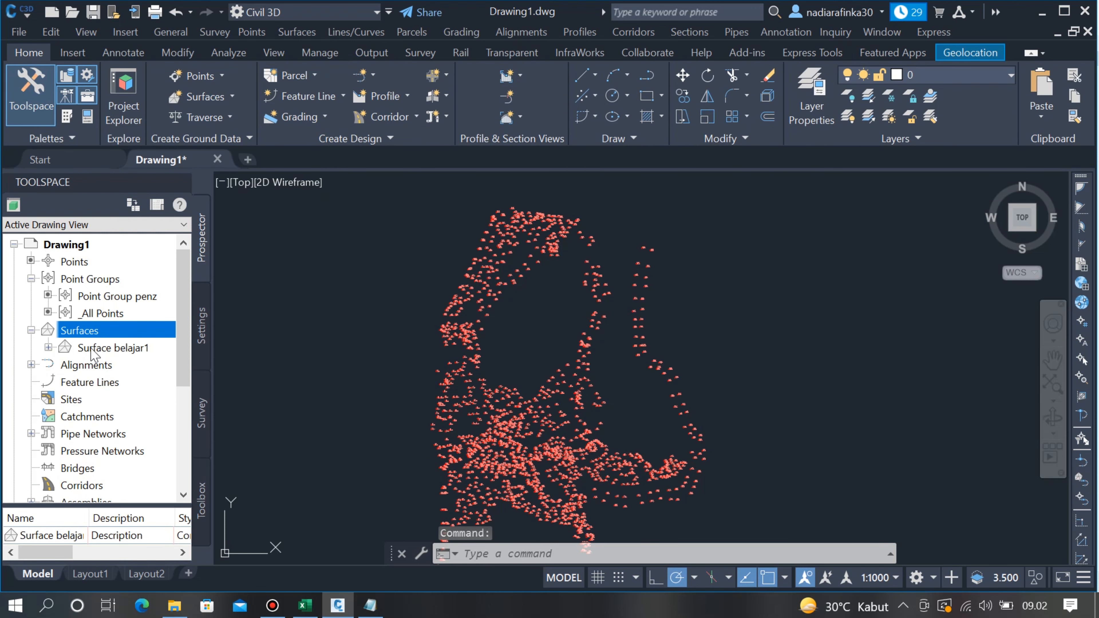
- Add Point Group penz to the definition of Surface belajar1 as its point data
left_click(98, 350)
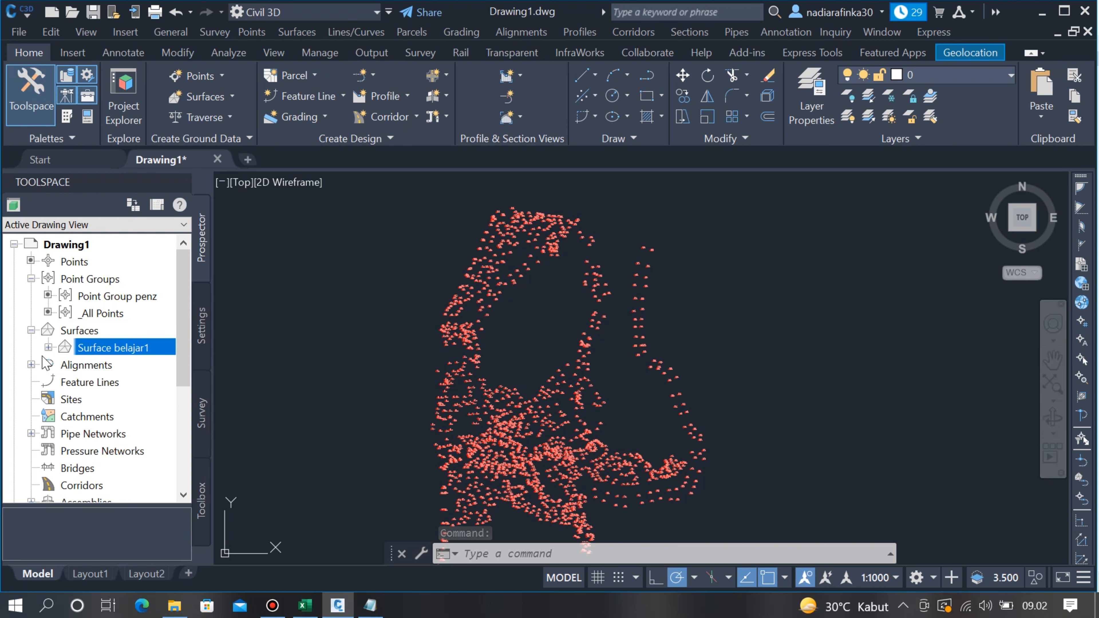
left_click(48, 347)
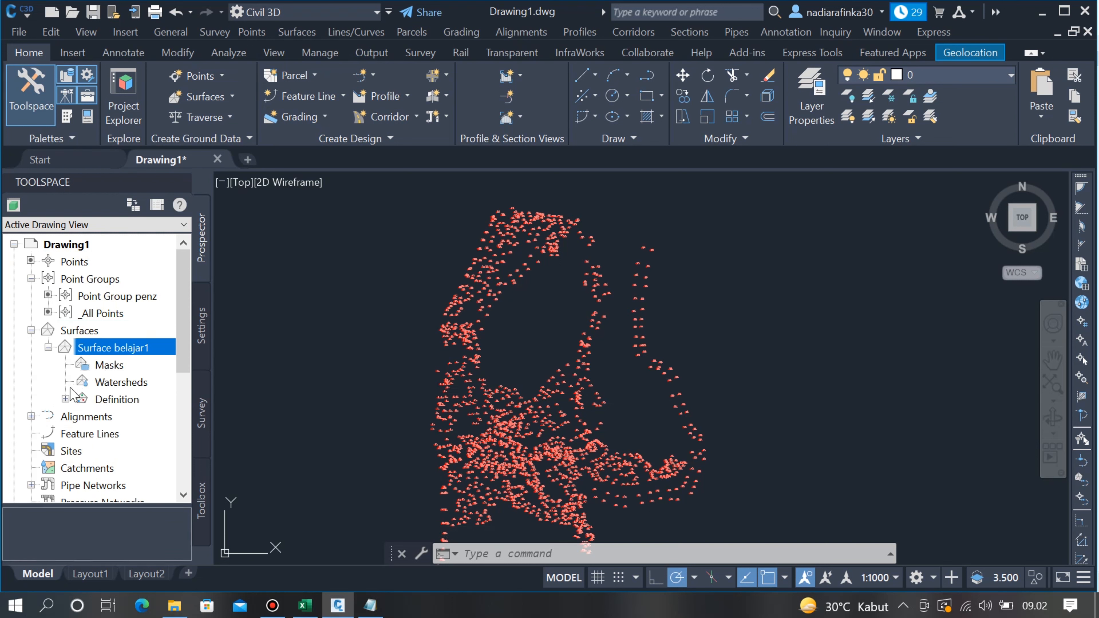
left_click(65, 400)
scroll(147, 383, "down", 2)
scroll(167, 360, "up", 1)
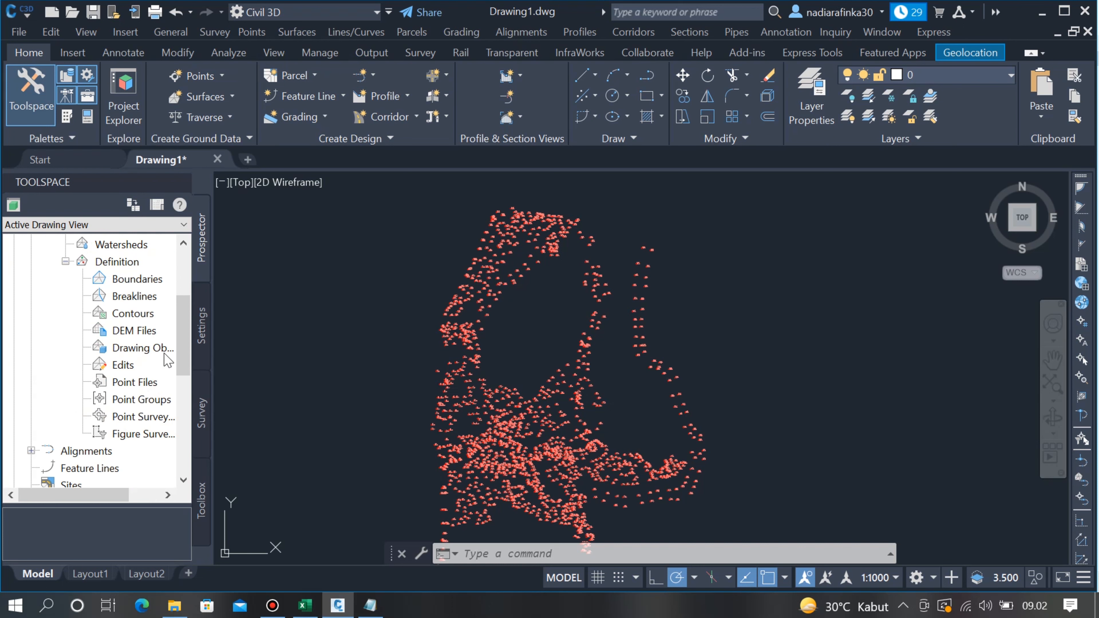
left_click(160, 406)
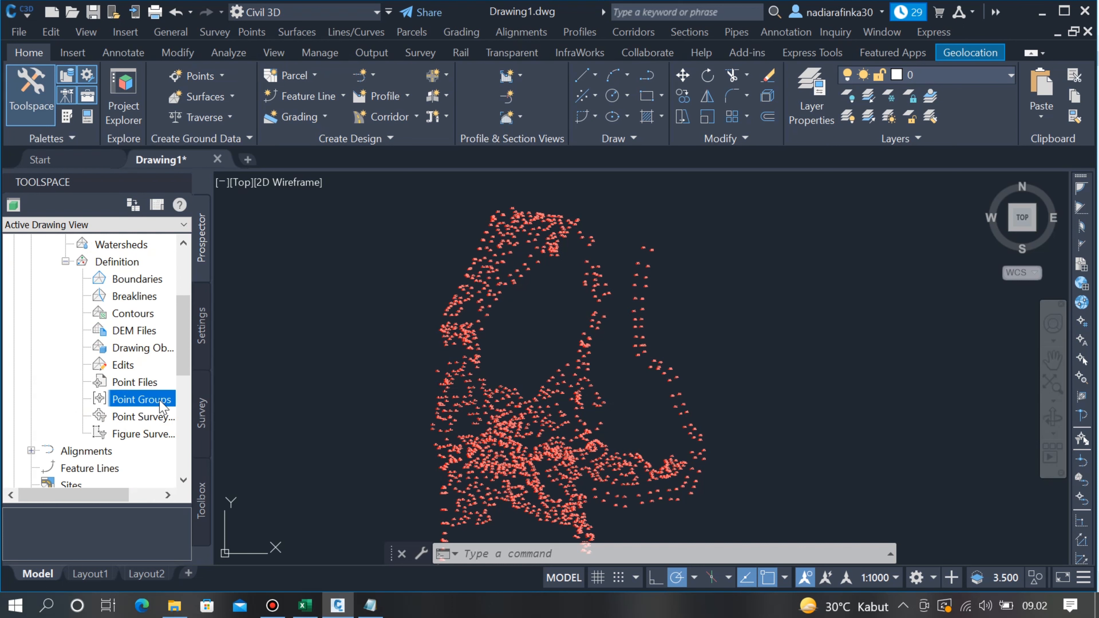
scroll(161, 406, "up", 1)
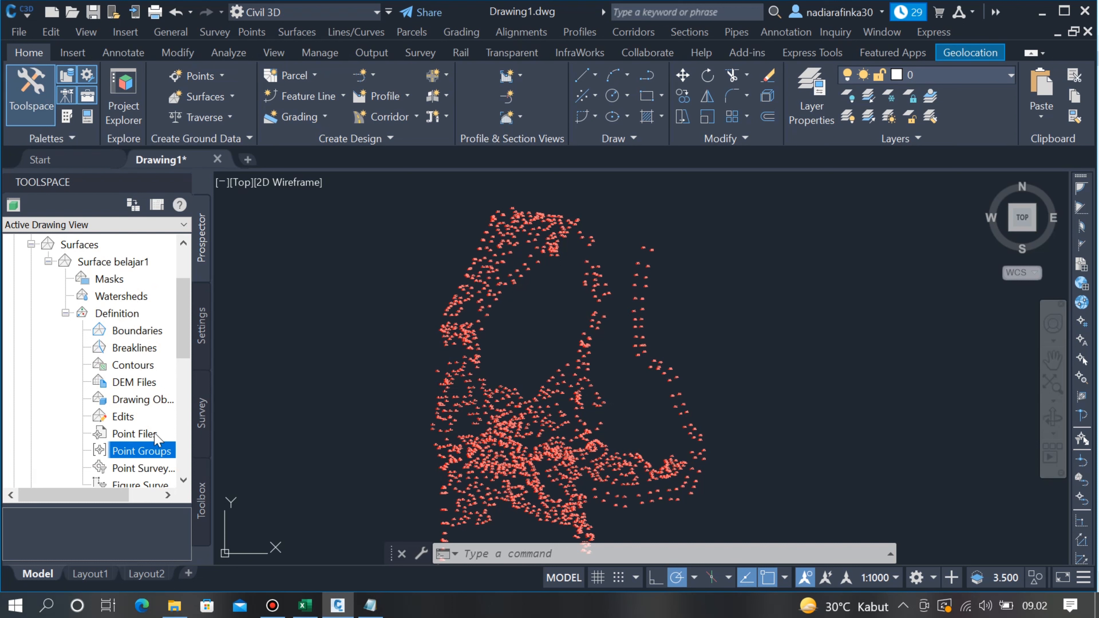
right_click(149, 456)
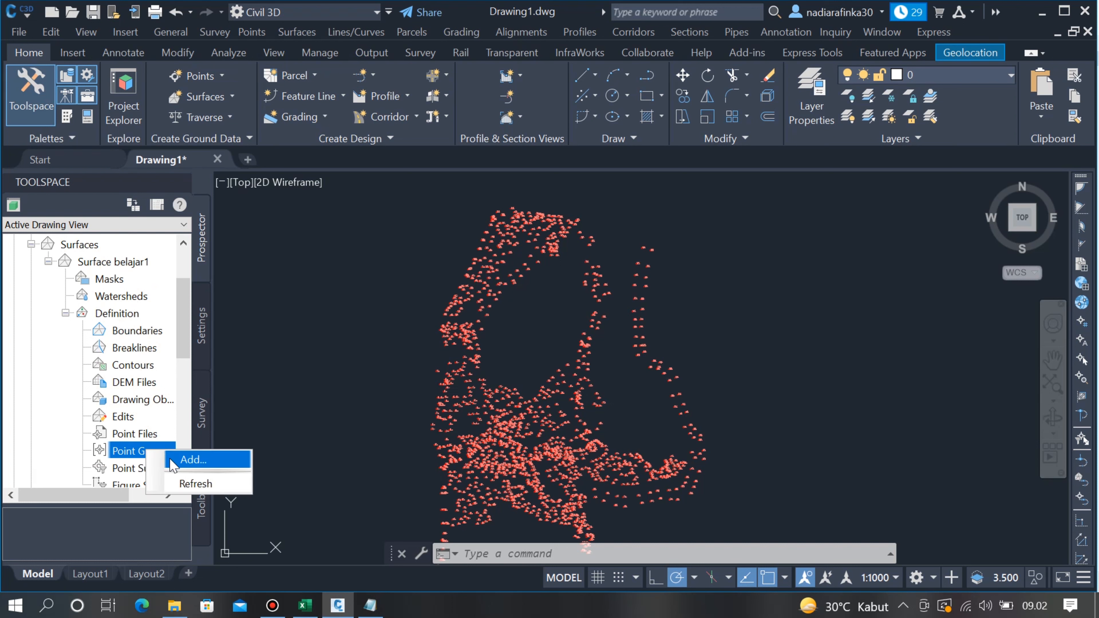
left_click(194, 460)
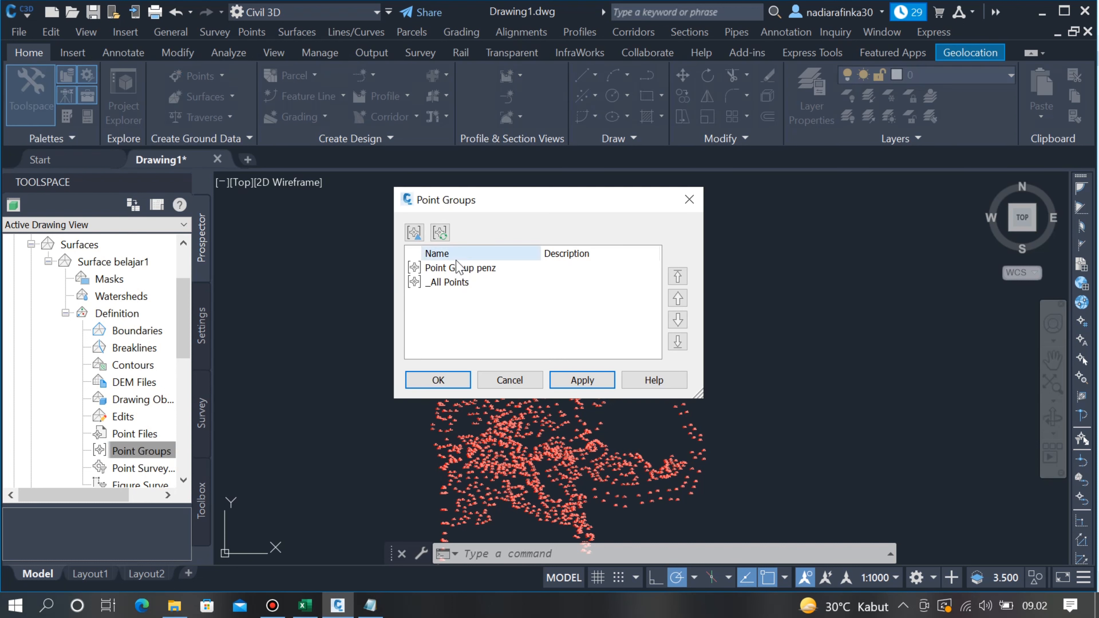
left_click(460, 270)
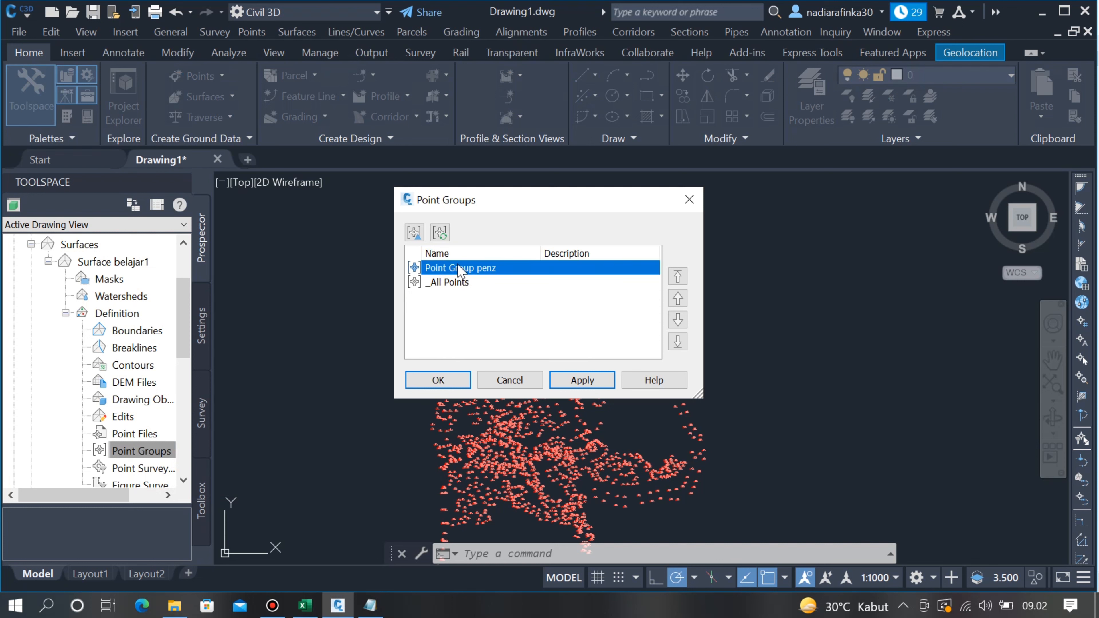
left_click(435, 380)
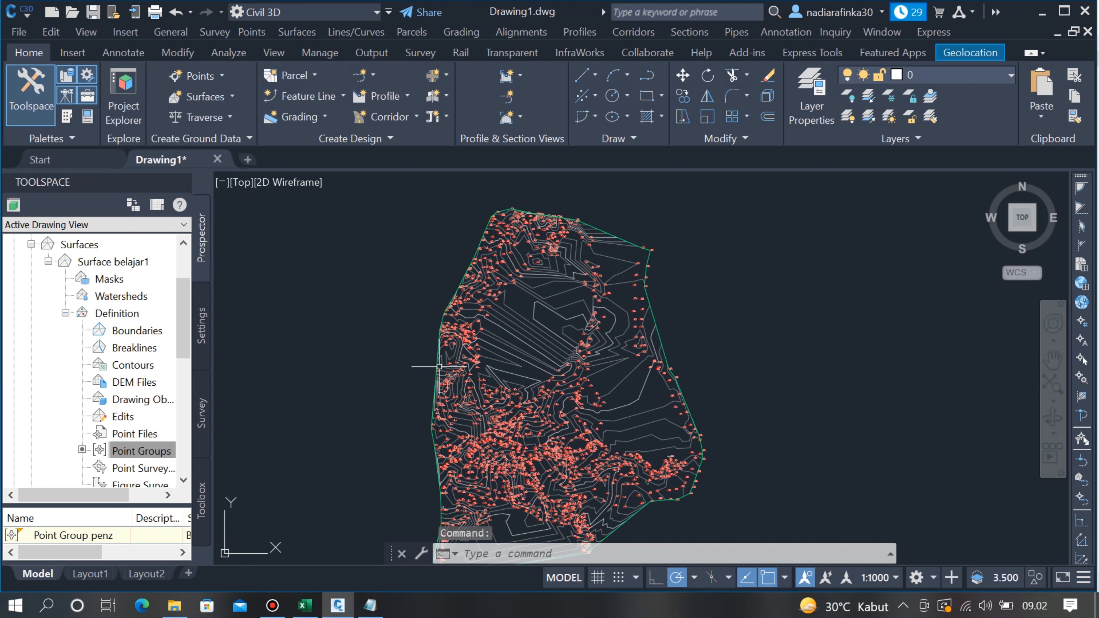
- Examine the contours and outer border of the generated surface, especially along its northern and eastern edges
scroll(595, 254, "up", 2)
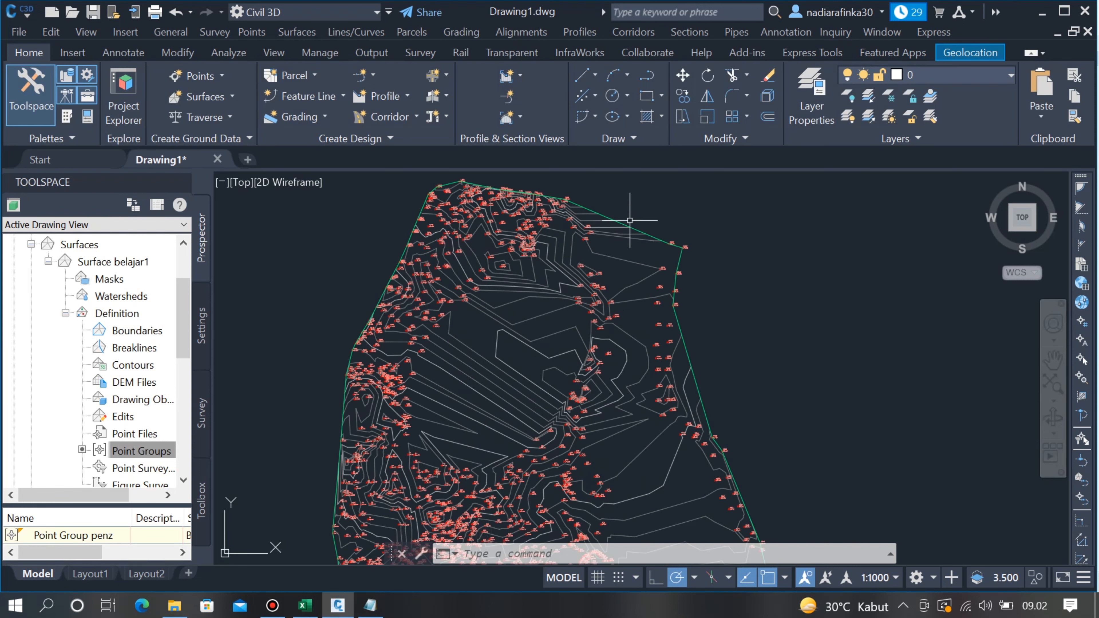
scroll(640, 269, "down", 5)
scroll(643, 273, "up", 3)
scroll(699, 311, "up", 3)
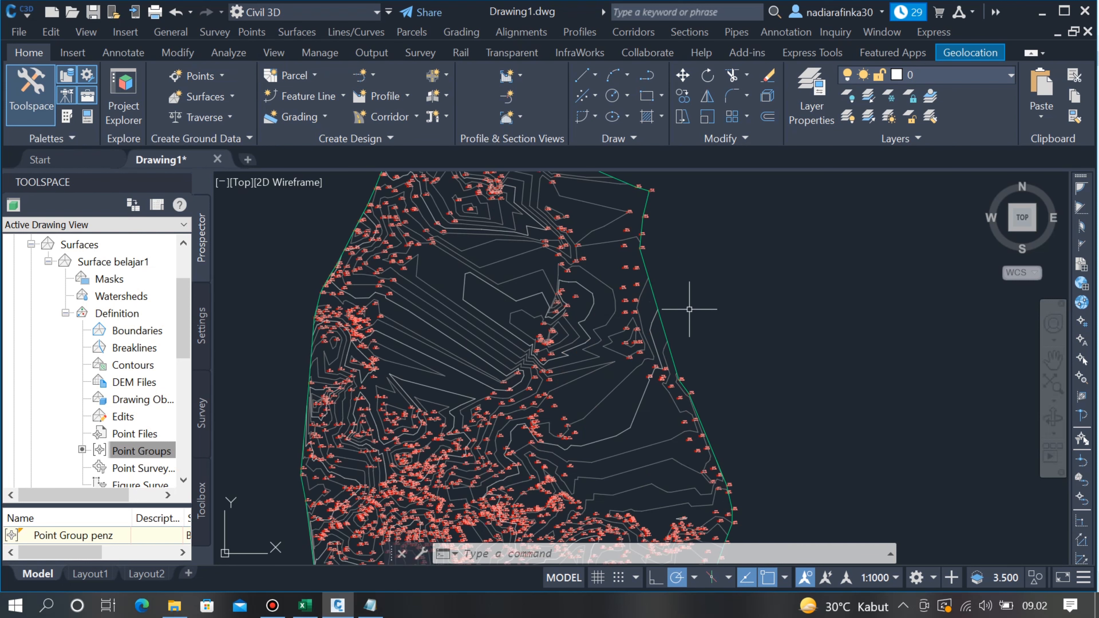
scroll(711, 331, "down", 3)
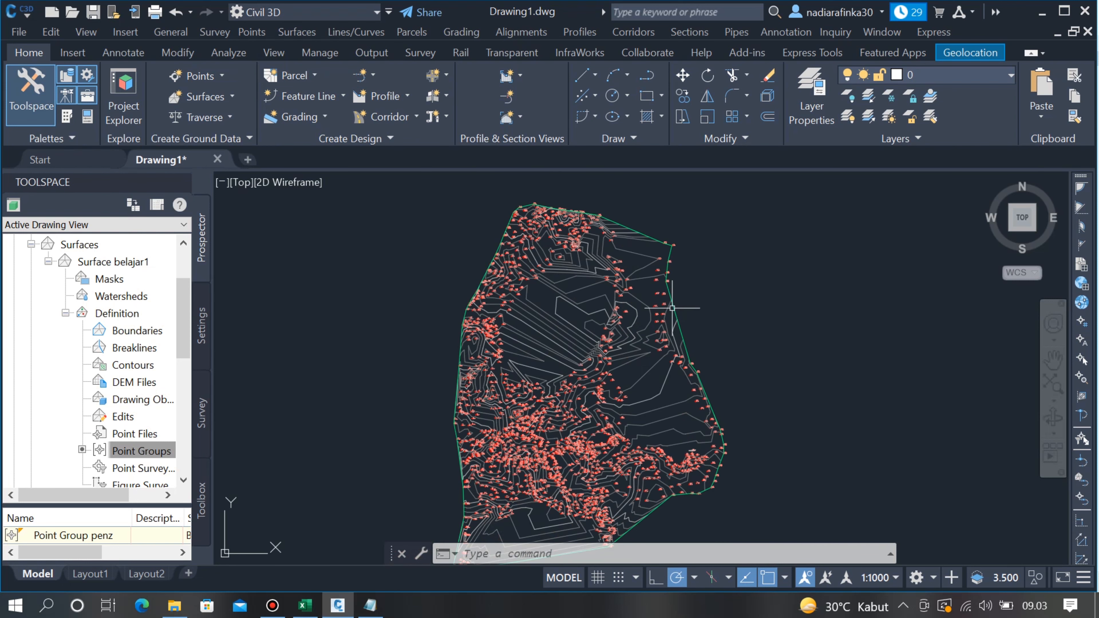
scroll(733, 333, "up", 5)
scroll(650, 290, "down", 5)
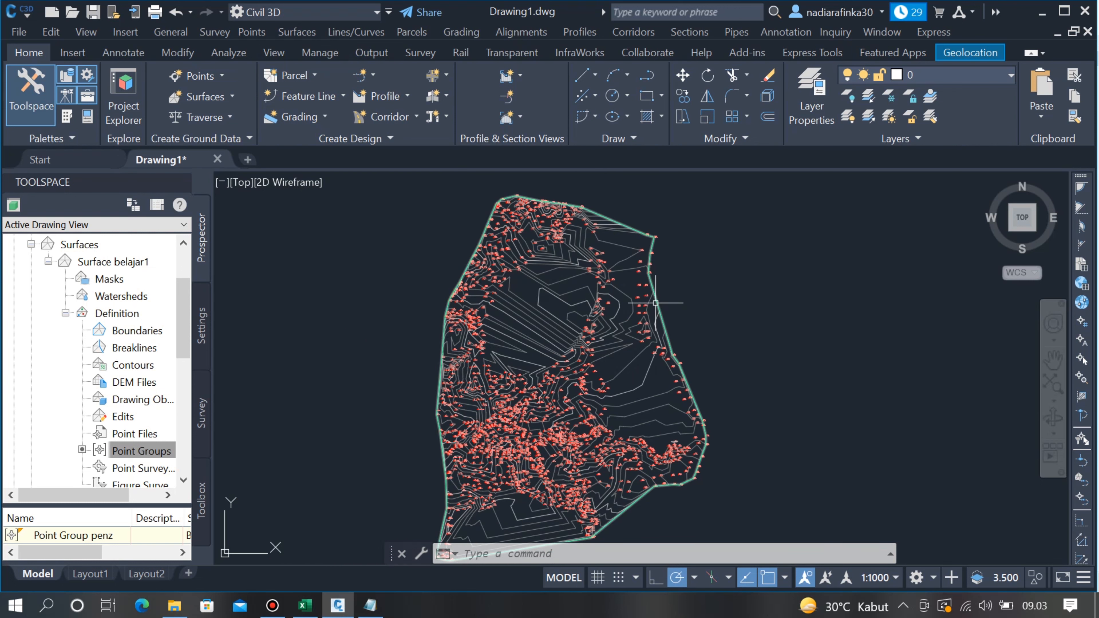
scroll(632, 216, "up", 4)
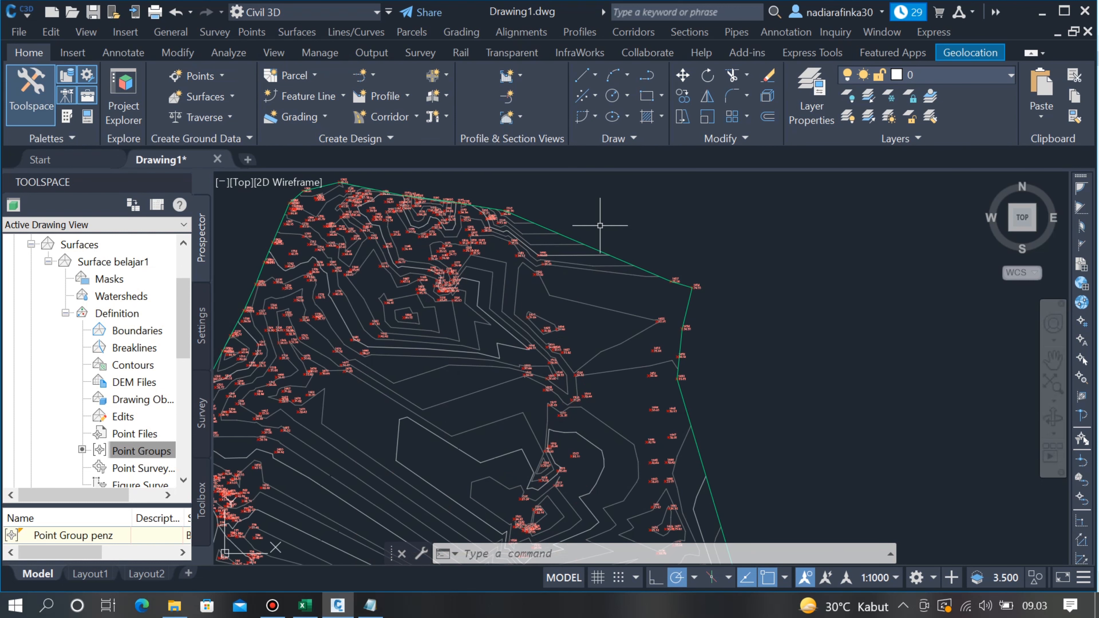
scroll(604, 234, "down", 2)
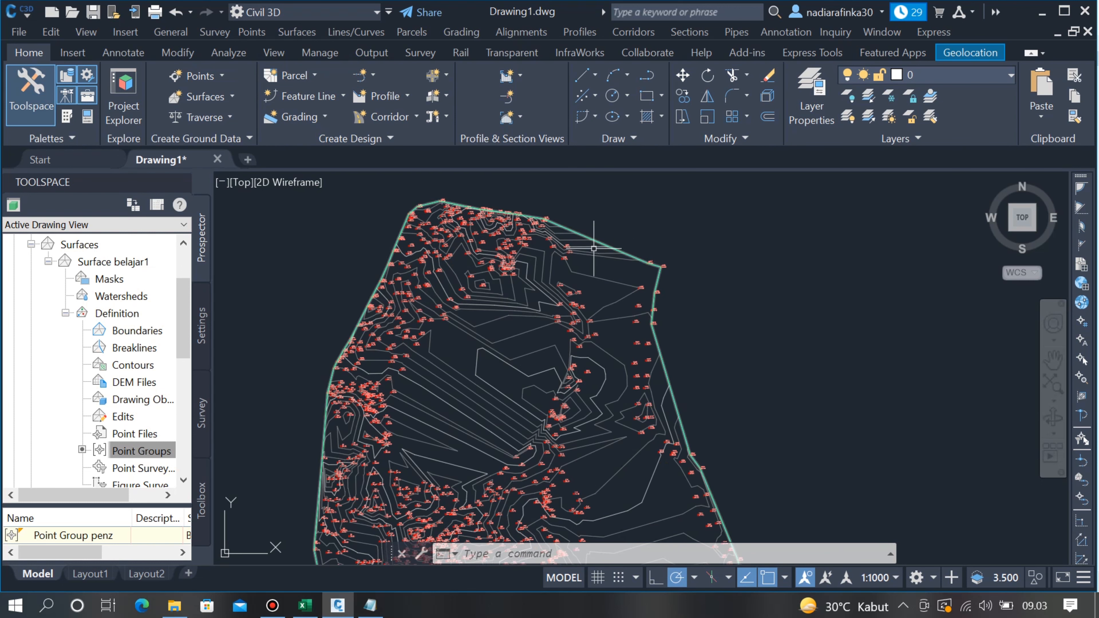
left_click(575, 240)
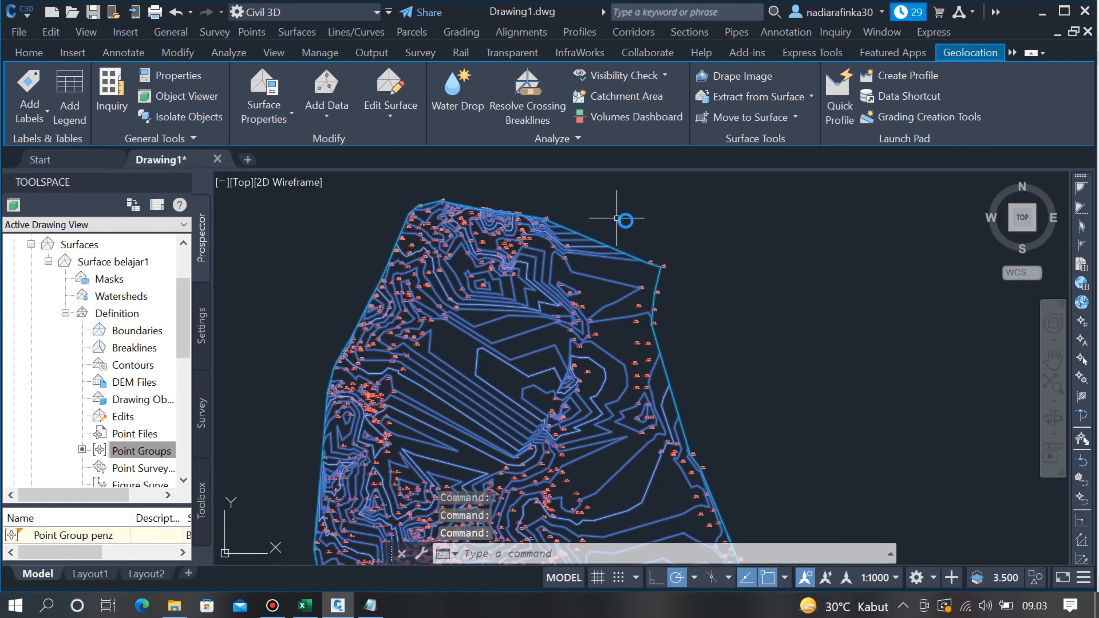
left_click(672, 236)
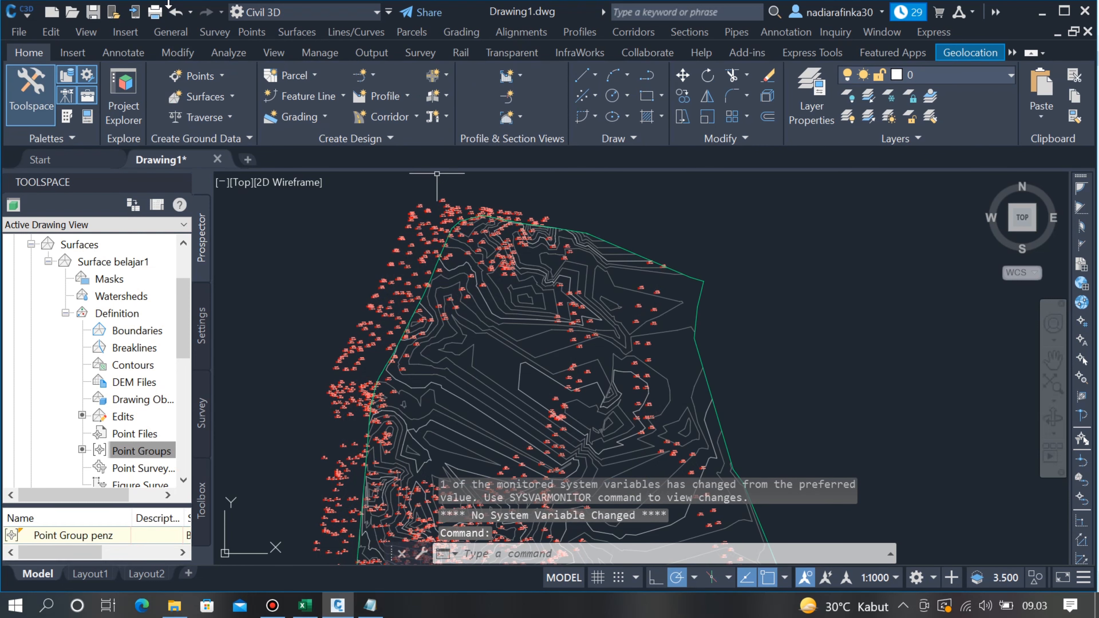
left_click(175, 13)
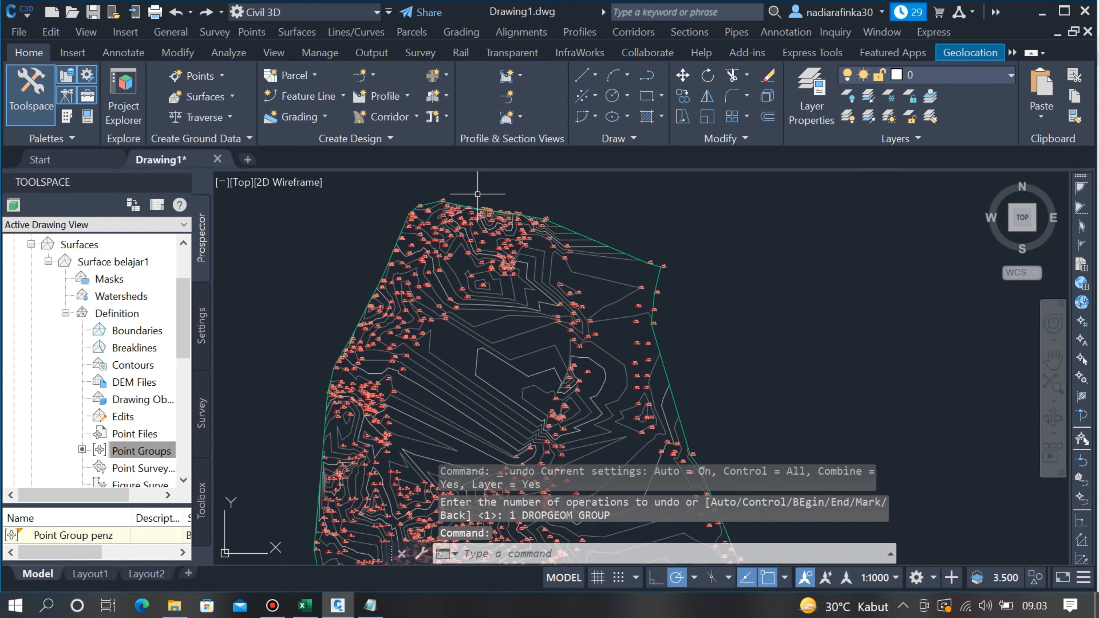
- Change the surface style of Surface belajar1 to Contours and Triangles in its surface properties
left_click(557, 225)
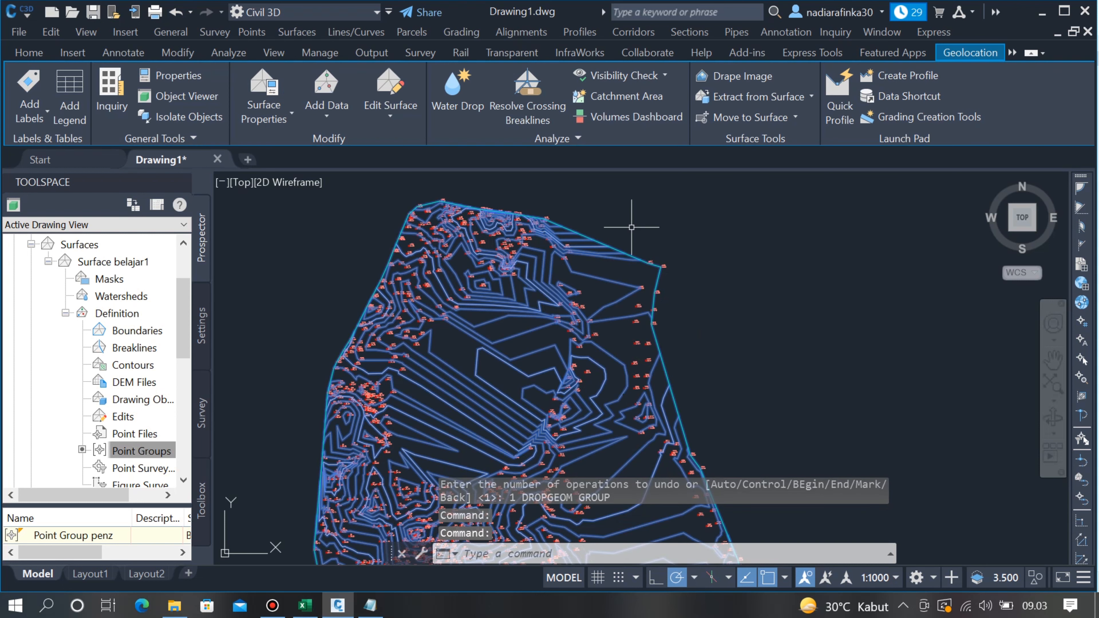
right_click(638, 230)
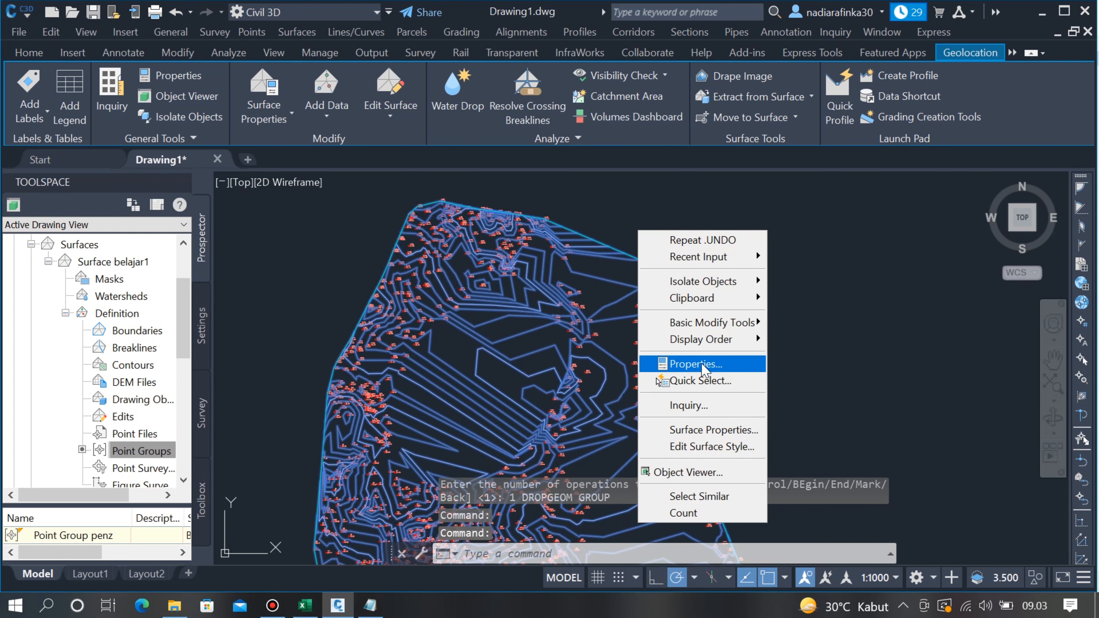
left_click(704, 438)
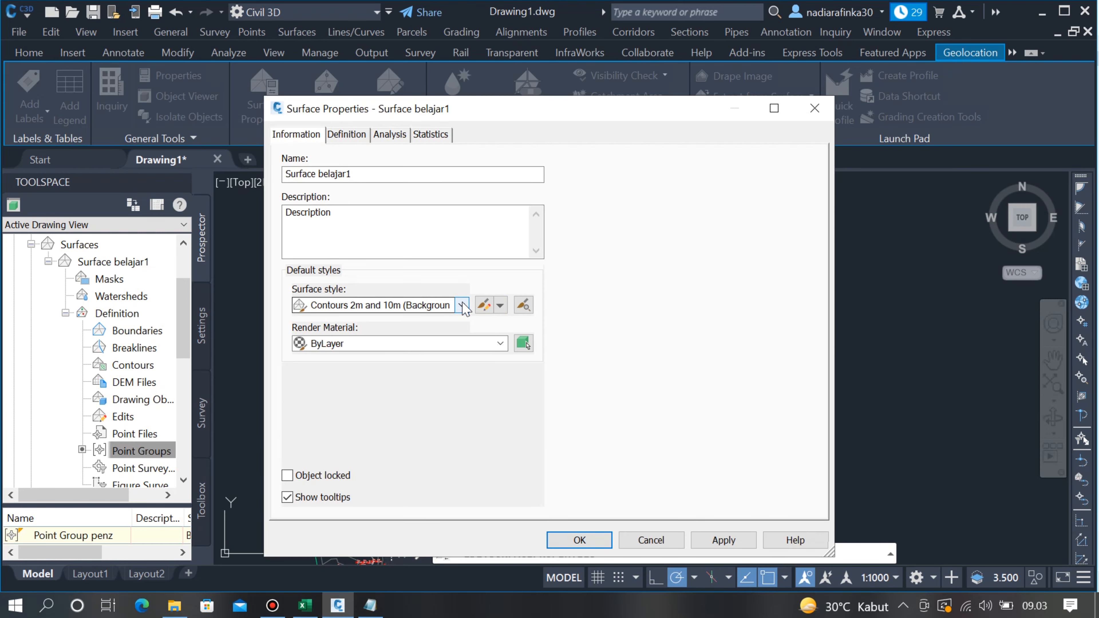
left_click(461, 305)
left_click(411, 435)
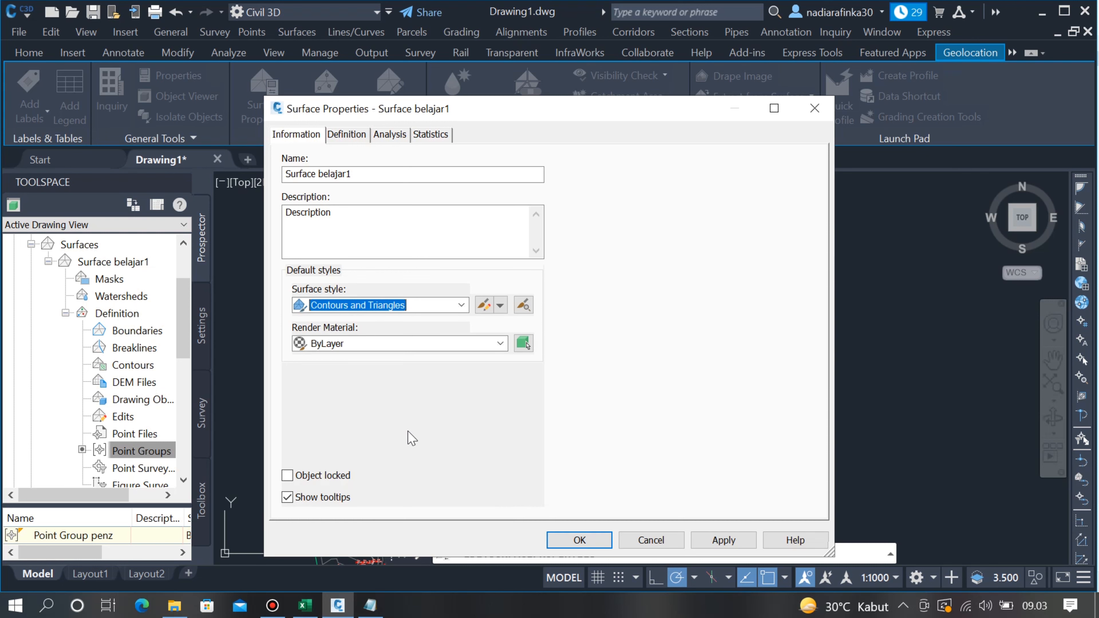
left_click(580, 540)
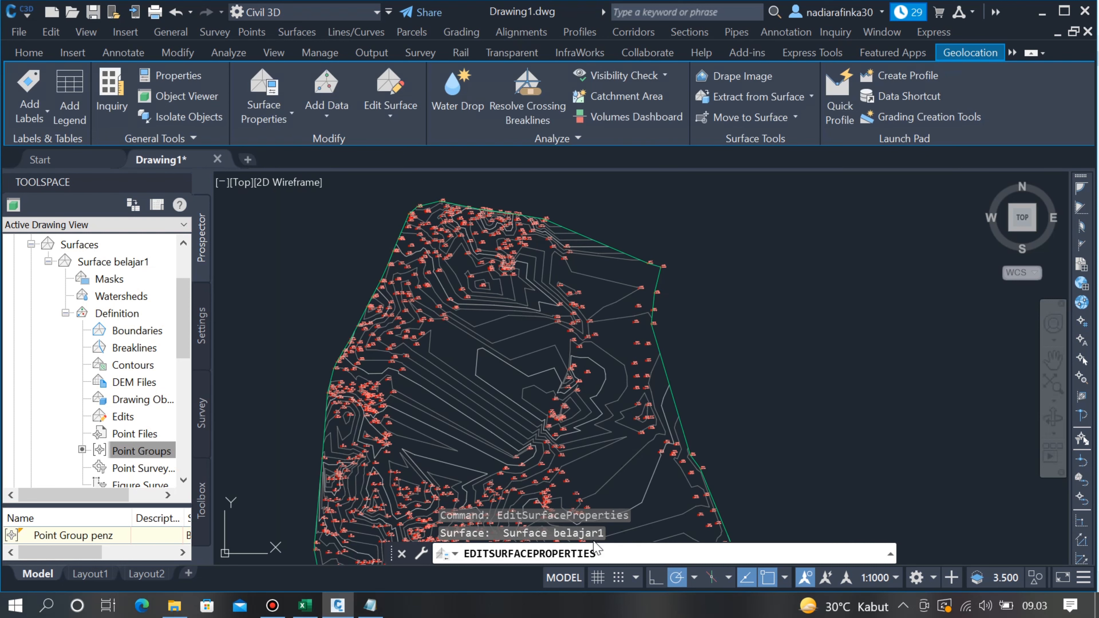
- Delete the long triangle edges spanning the inward bend of the eastern border of Surface belajar1 with Delete Line
scroll(559, 314, "up", 5)
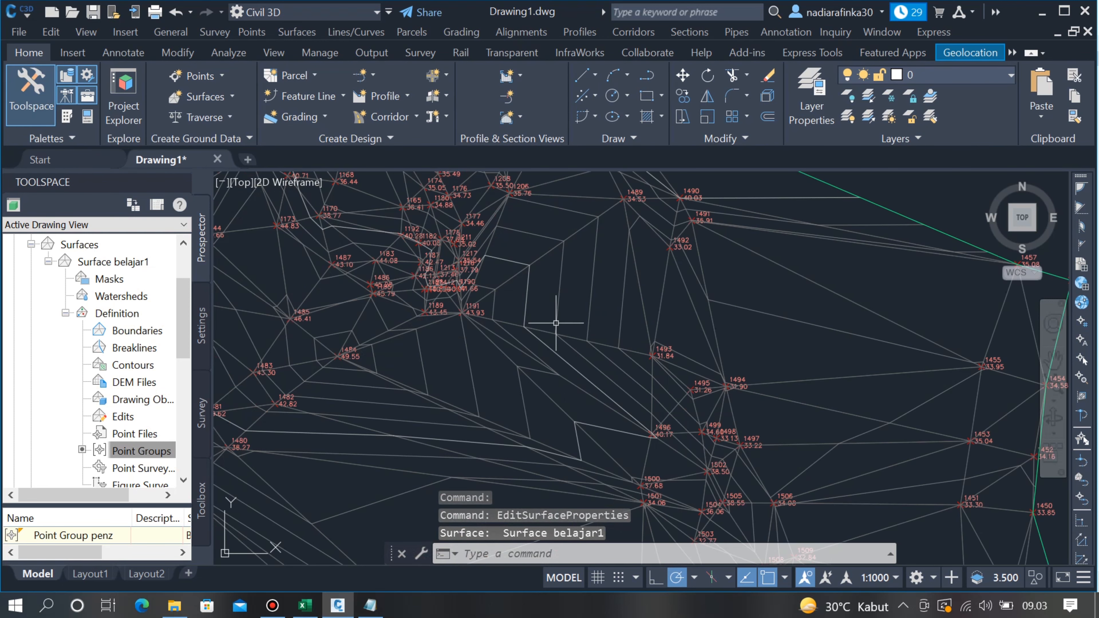
scroll(562, 365, "down", 1)
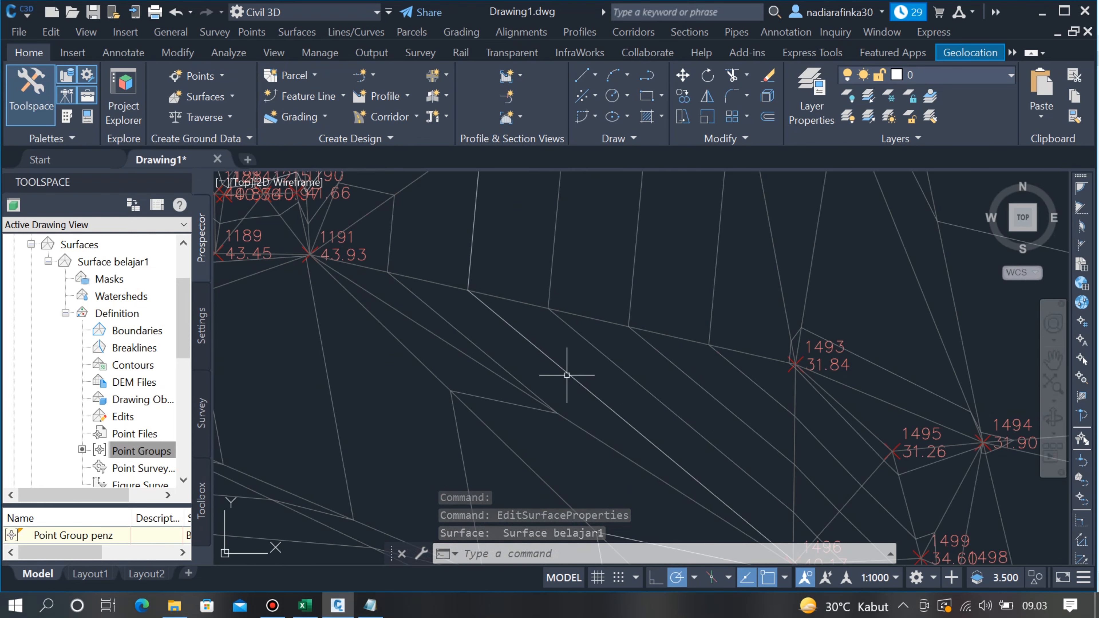
scroll(556, 366, "down", 4)
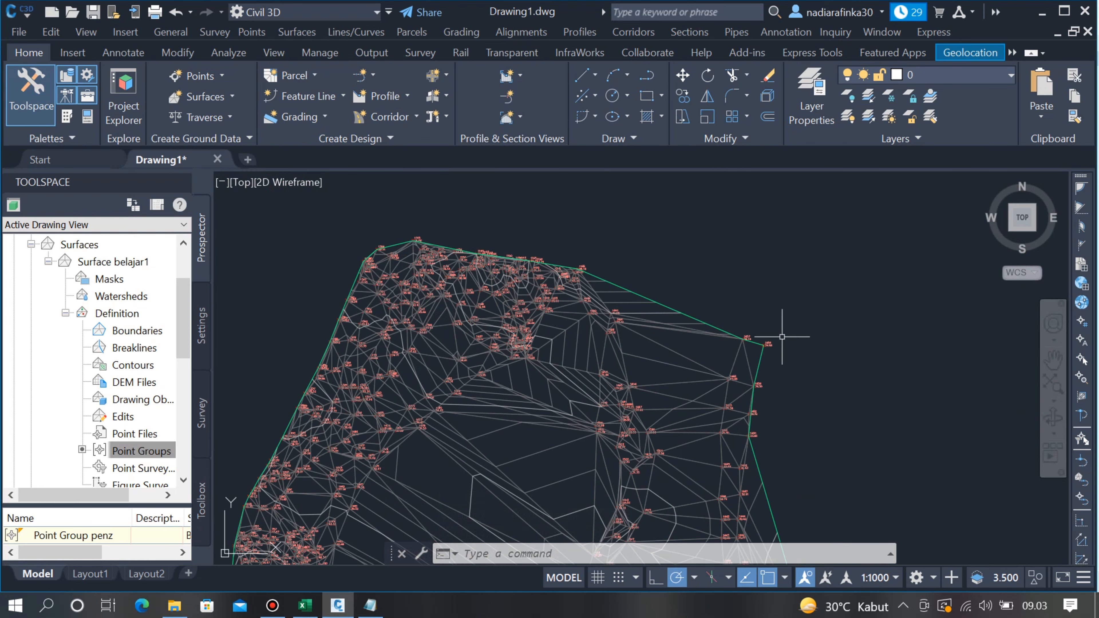
scroll(734, 264, "down", 3)
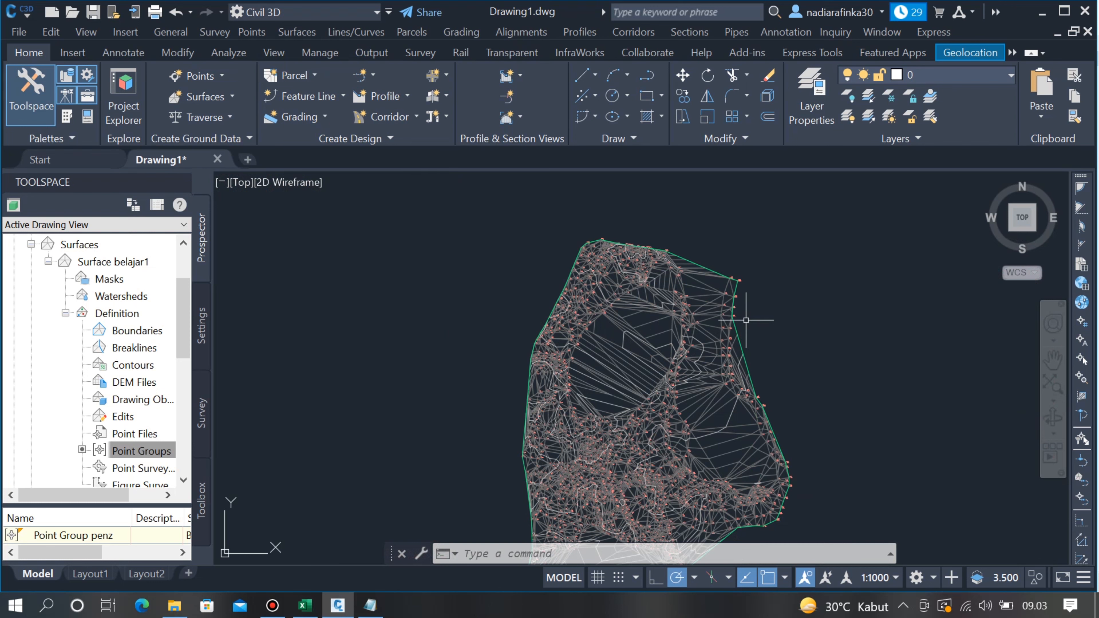
scroll(746, 320, "up", 5)
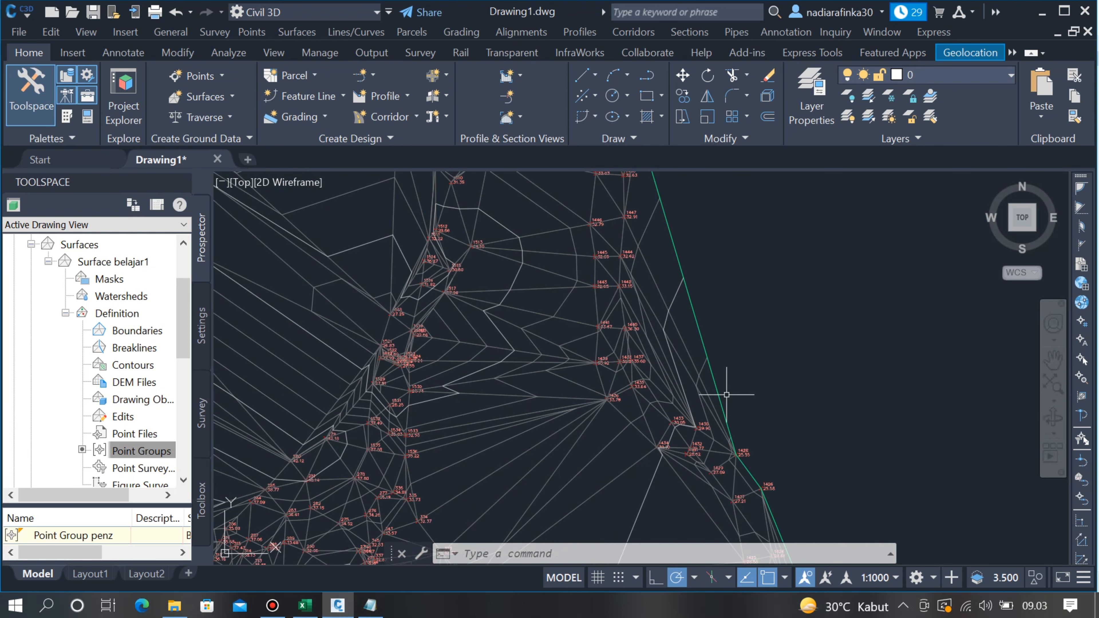
scroll(710, 356, "down", 2)
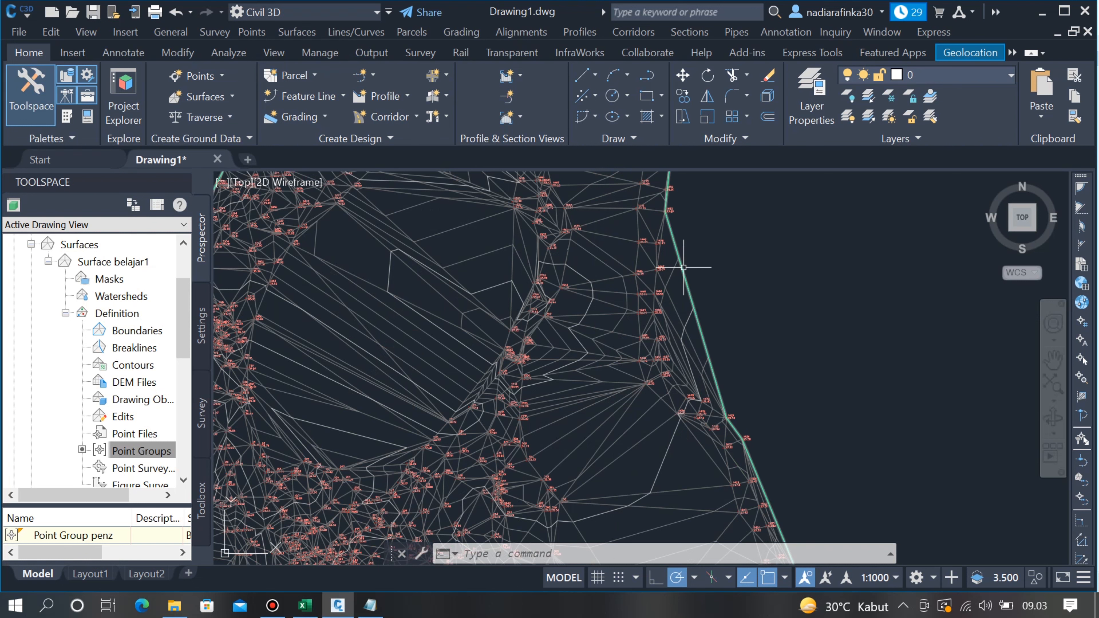
left_click(679, 277)
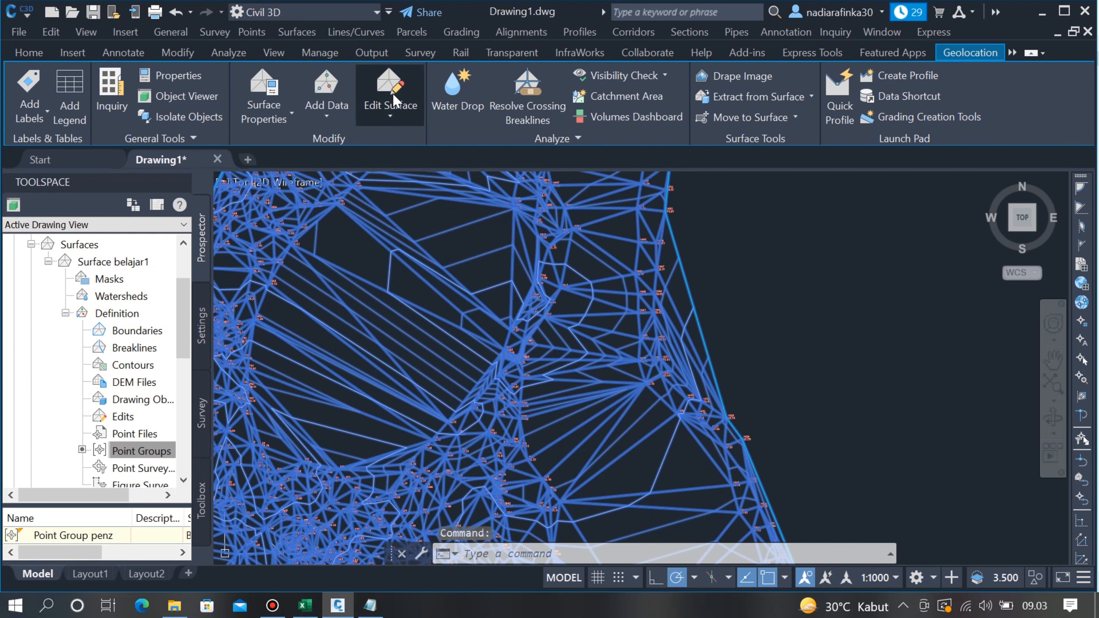
left_click(395, 100)
left_click(418, 180)
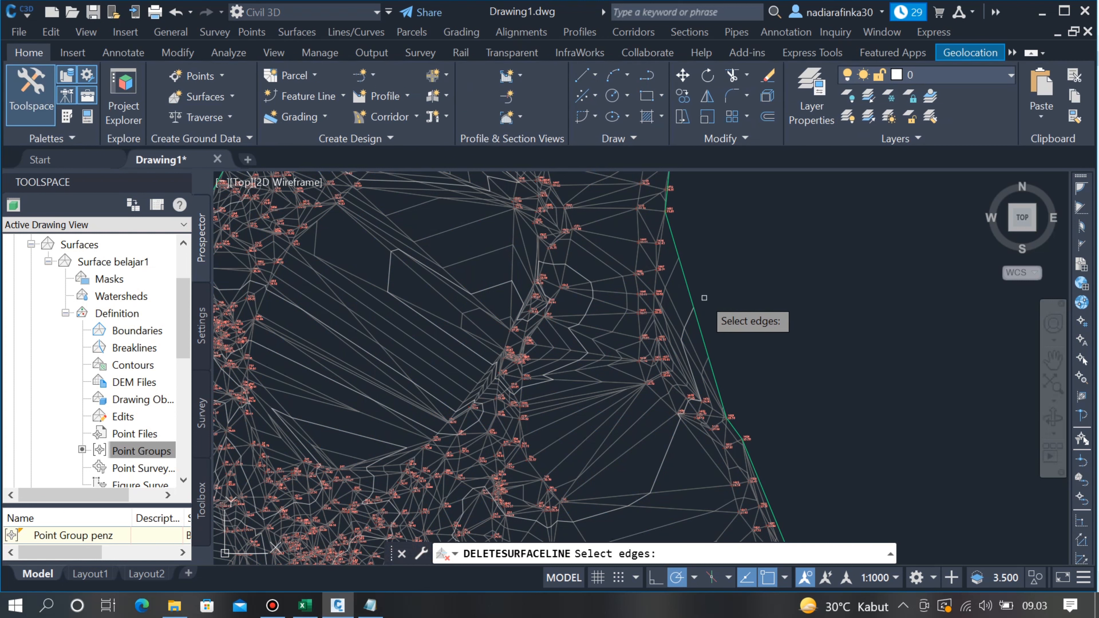
scroll(708, 302, "up", 2)
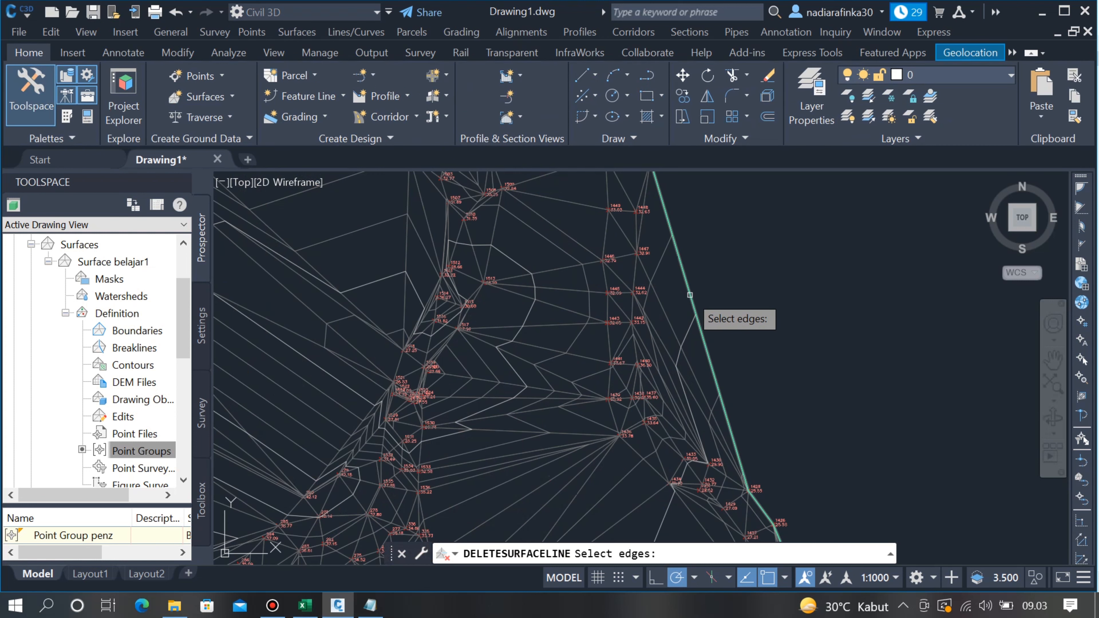
left_click(719, 265)
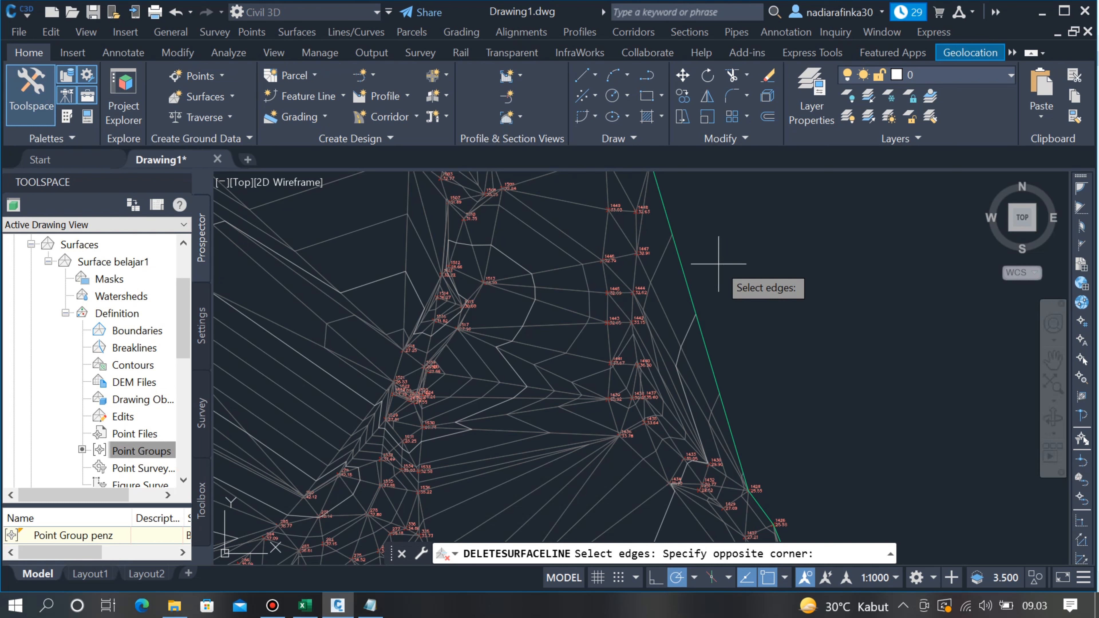
left_click(681, 345)
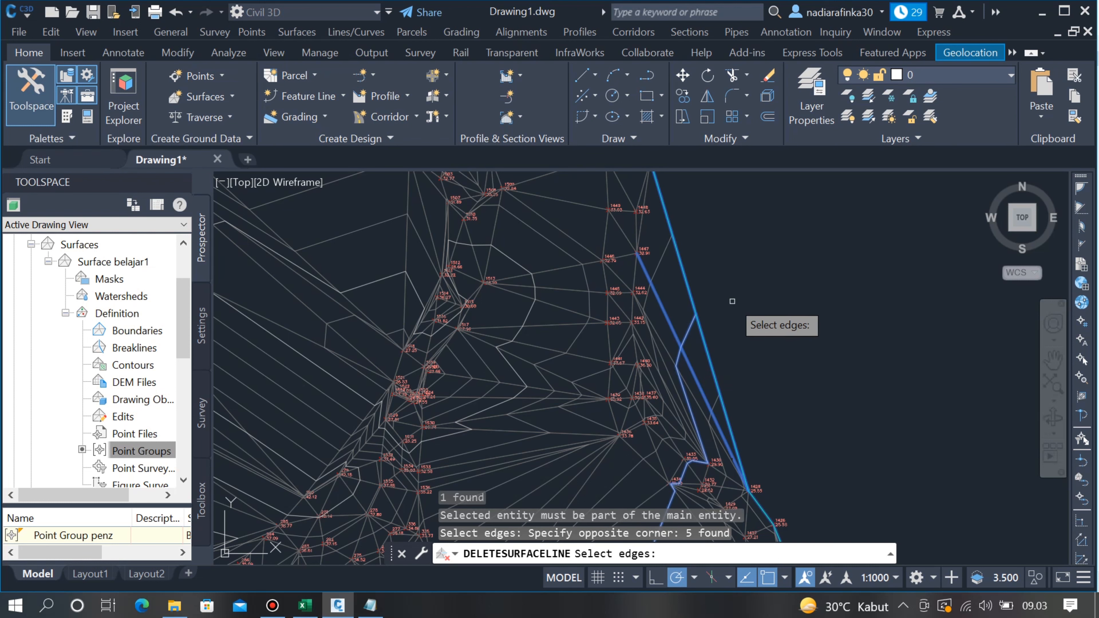
scroll(690, 302, "down", 3)
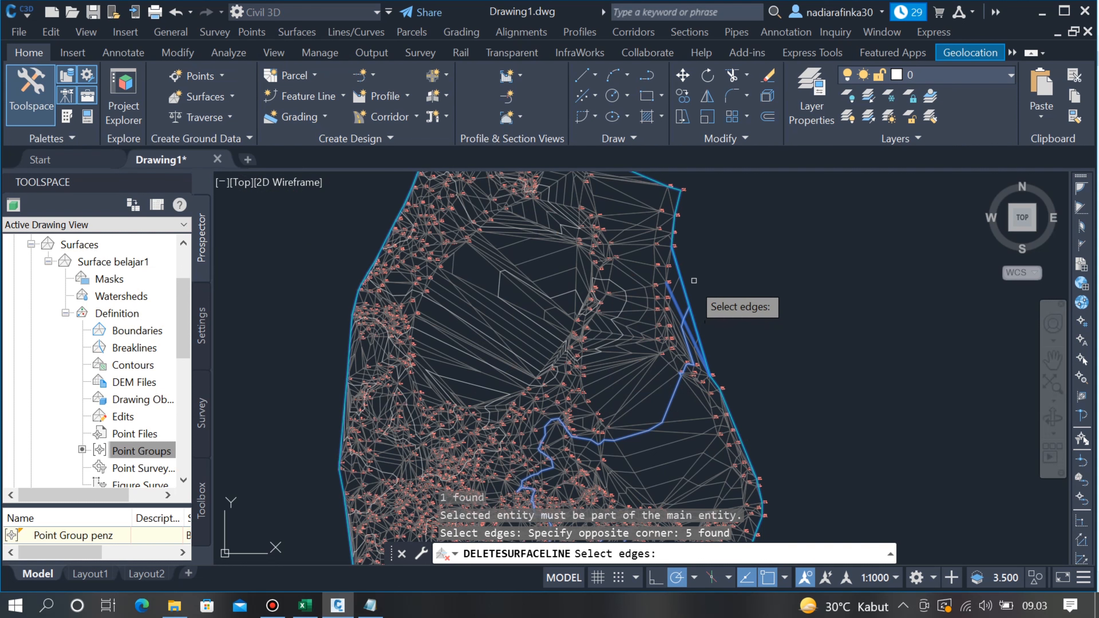
scroll(694, 280, "up", 5)
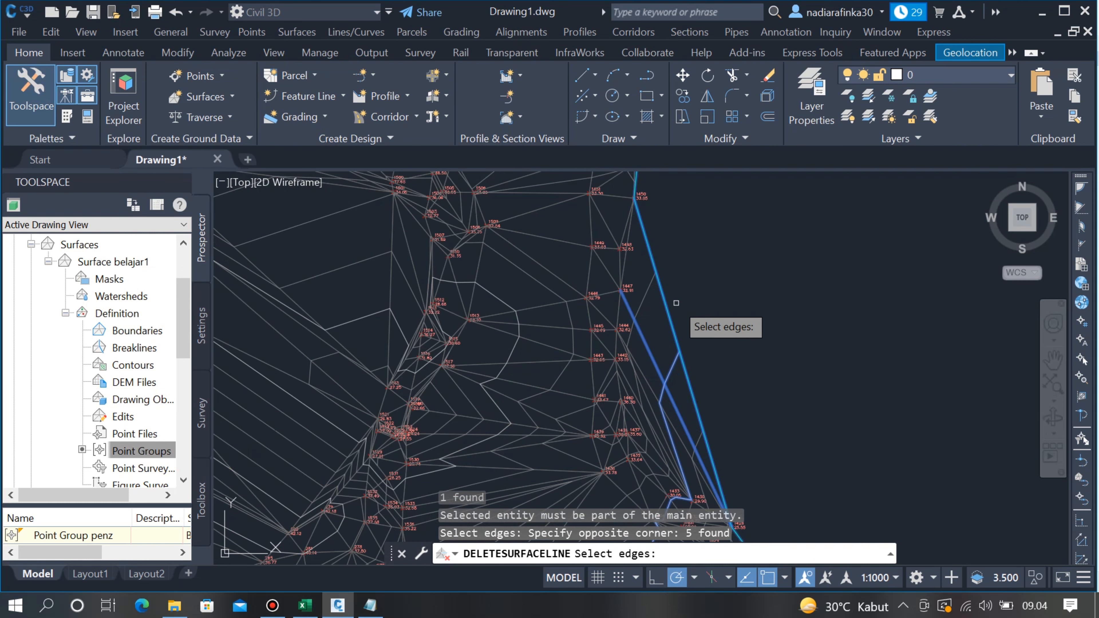
key("Return")
- Delete the long, narrow triangle edges along the western border, outside points 759, 758, 756 and 39
scroll(676, 303, "down", 4)
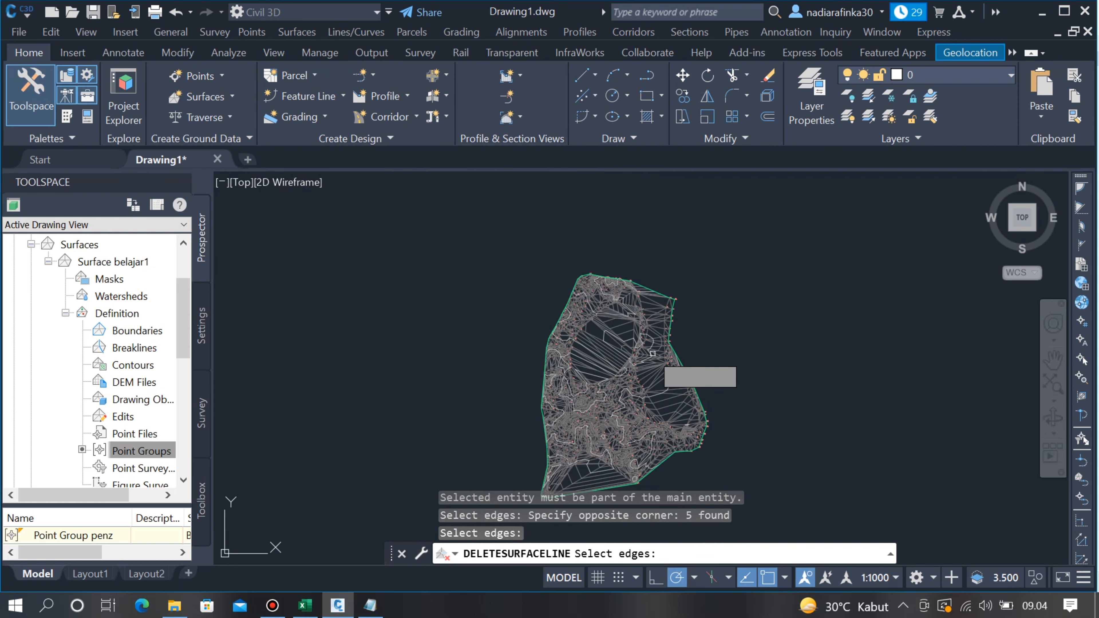
scroll(561, 353, "up", 3)
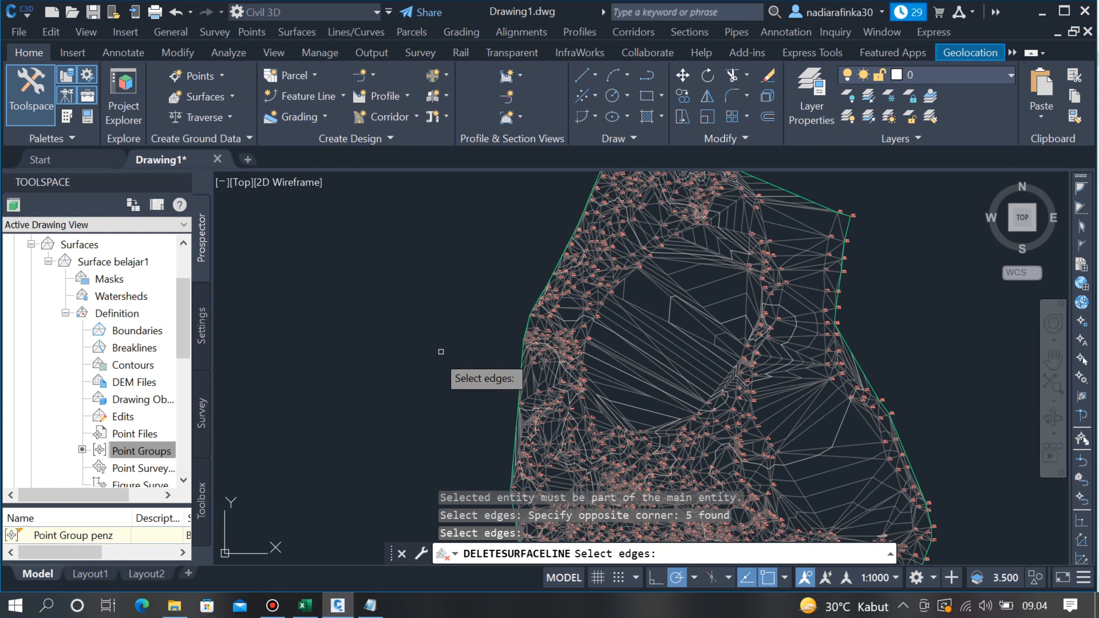
scroll(555, 362, "up", 4)
scroll(468, 347, "up", 2)
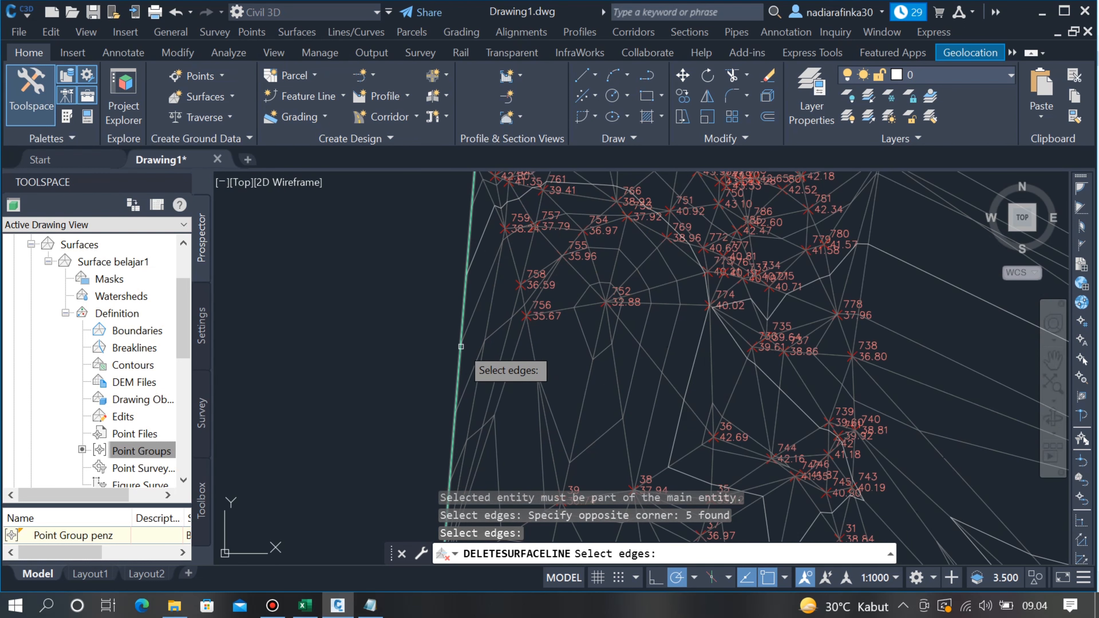
left_click(517, 396)
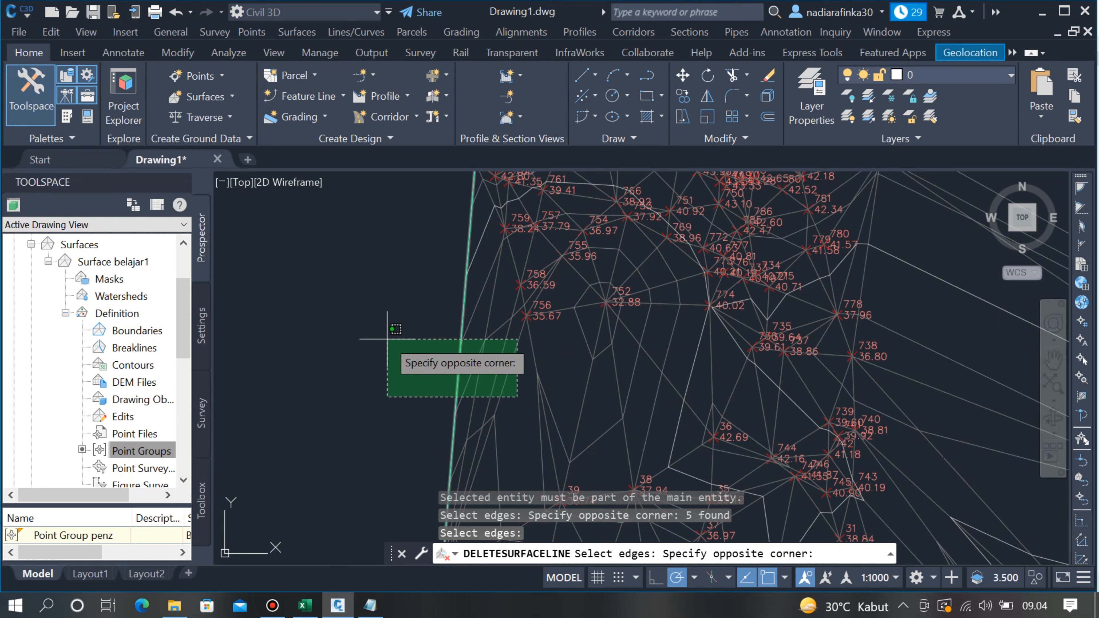
left_click(377, 330)
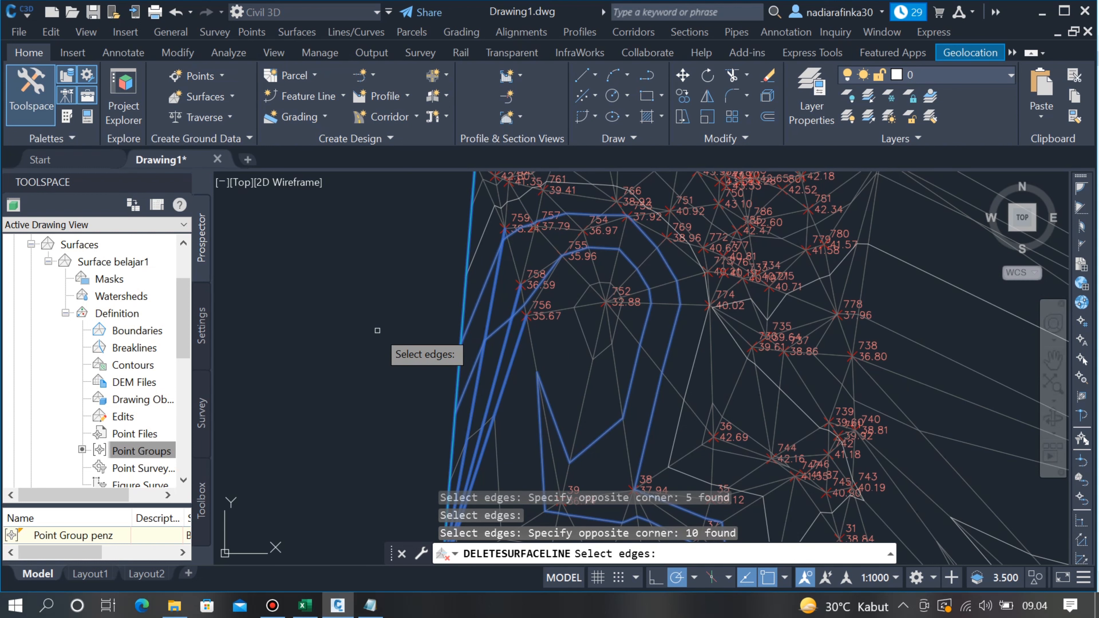
key("Return")
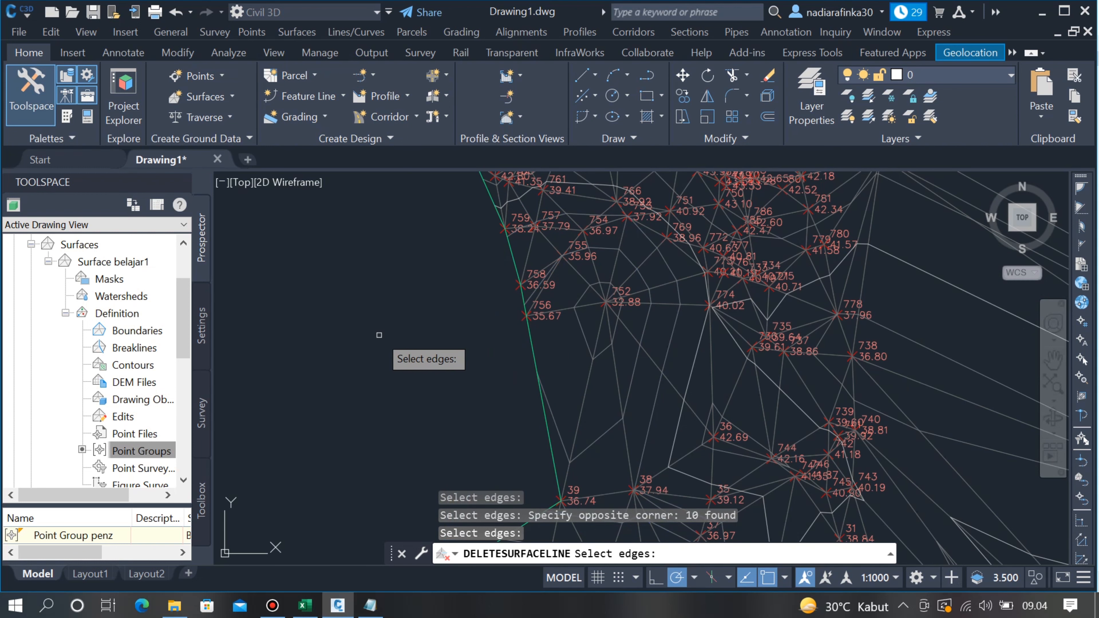
- Delete the long border edge between points 1198 and 1457 on the northeastern side, and end the edge deletion
scroll(441, 327, "down", 6)
scroll(495, 238, "up", 4)
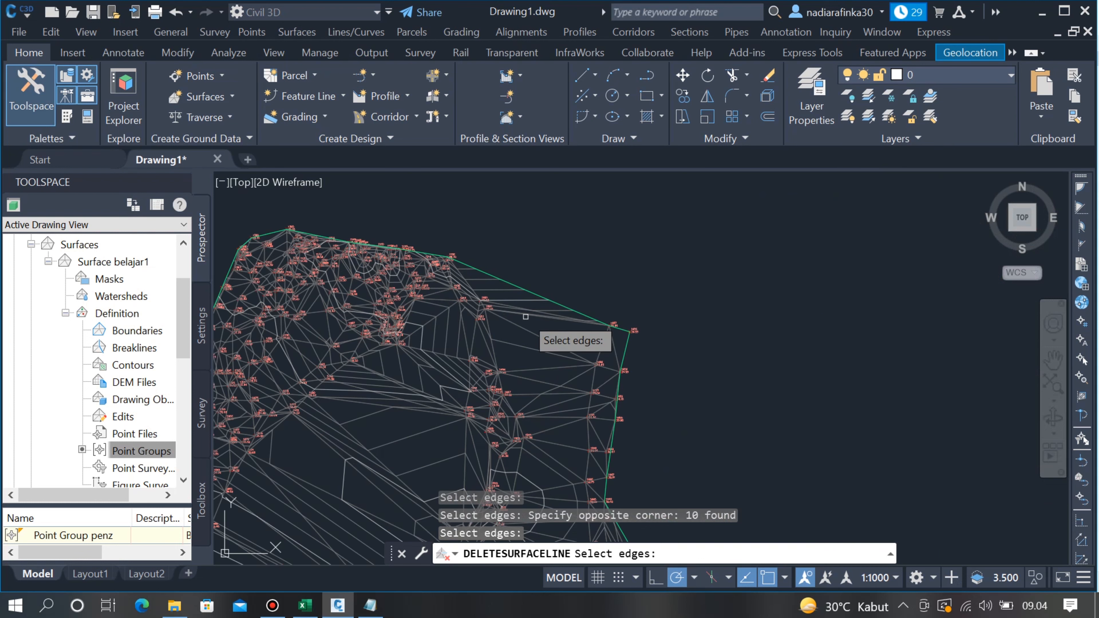
scroll(476, 265, "up", 3)
left_click(548, 224)
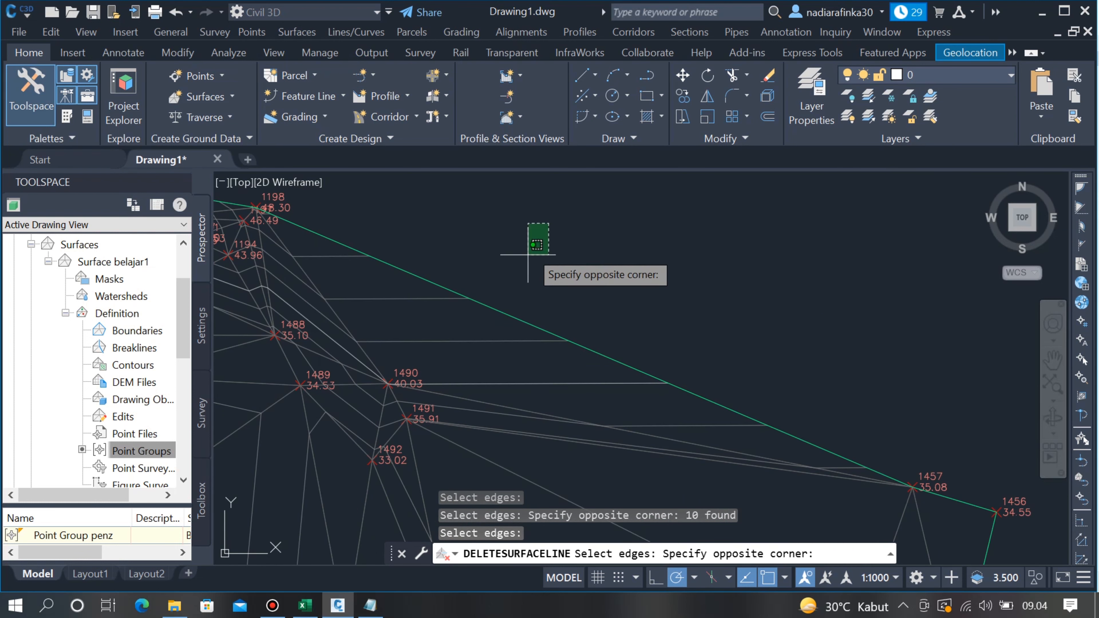
left_click(470, 345)
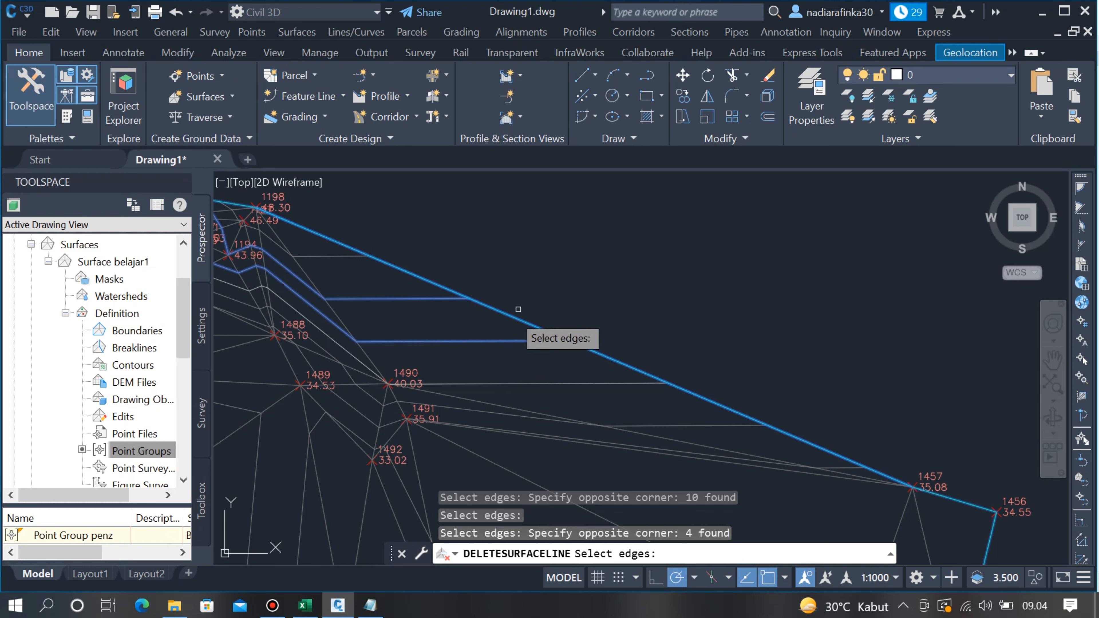
key("Return")
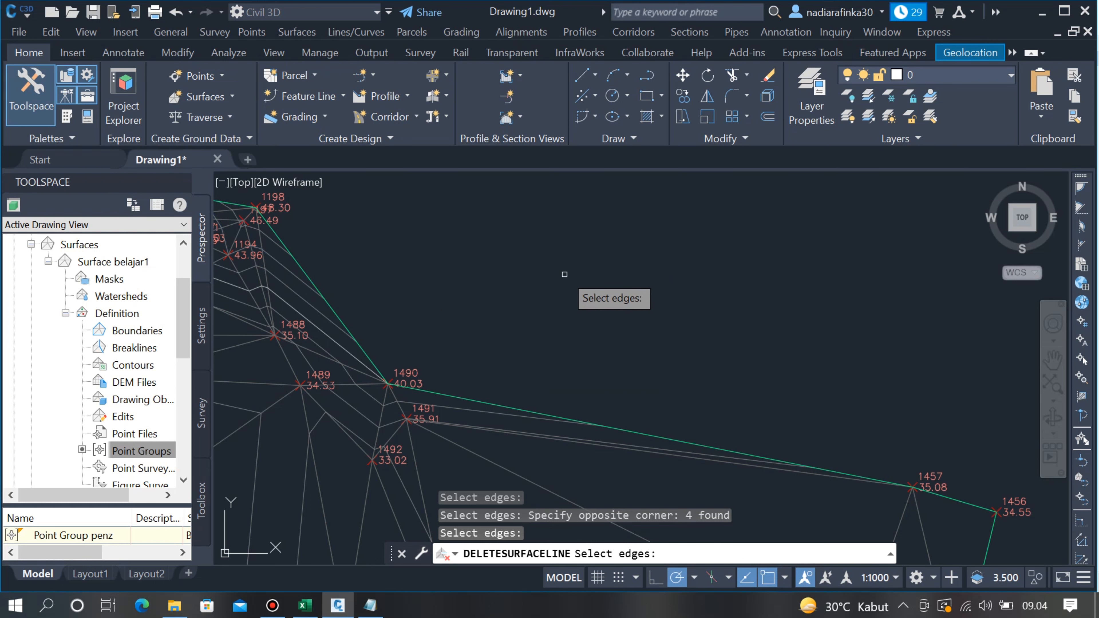
scroll(624, 270, "down", 8)
scroll(624, 271, "down", 2)
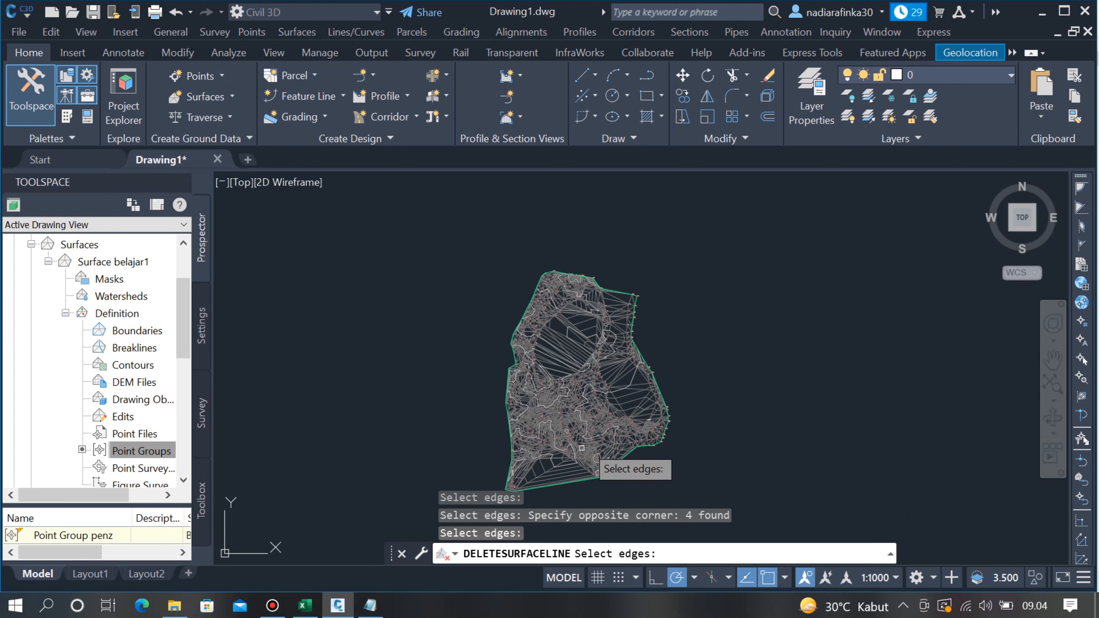
scroll(636, 303, "up", 4)
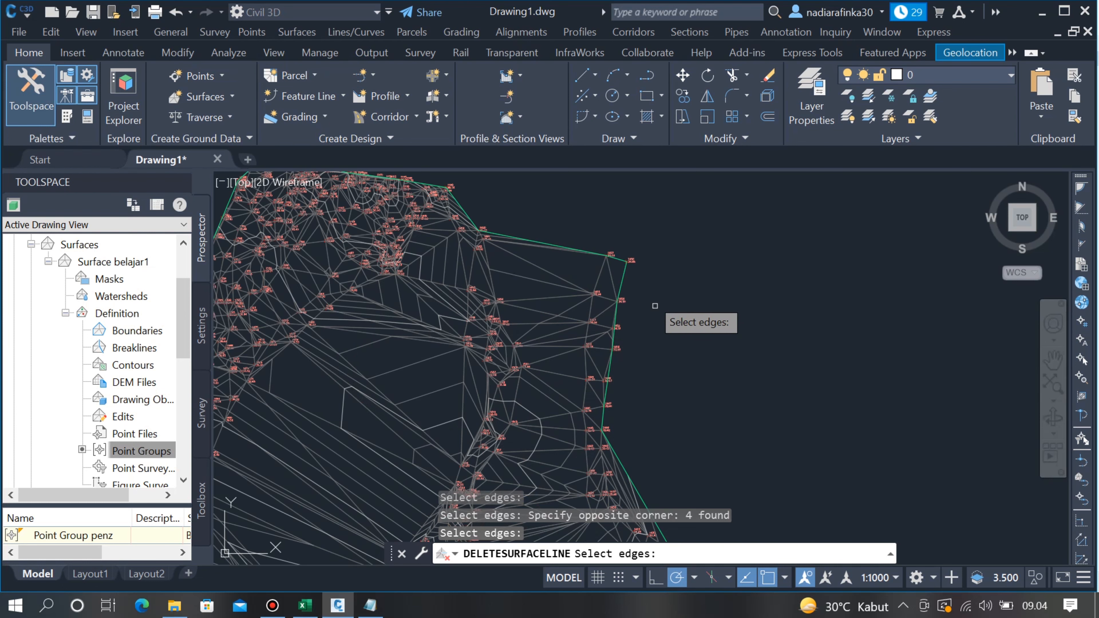
scroll(649, 308, "down", 4)
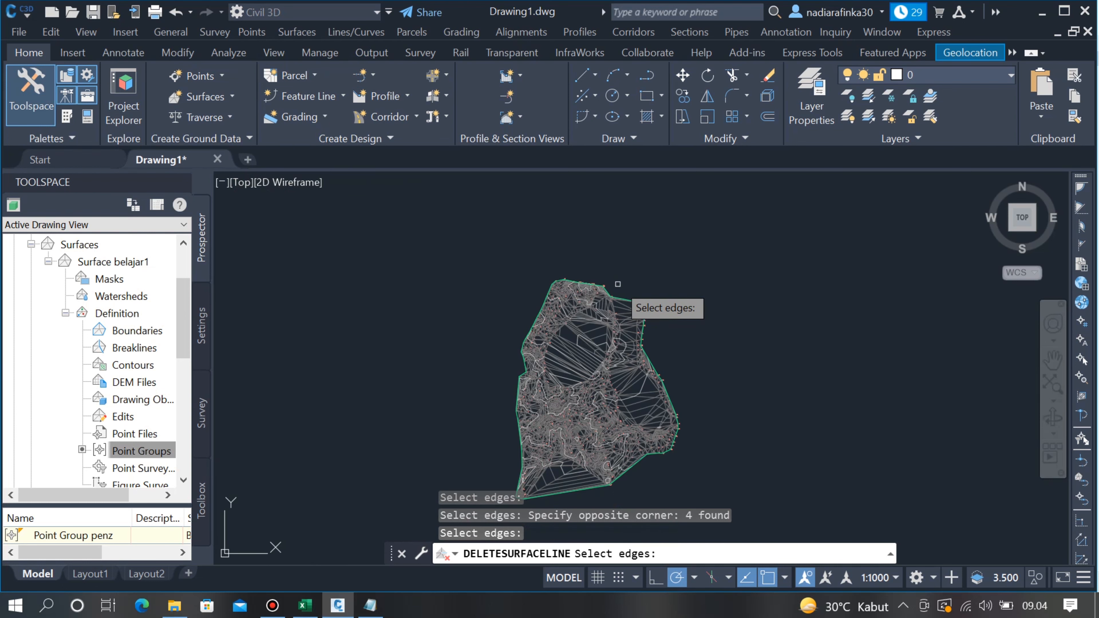
key("Escape")
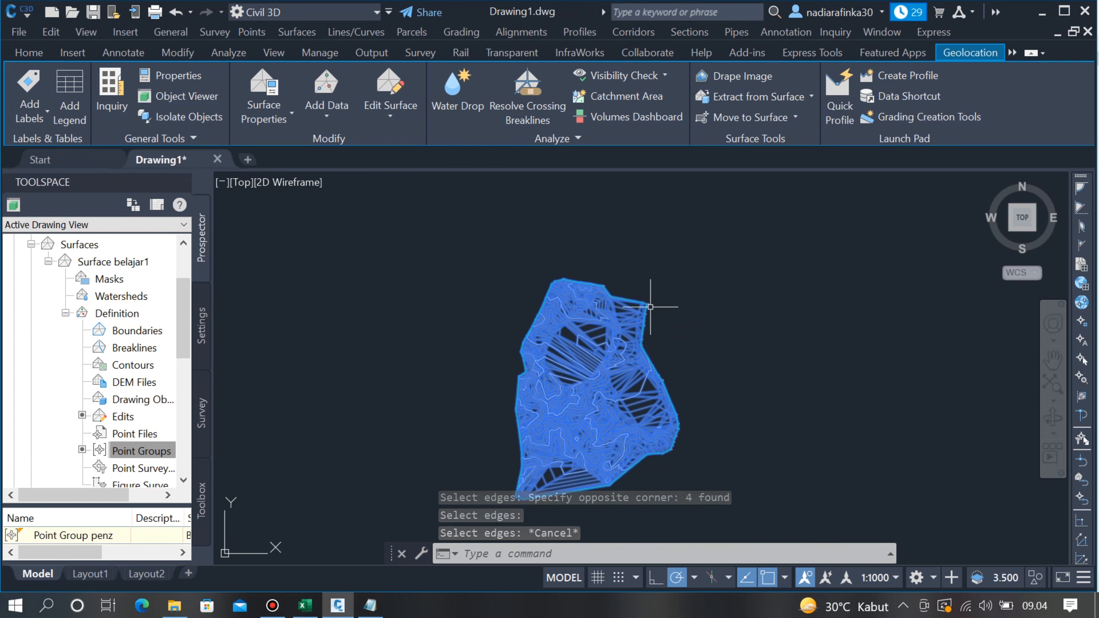
- Change the surface style of Surface belajar1 to Contours 2m and 10m (Background) in its surface properties
right_click(541, 227)
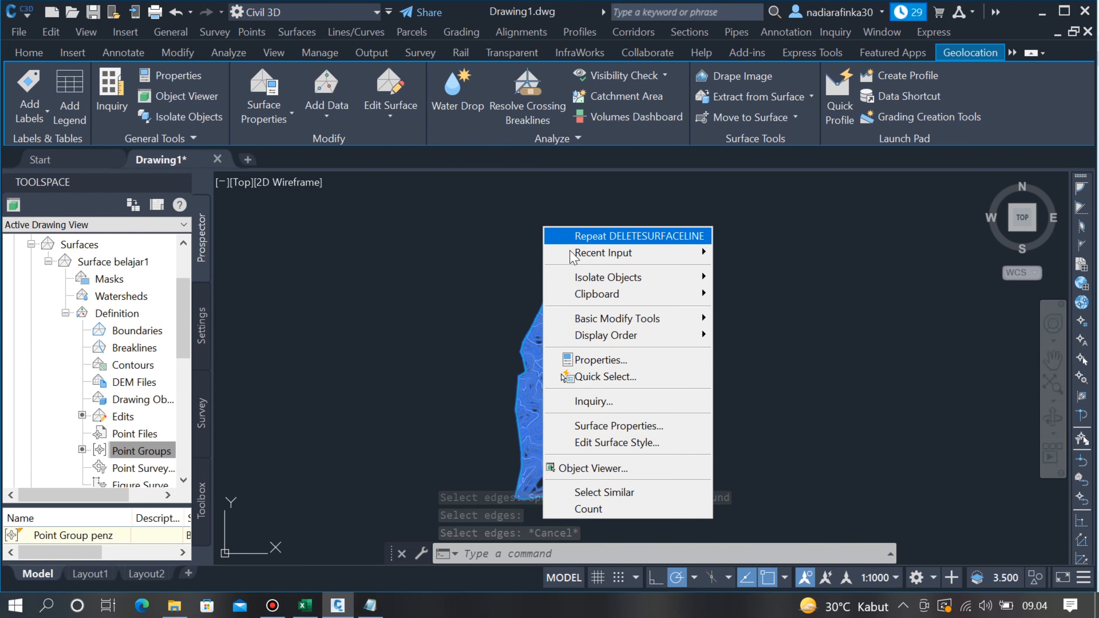
left_click(648, 427)
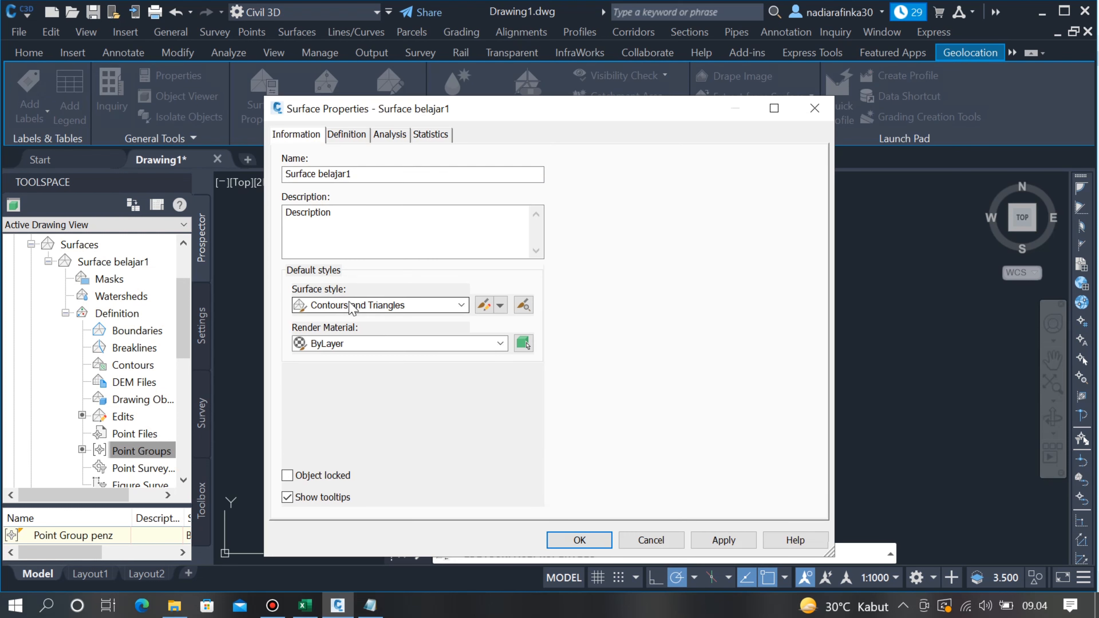
left_click(427, 299)
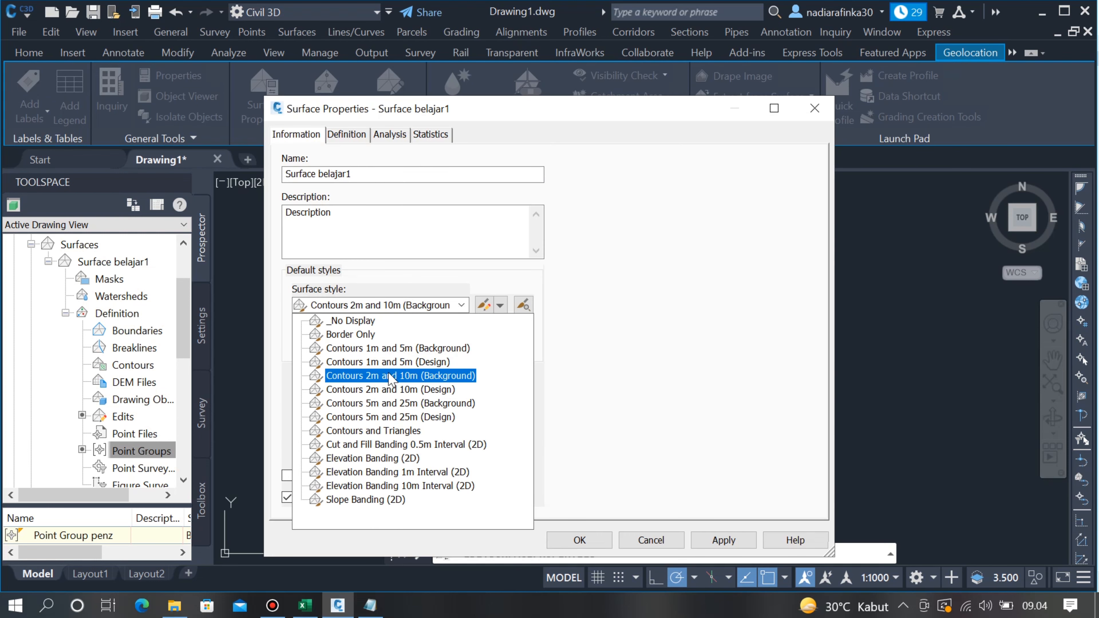
left_click(411, 376)
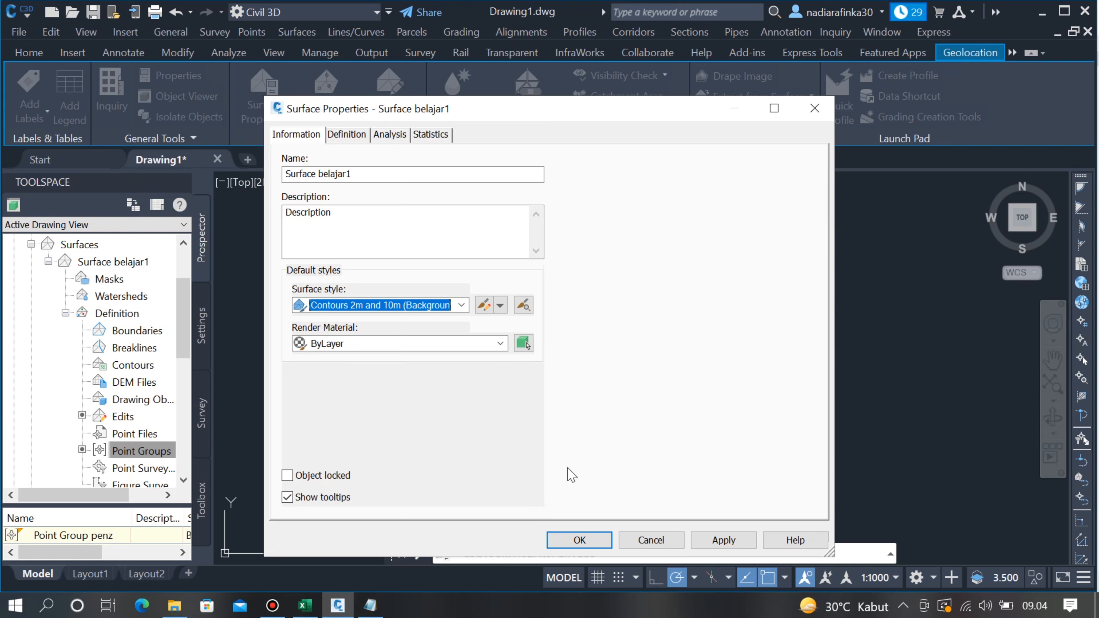
left_click(588, 540)
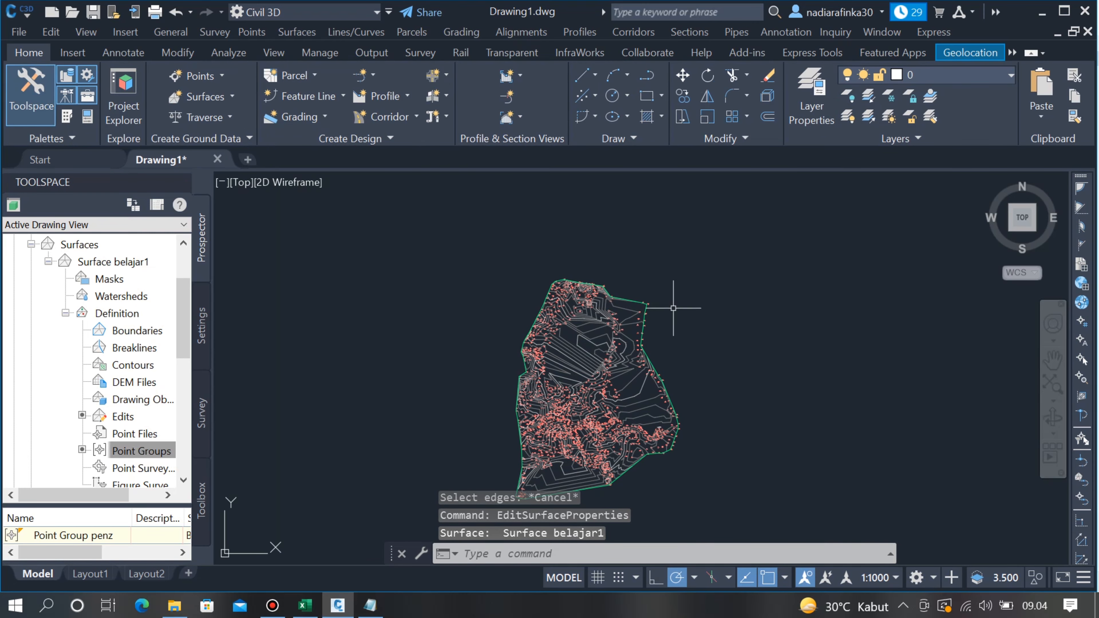
scroll(674, 308, "up", 5)
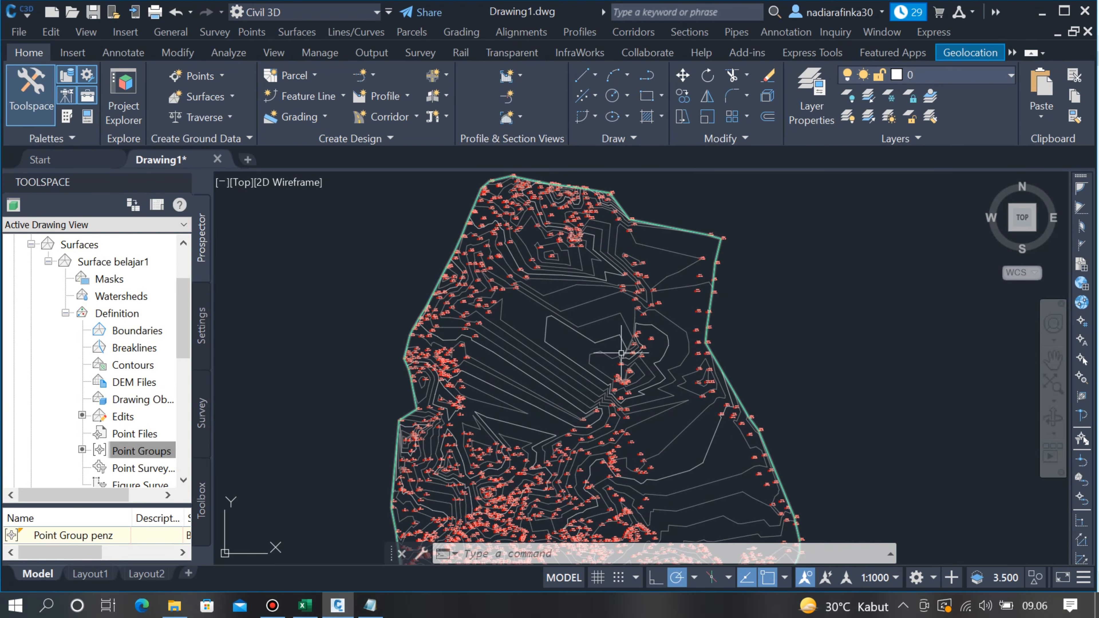
scroll(621, 353, "down", 5)
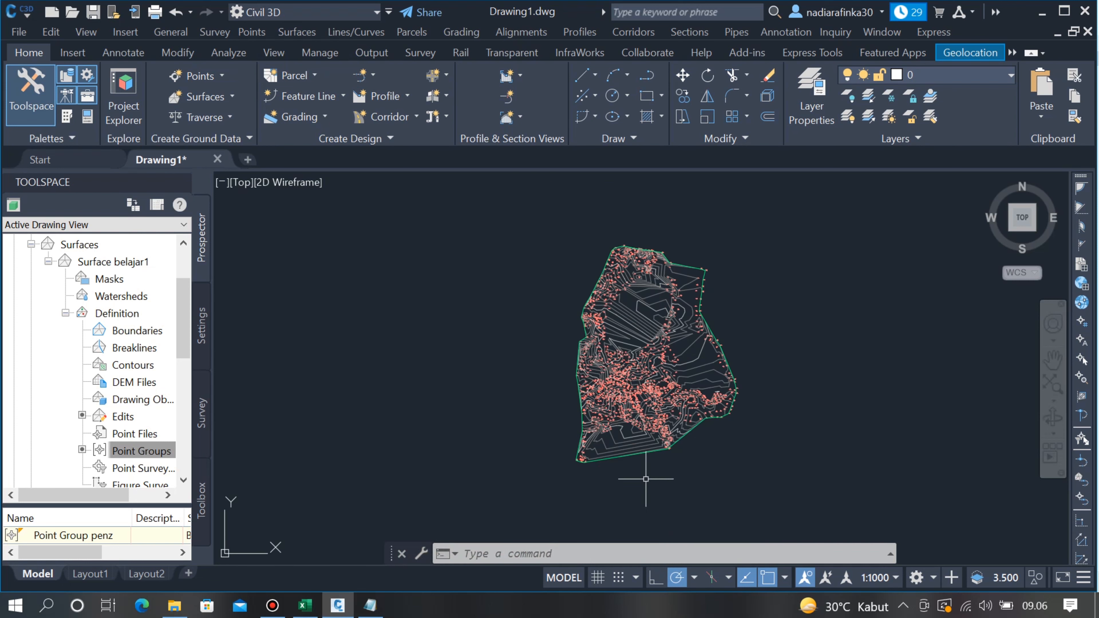
scroll(548, 285, "up", 5)
scroll(552, 404, "down", 5)
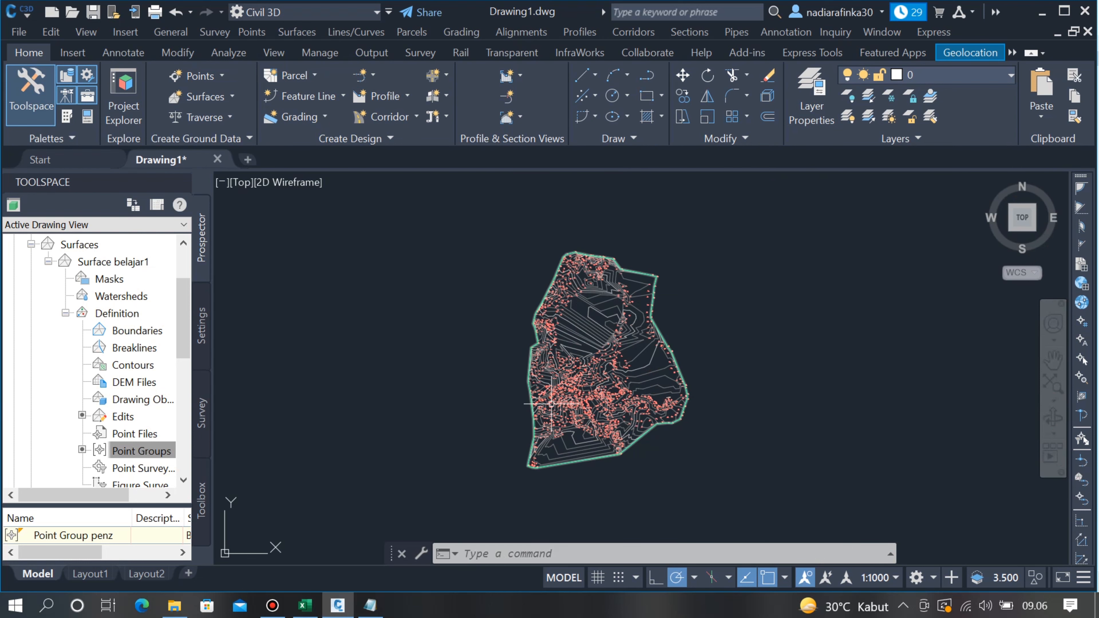
scroll(590, 312, "up", 3)
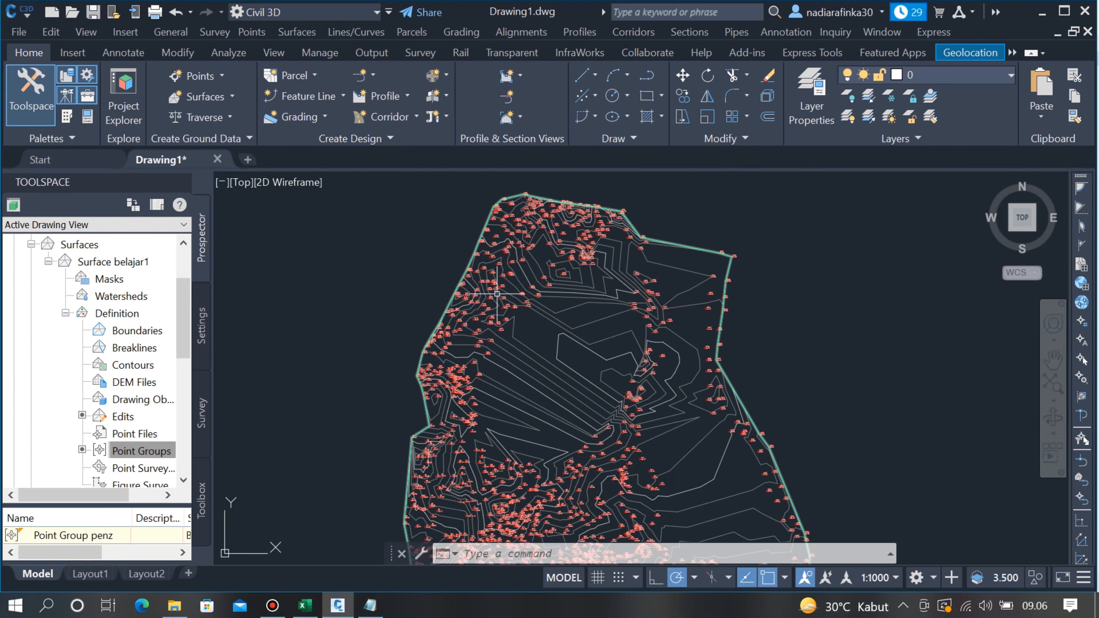
scroll(502, 298, "up", 5)
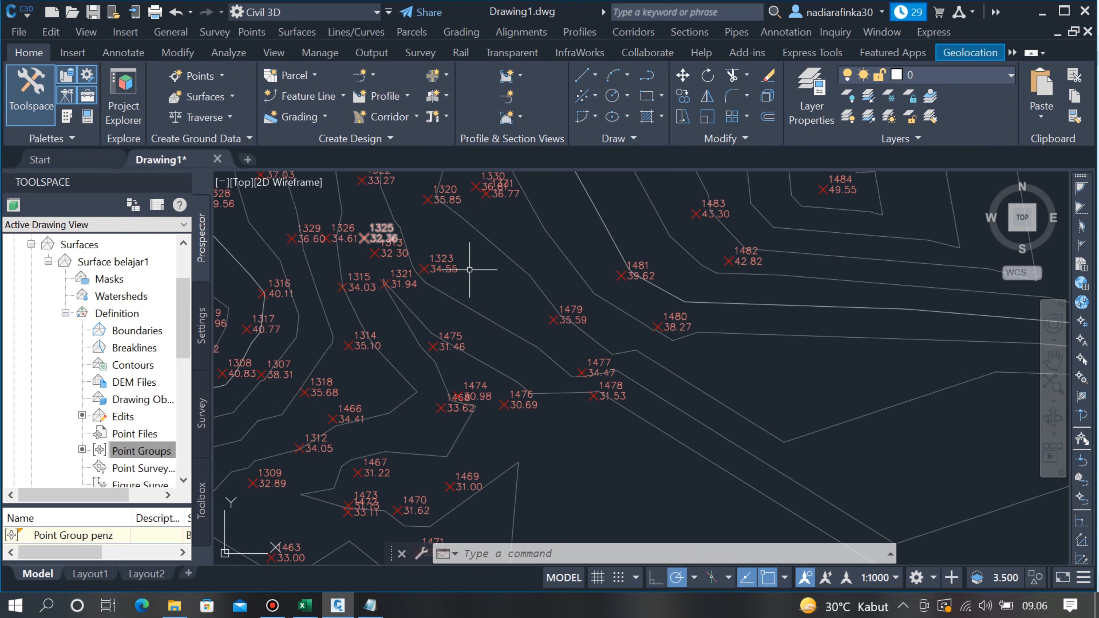
scroll(543, 346, "down", 4)
left_click(619, 371)
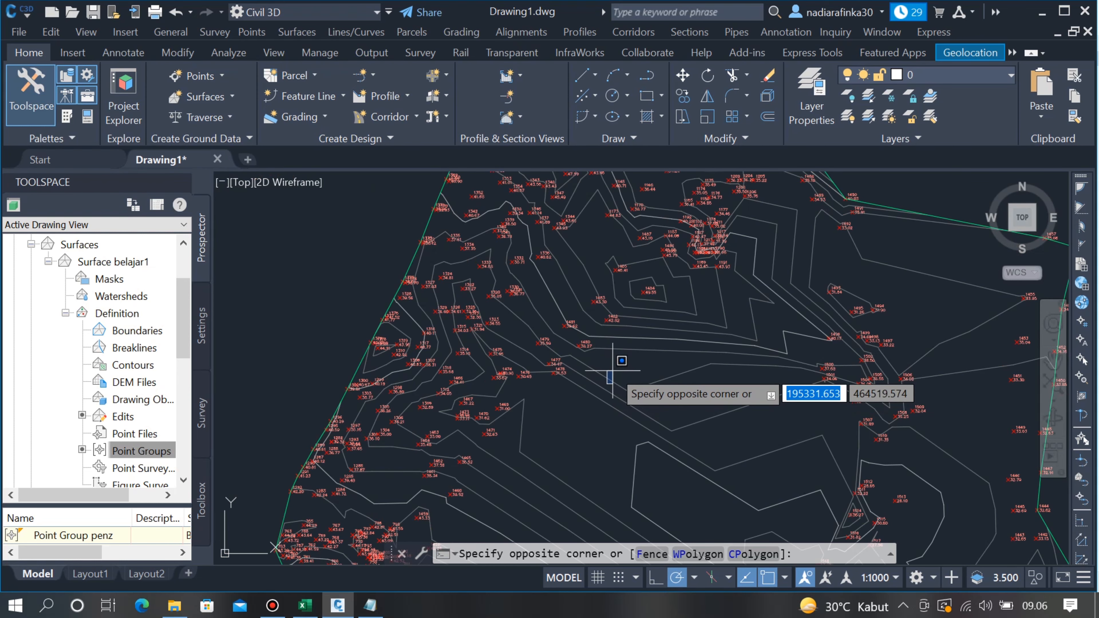
left_click(545, 385)
right_click(570, 414)
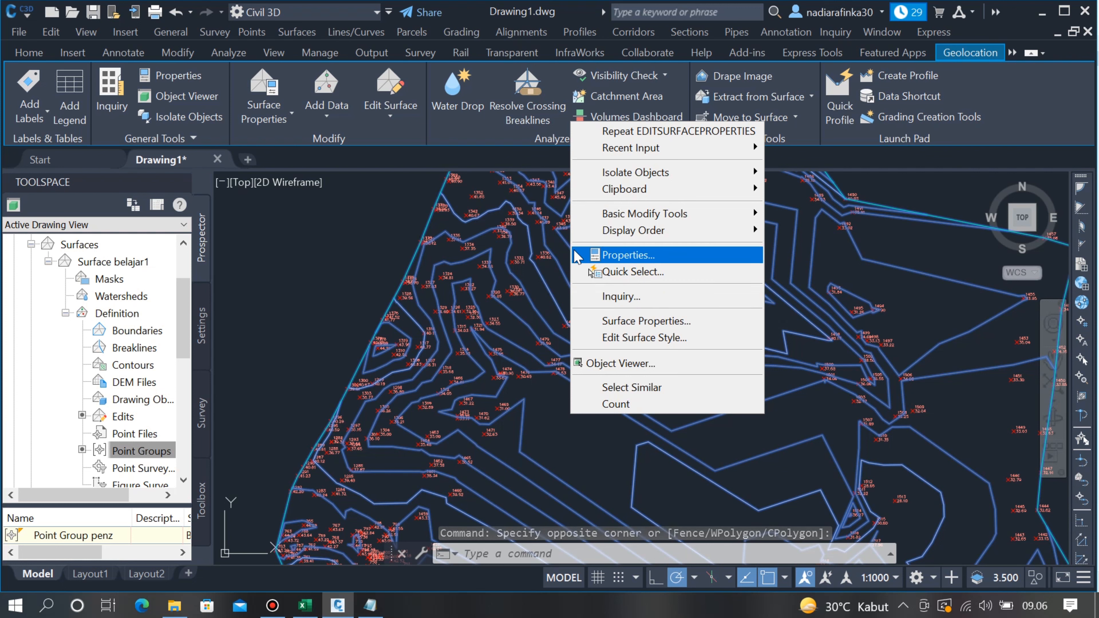
left_click(336, 277)
left_click(326, 260)
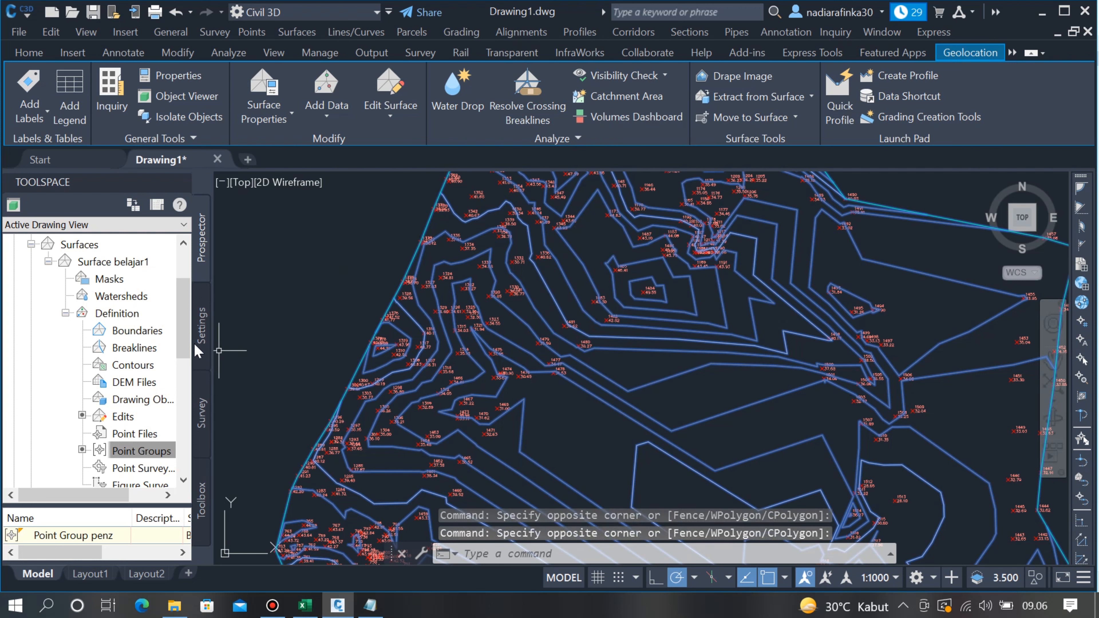
- Set both the point style and the point label style of Point Group penz to <none> in its point group properties
scroll(133, 293, "up", 2)
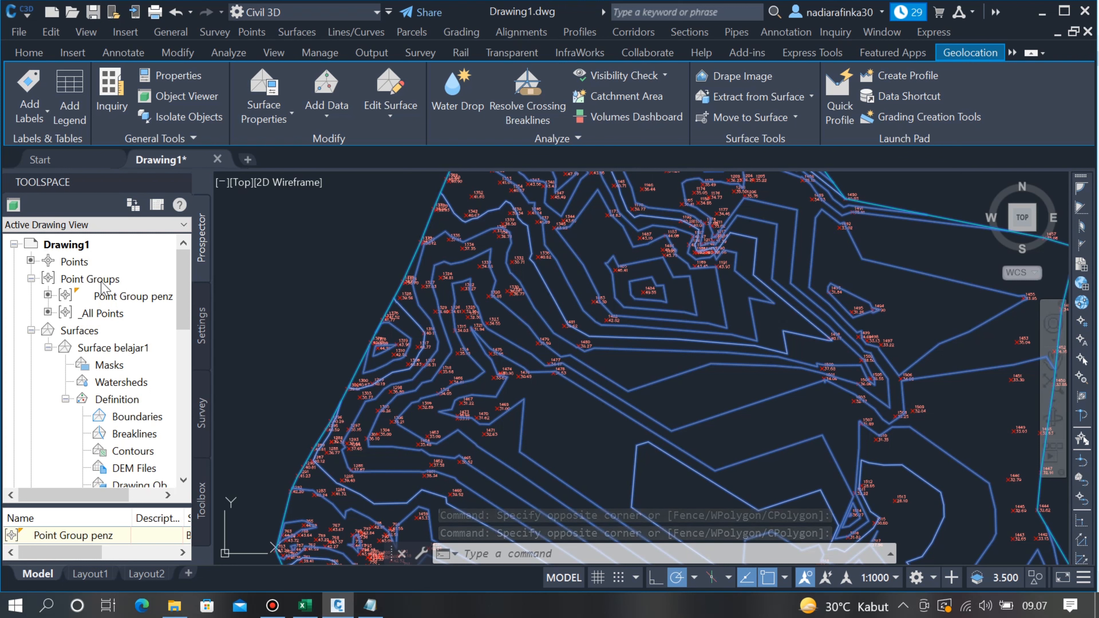
left_click(112, 296)
right_click(114, 297)
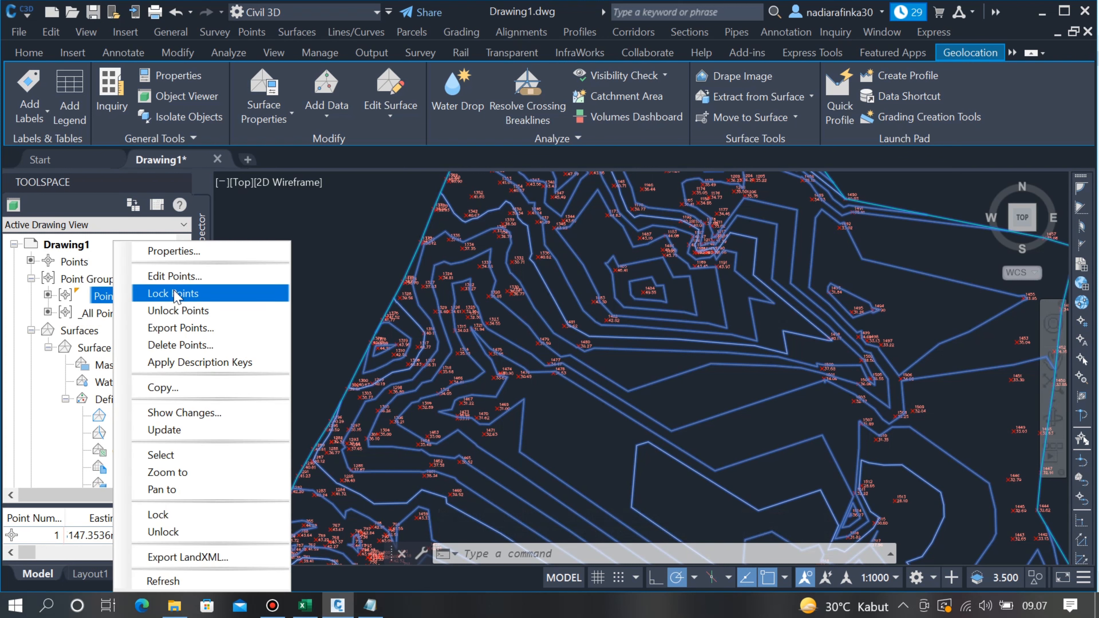
left_click(173, 251)
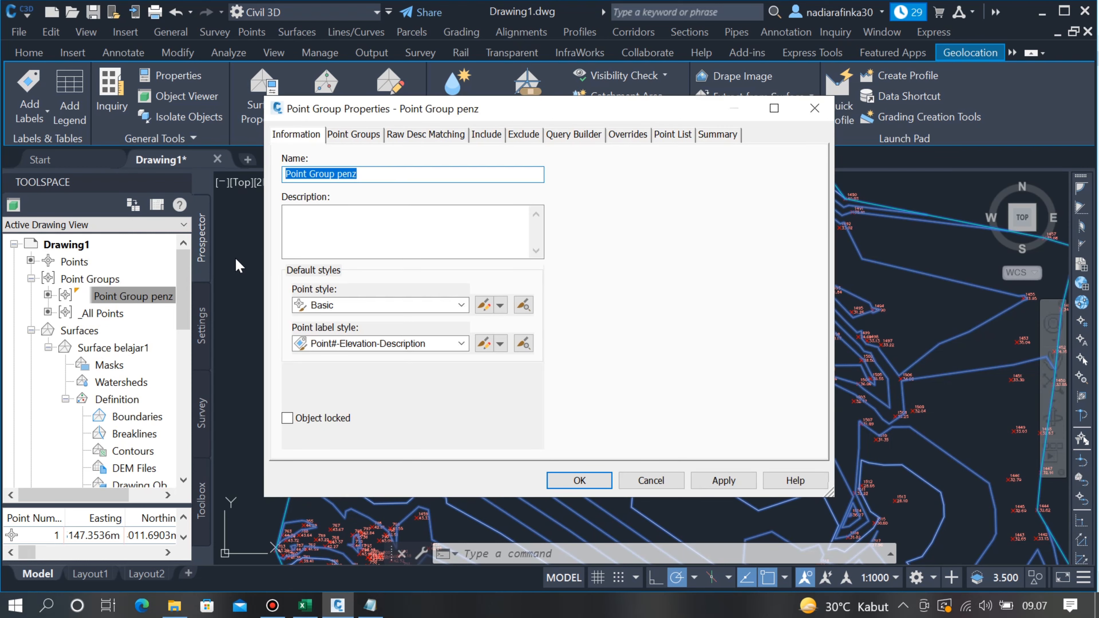
left_click(381, 208)
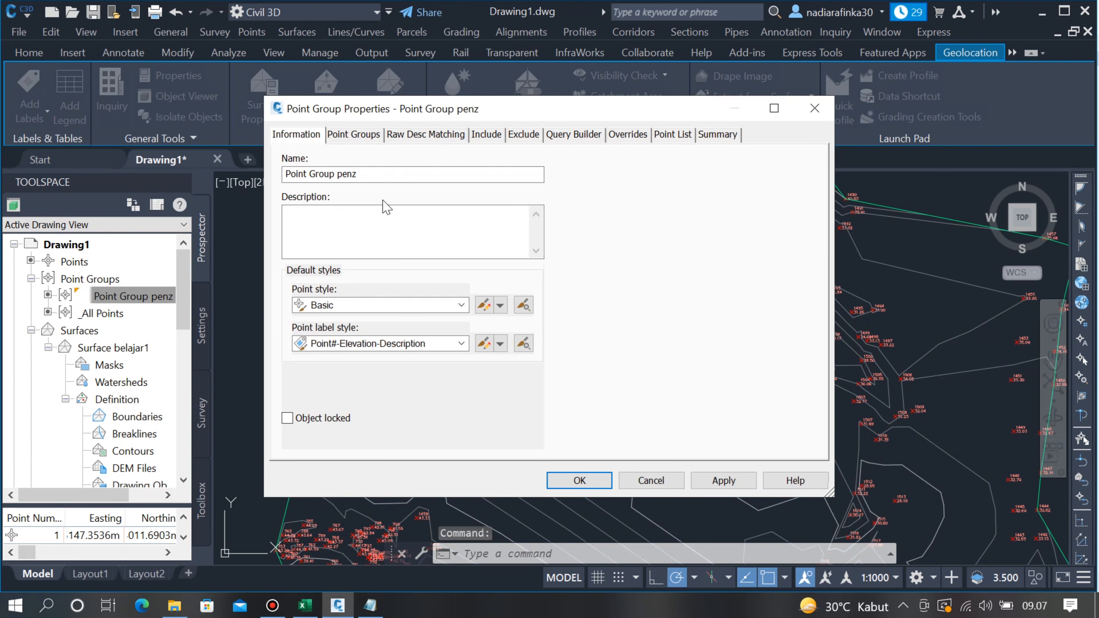
left_click(462, 305)
scroll(320, 329, "up", 1)
left_click(322, 318)
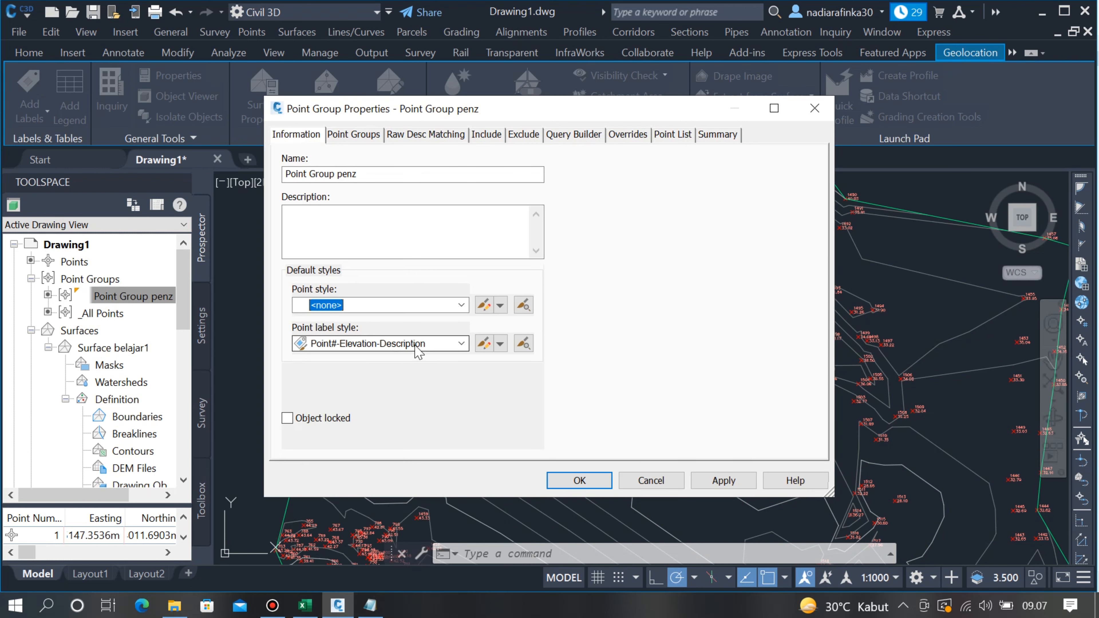
left_click(457, 342)
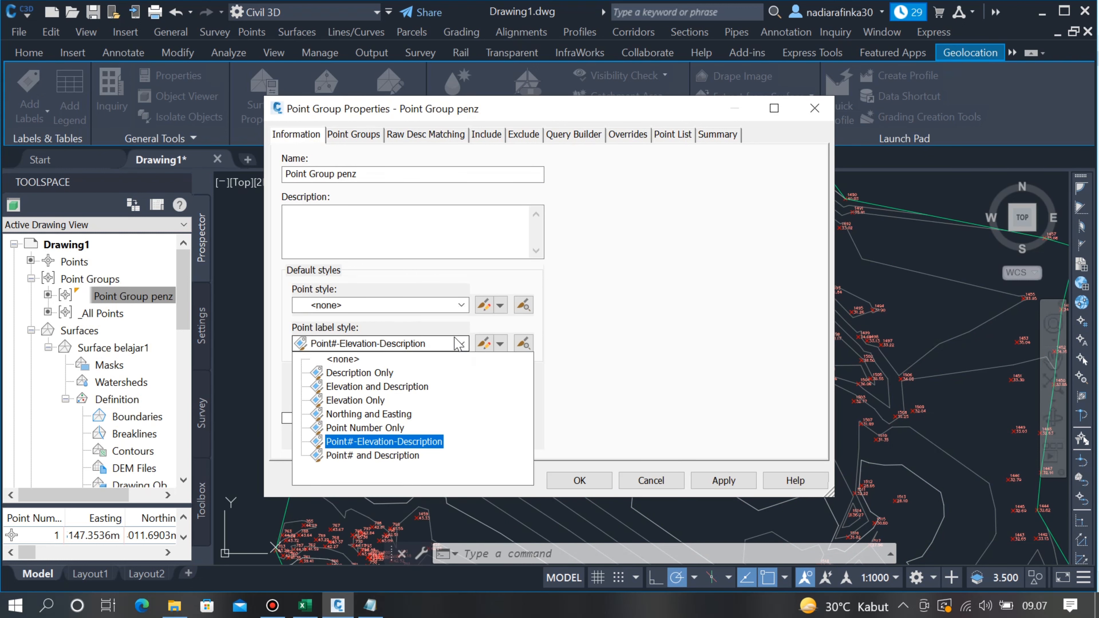
left_click(357, 360)
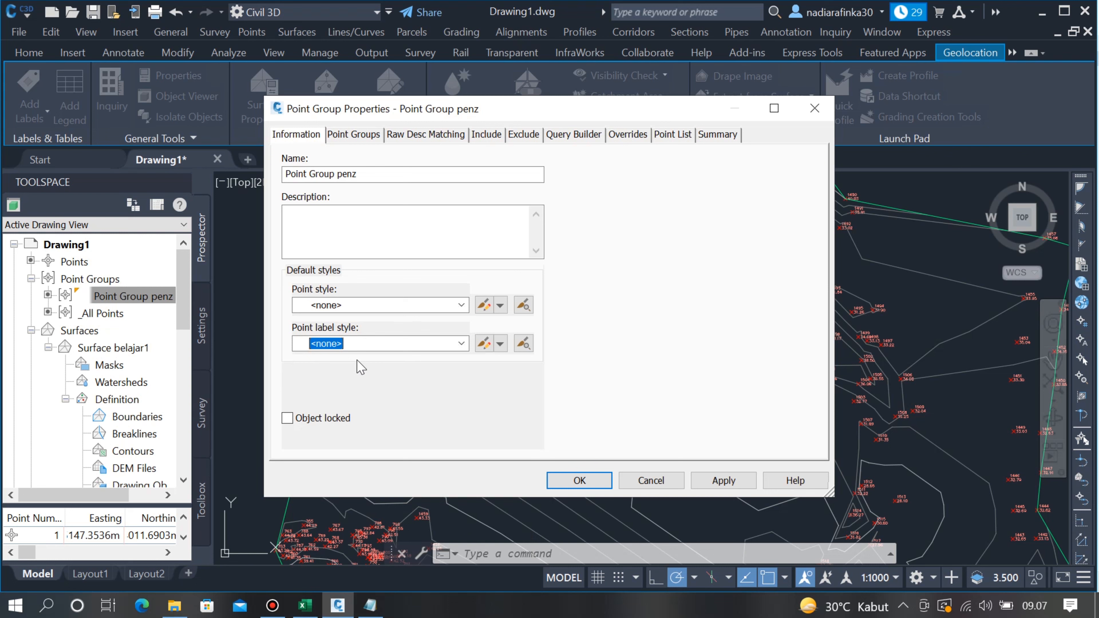
left_click(580, 480)
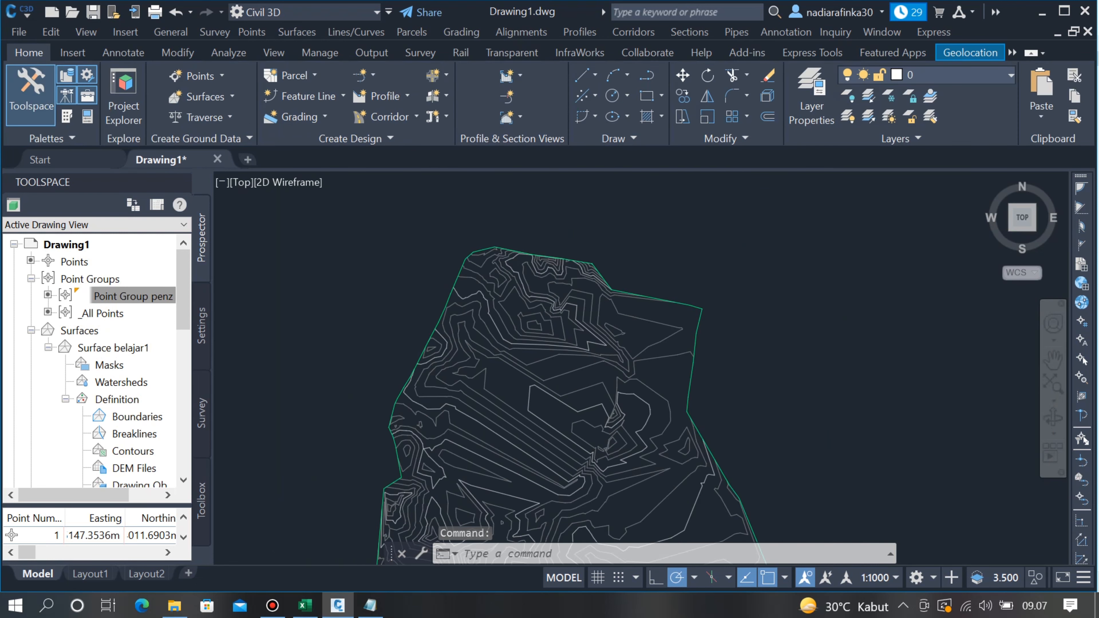
- Draw a rectangle over the dense contours in the southwestern part of the surface, entirely inside its border
scroll(541, 424, "down", 4)
scroll(468, 445, "up", 8)
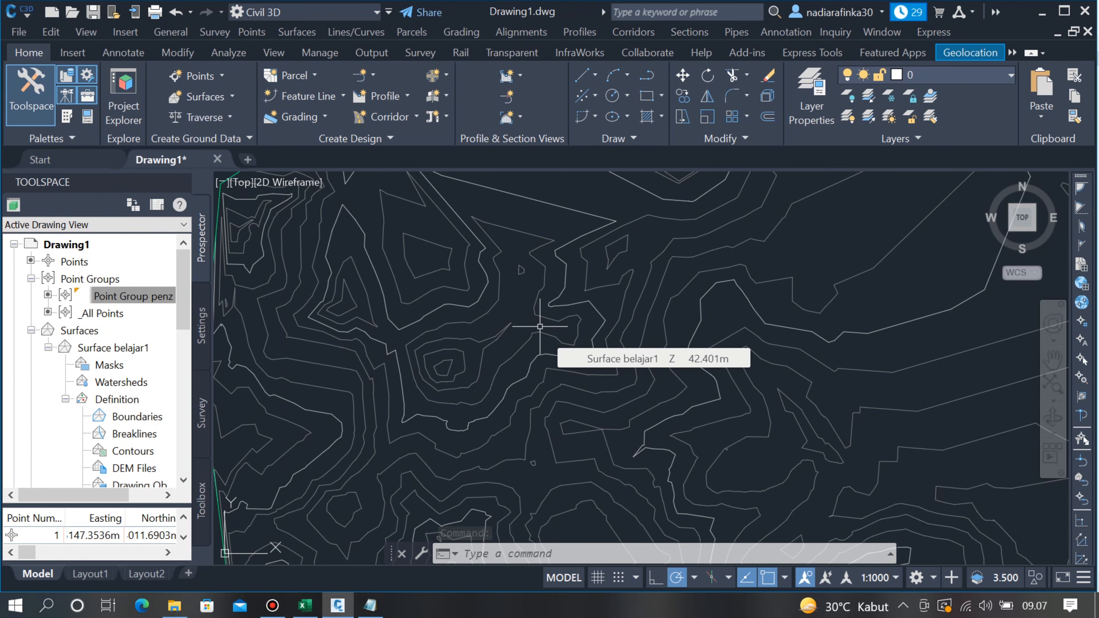
scroll(540, 327, "down", 6)
scroll(554, 408, "up", 7)
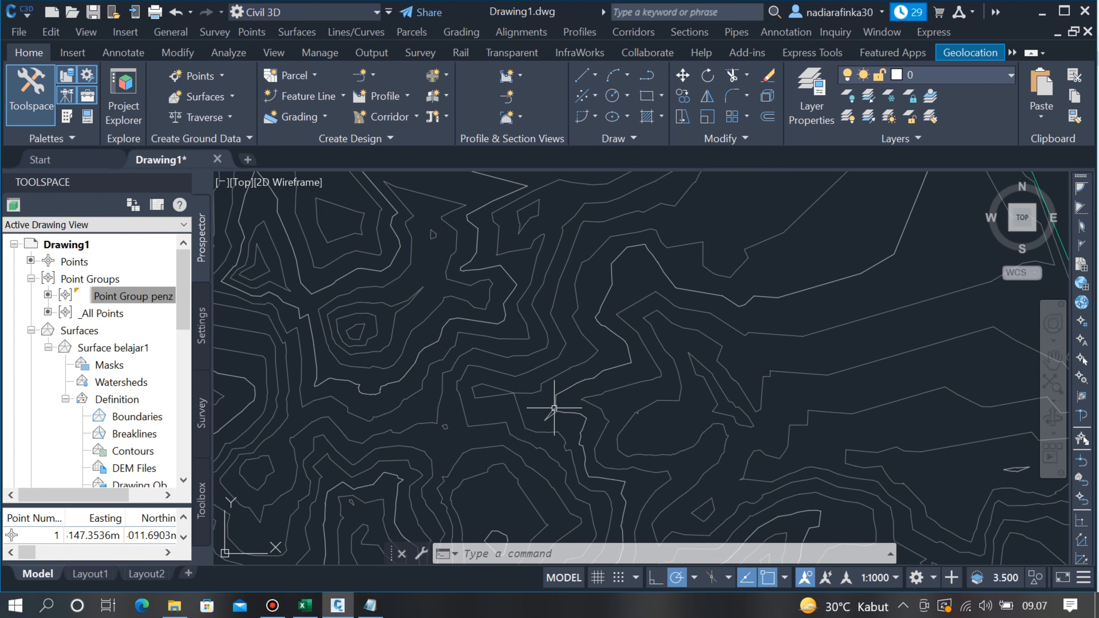
scroll(462, 354, "down", 6)
scroll(409, 351, "up", 4)
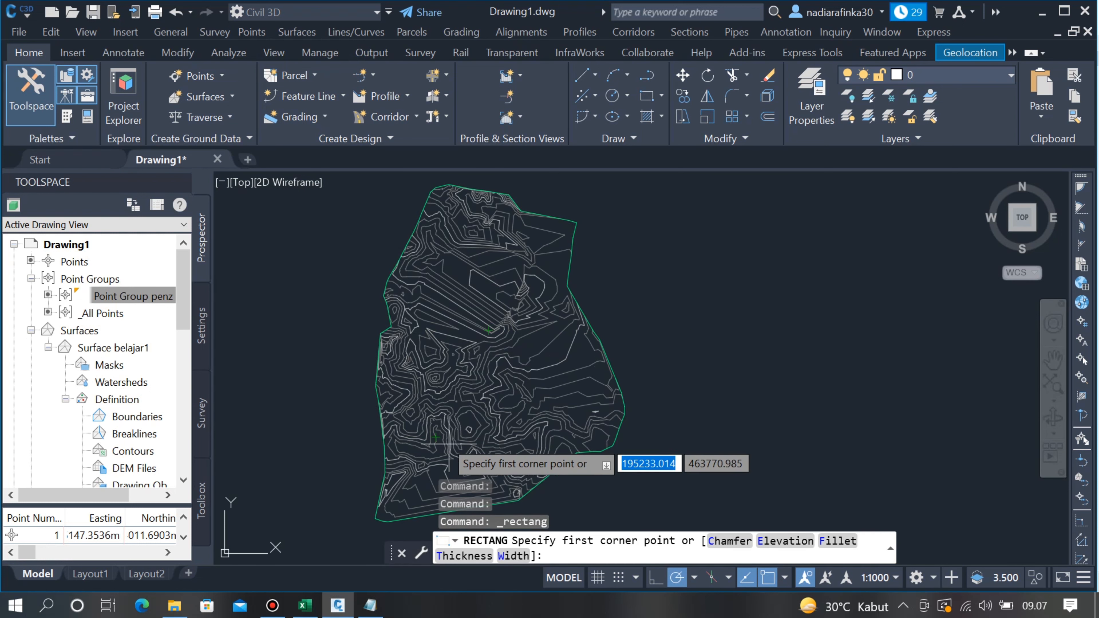
scroll(469, 450, "up", 4)
scroll(473, 435, "down", 2)
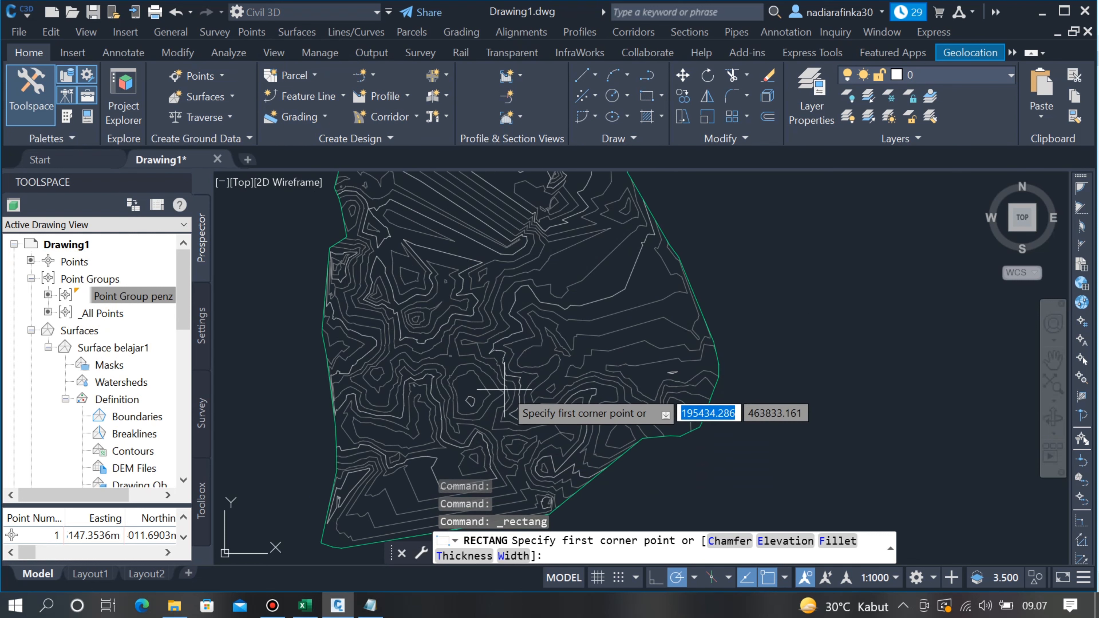
left_click(394, 300)
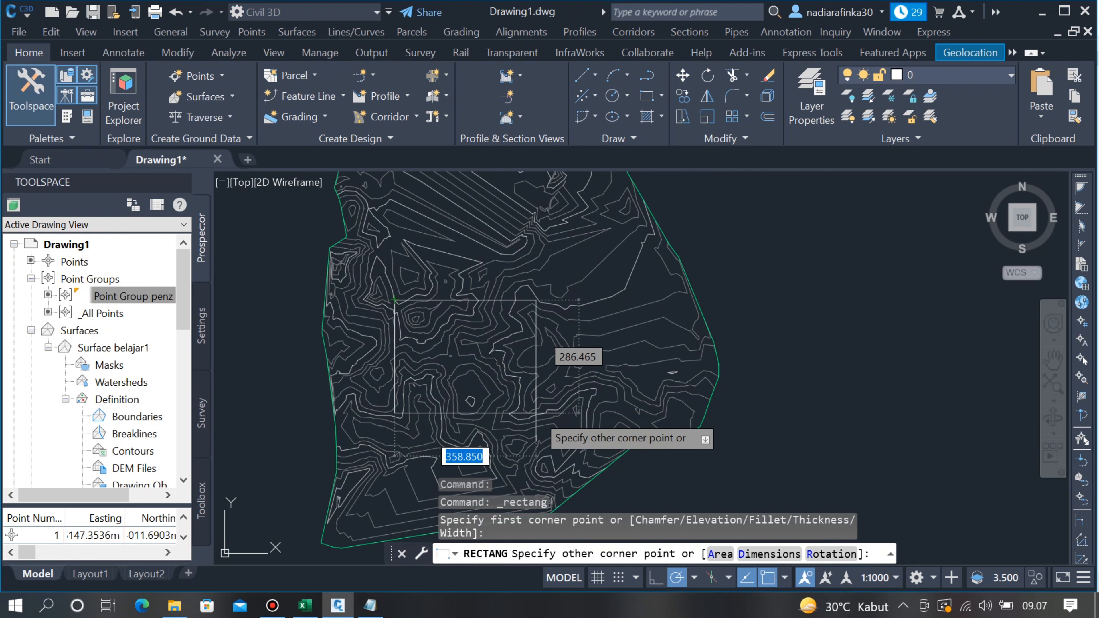
left_click(568, 437)
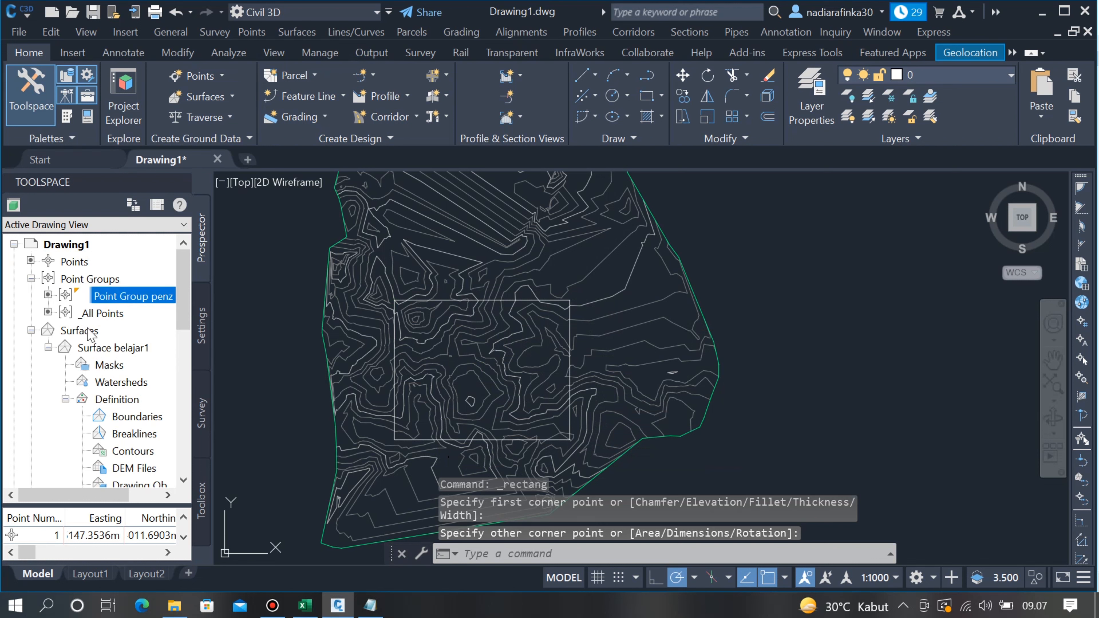
- Add the rectangle to Surface belajar1 as an Outer boundary named area surface, with non-destructive breakline and a 1.000m mid-ordinate distance
scroll(90, 335, "down", 2)
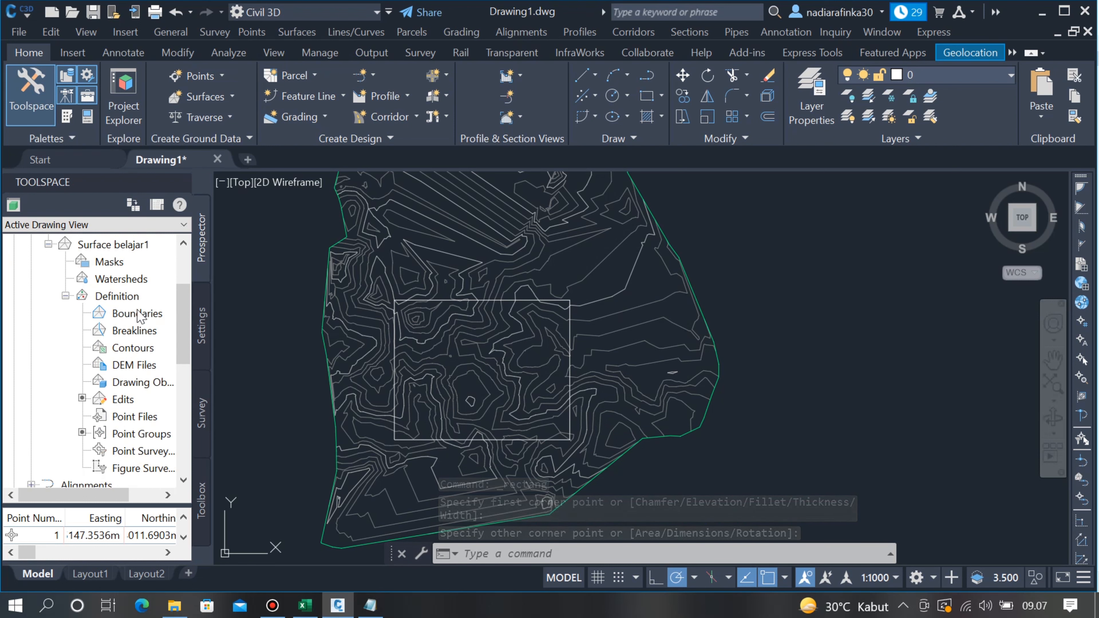
left_click(161, 318)
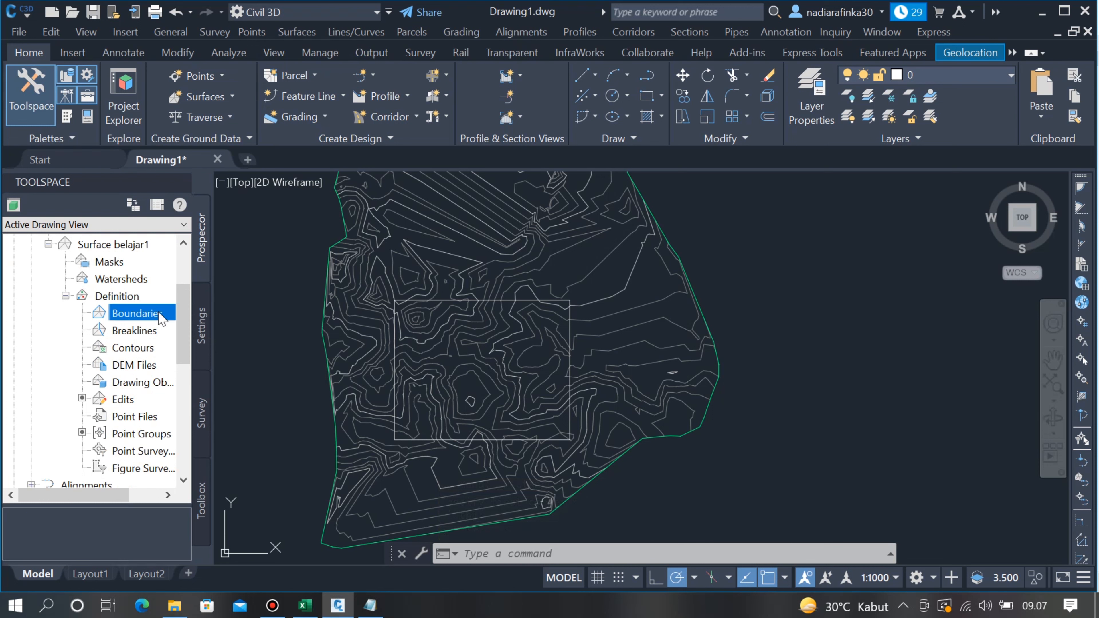
right_click(161, 319)
left_click(200, 323)
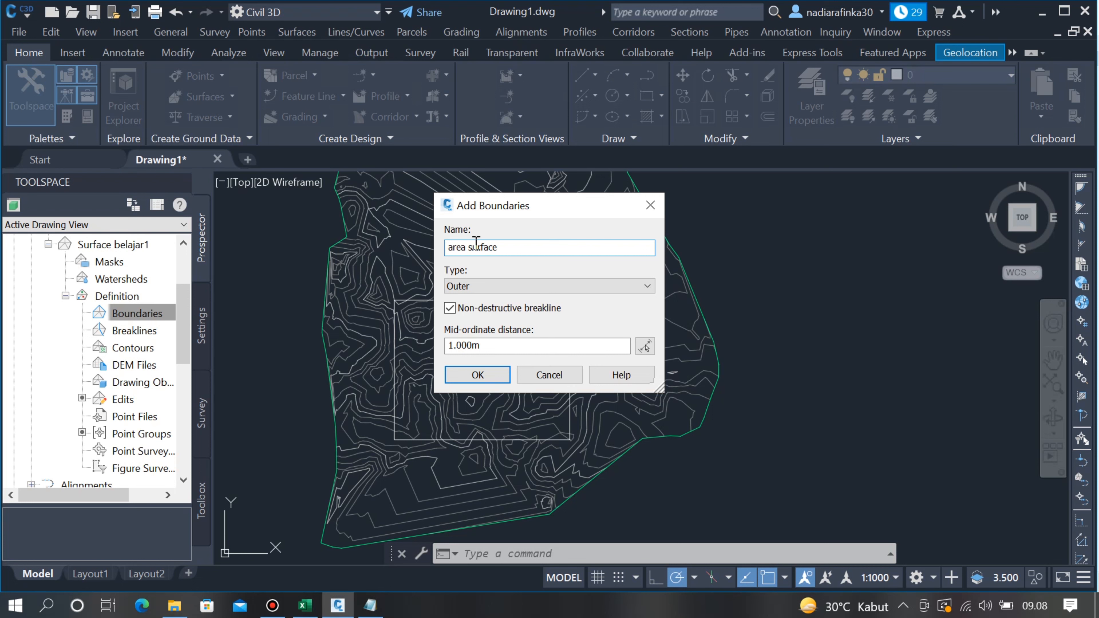
left_click(502, 375)
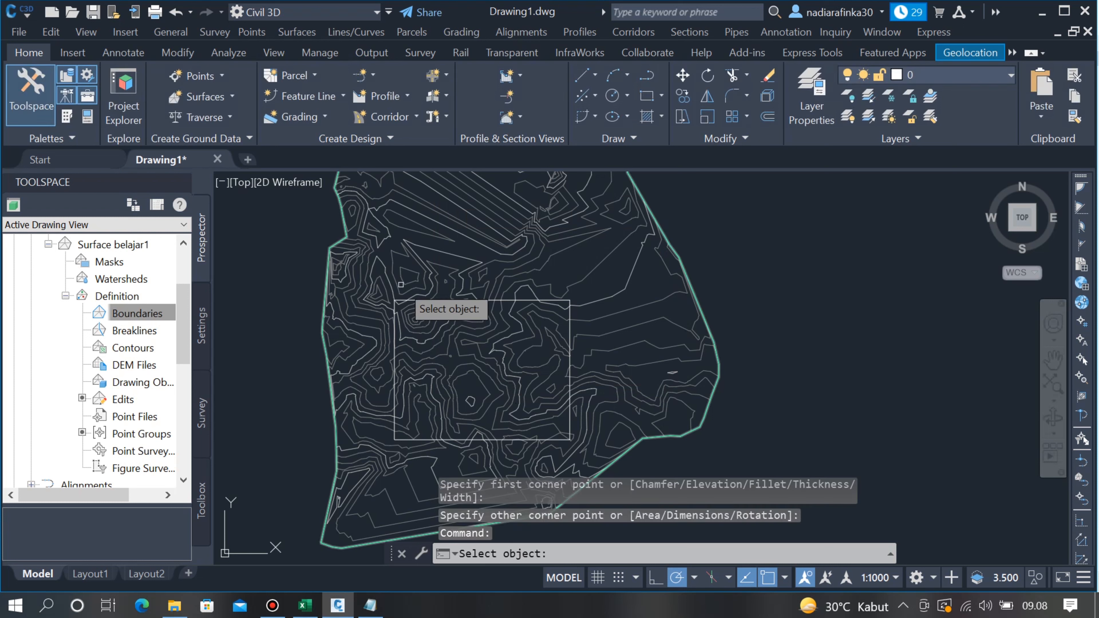
left_click(410, 303)
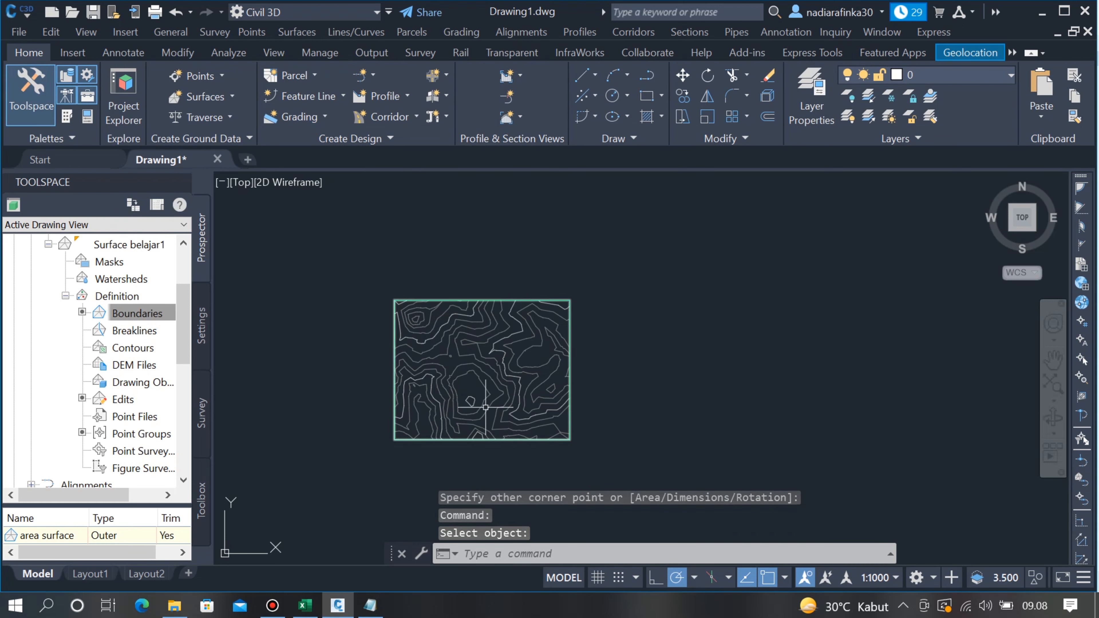
- Undo the area surface boundary and the rectangle that defines it
scroll(485, 407, "up", 5)
scroll(484, 373, "down", 3)
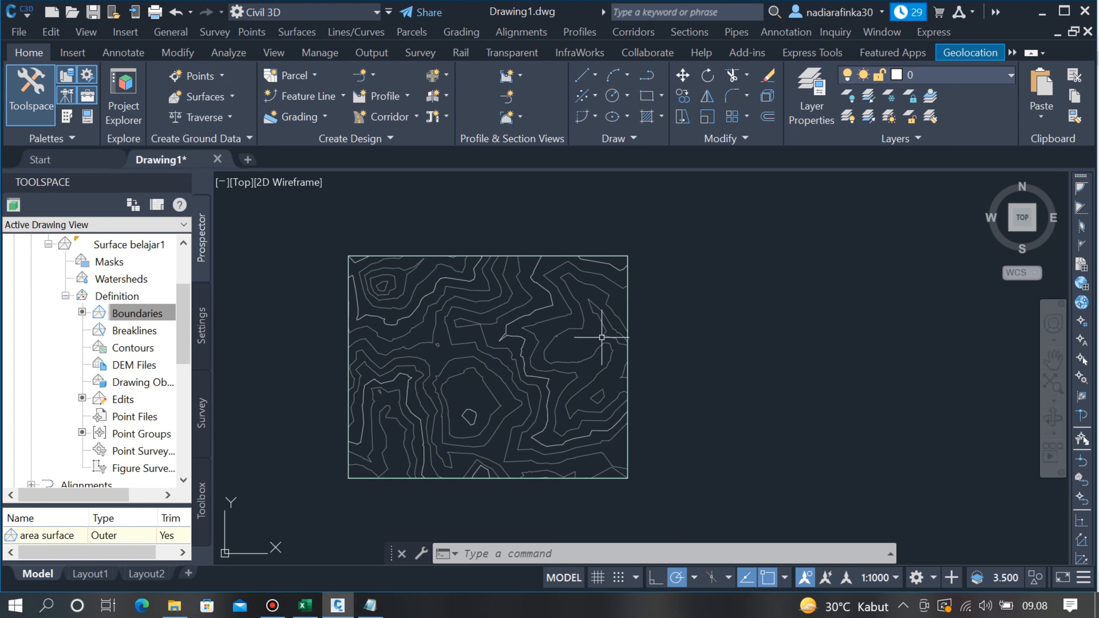
left_click(176, 14)
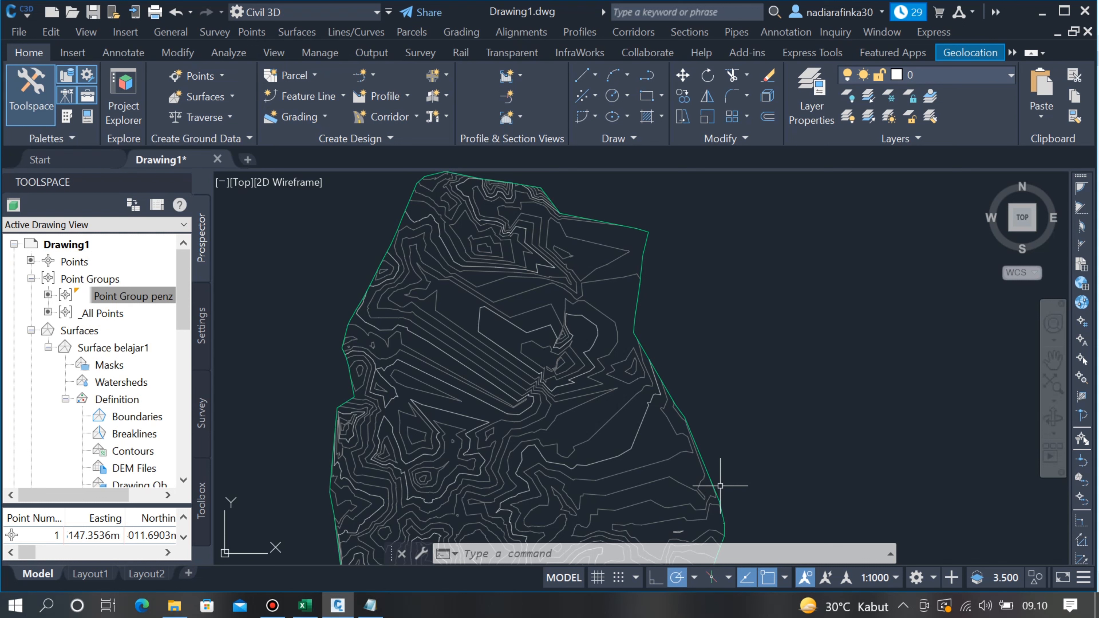
- Edit the surface style of Surface belajar1 and set Smooth Contours to True under Contour Smoothing
left_click(361, 303)
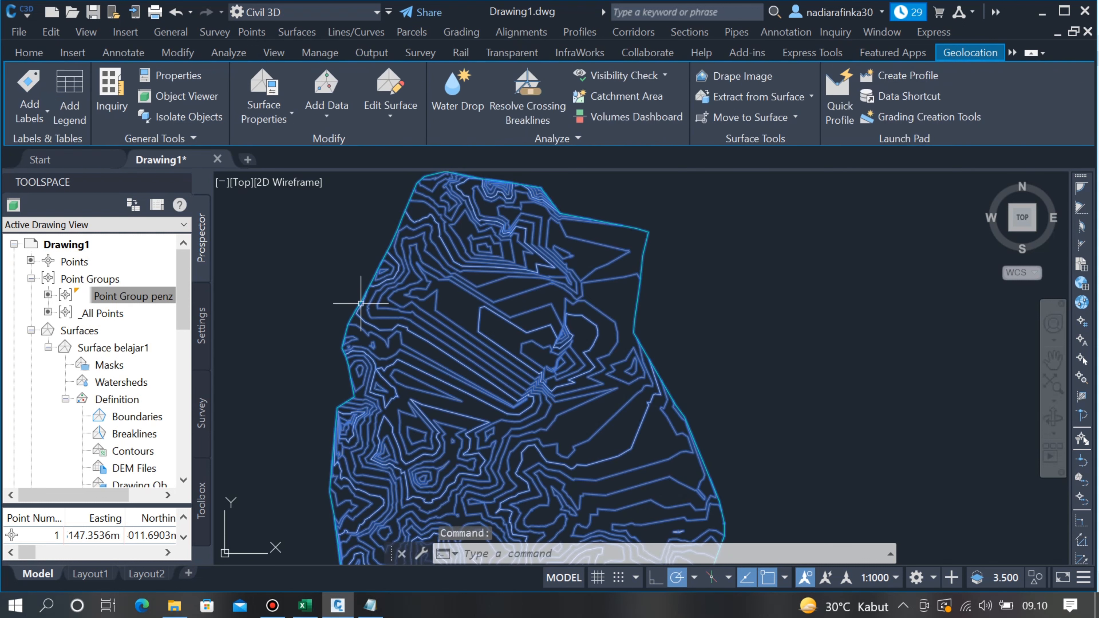
right_click(351, 248)
left_click(438, 459)
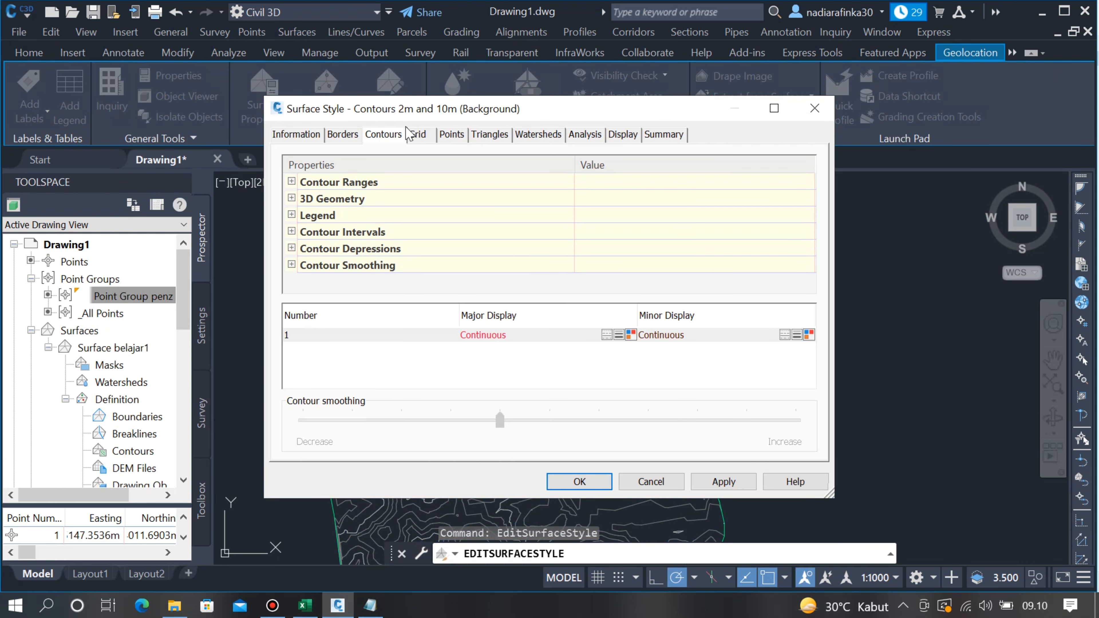
left_click(291, 265)
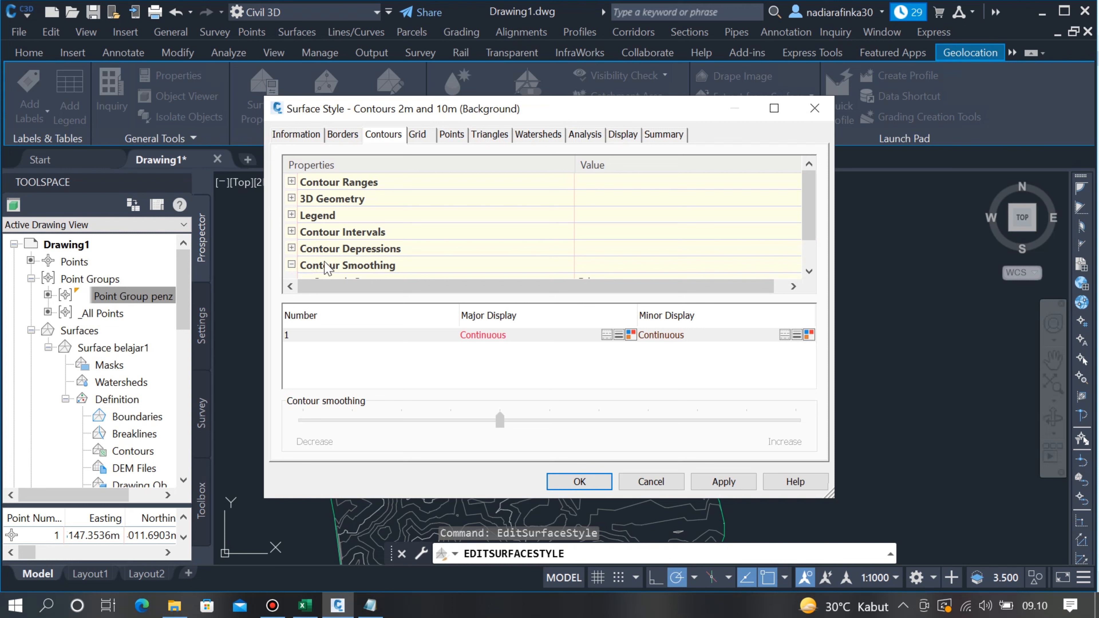
scroll(513, 255, "down", 1)
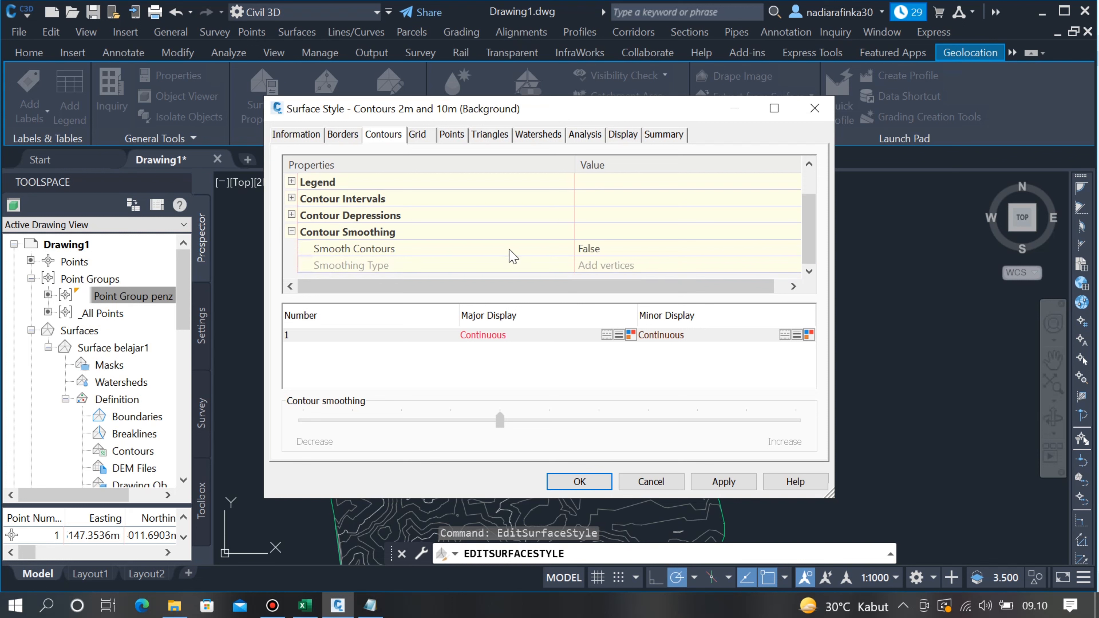
left_click(592, 251)
left_click(595, 252)
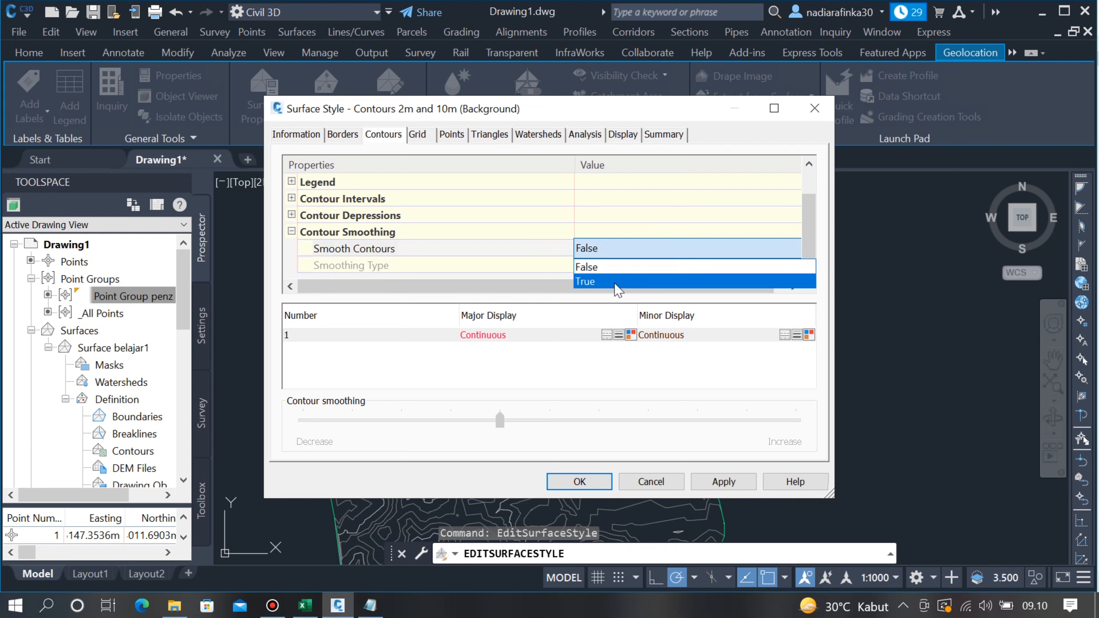
left_click(604, 281)
- Increase the contour smoothing amount to its maximum and apply the surface style changes
left_click_drag(502, 422, 809, 442)
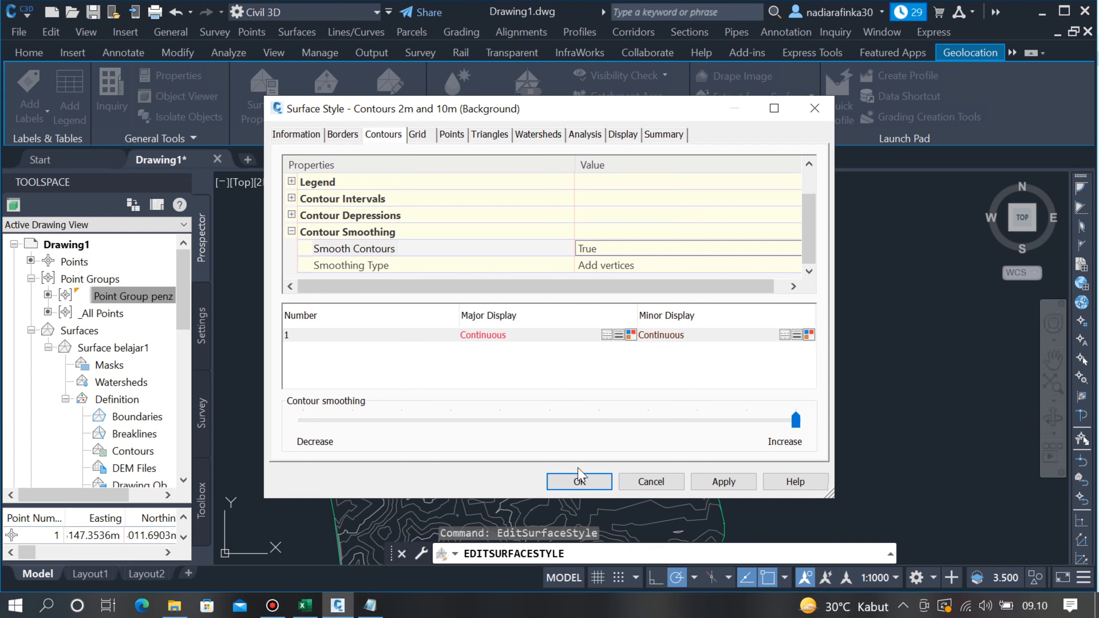
left_click(723, 482)
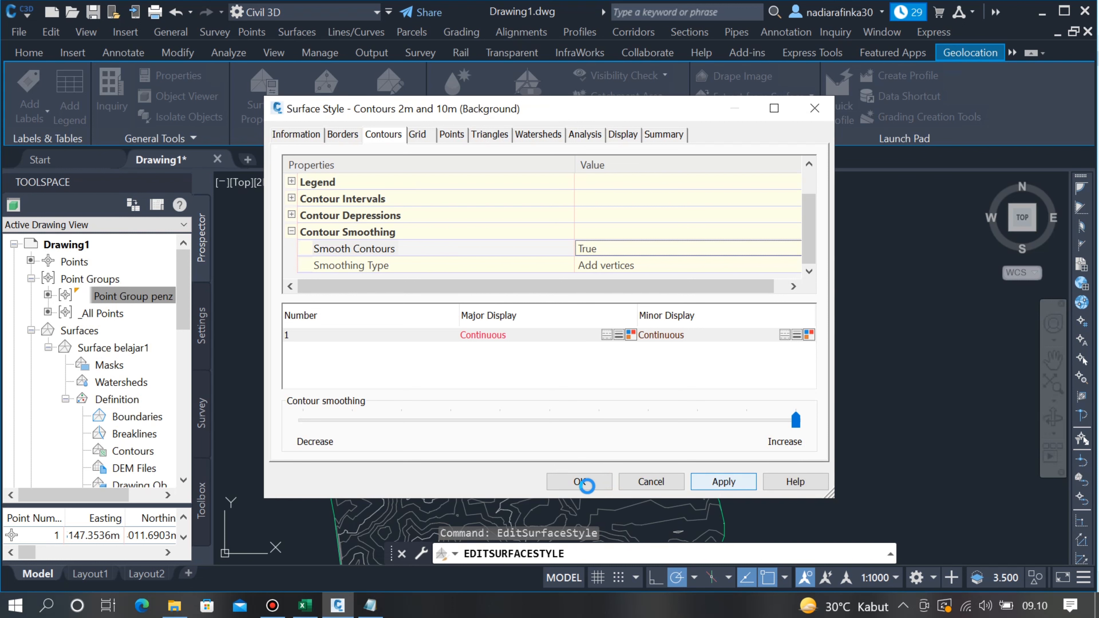
left_click(580, 482)
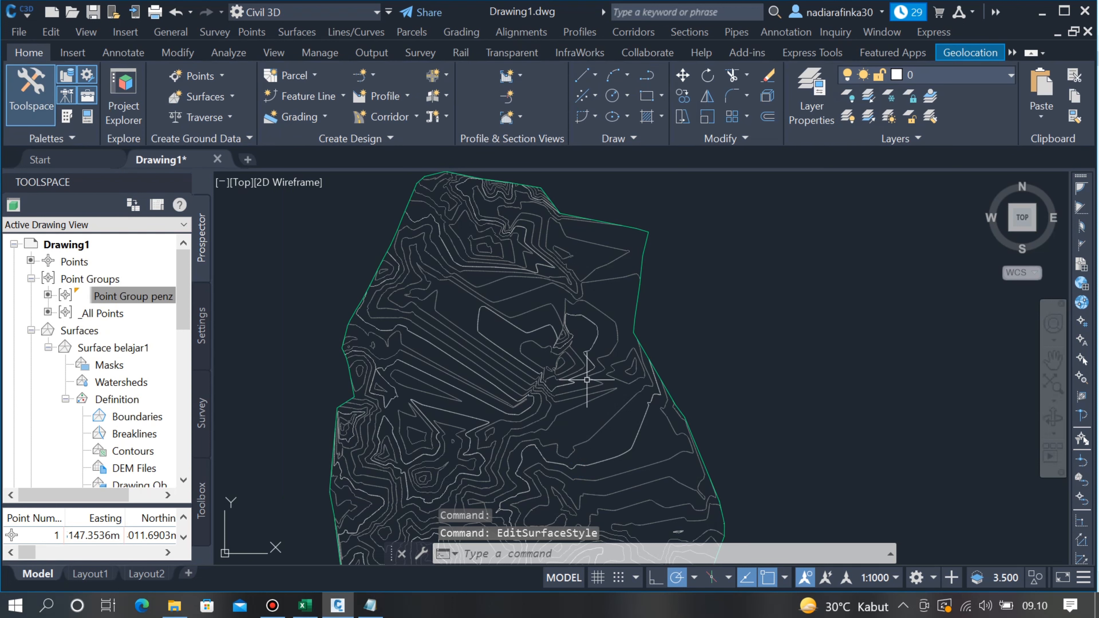
scroll(632, 259, "up", 10)
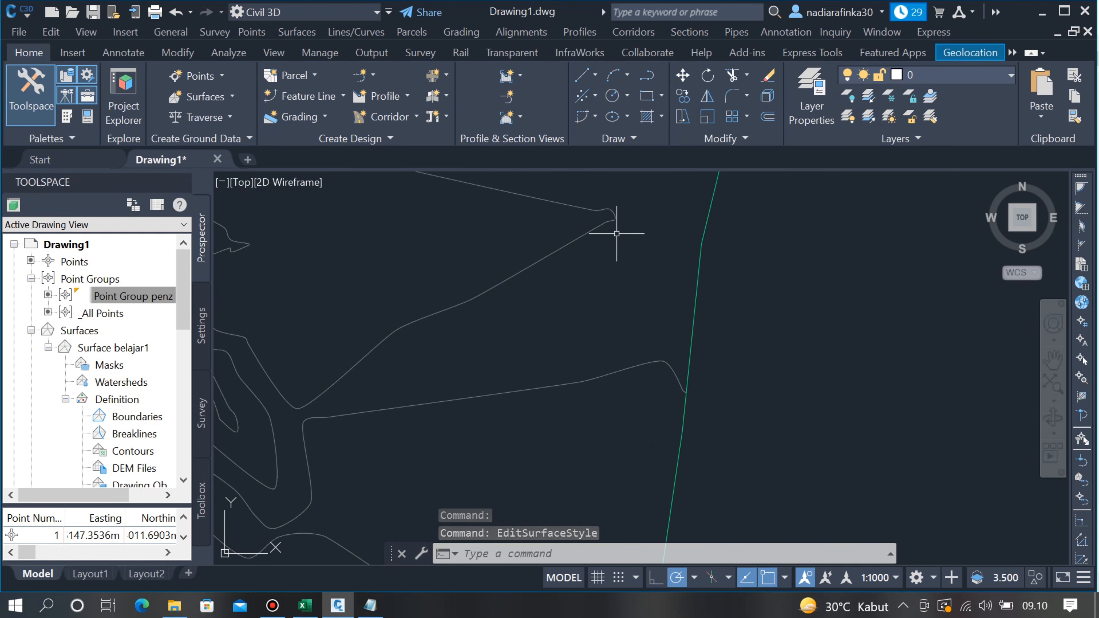
scroll(642, 210, "up", 4)
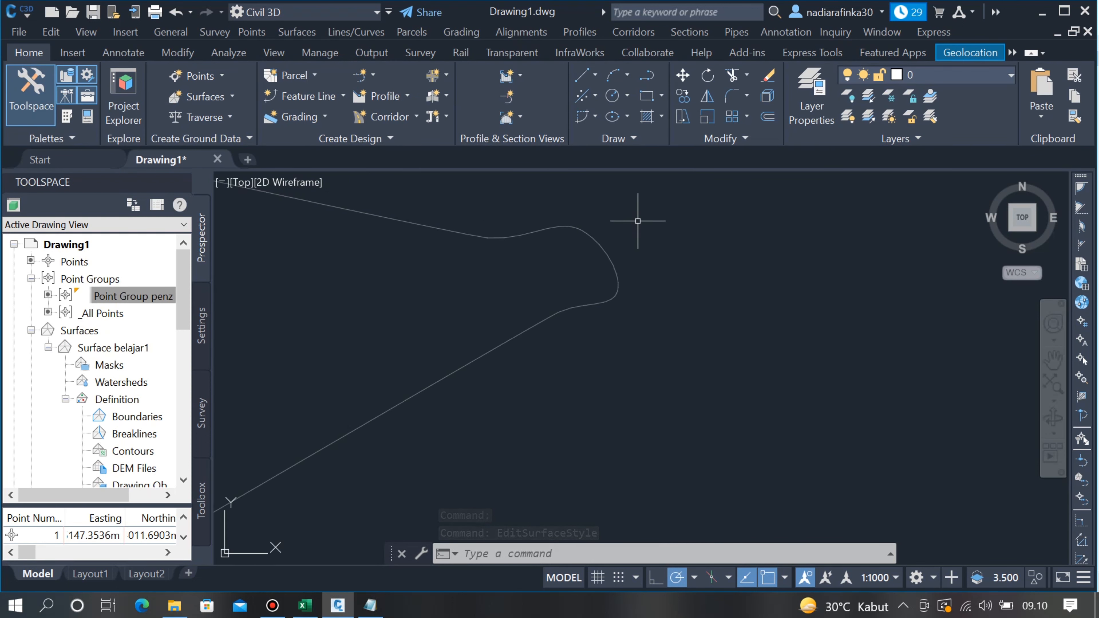
scroll(628, 234, "down", 14)
scroll(532, 344, "up", 7)
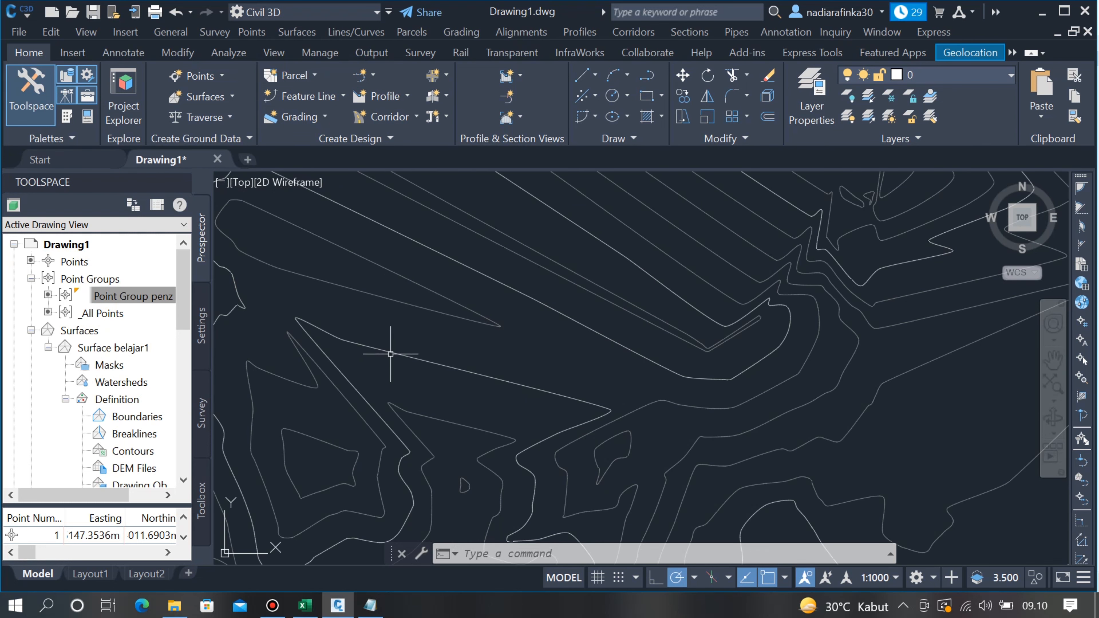
mouse_move(387, 353)
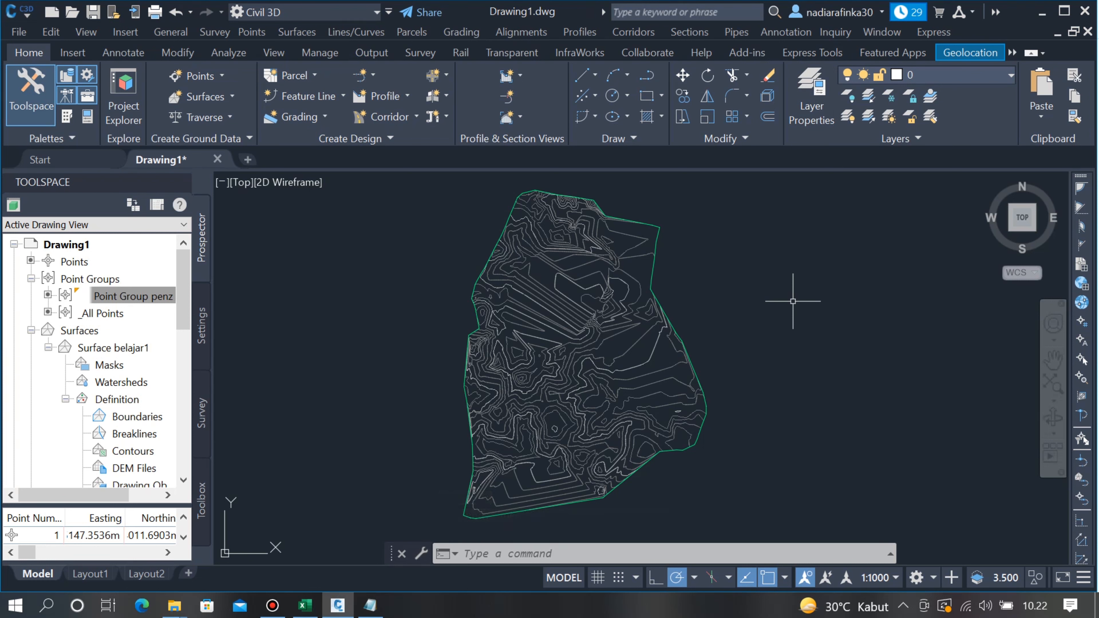
- Start adding surface labels to Surface belajar1 with the label type Spot Elevations on Grid
left_click(657, 226)
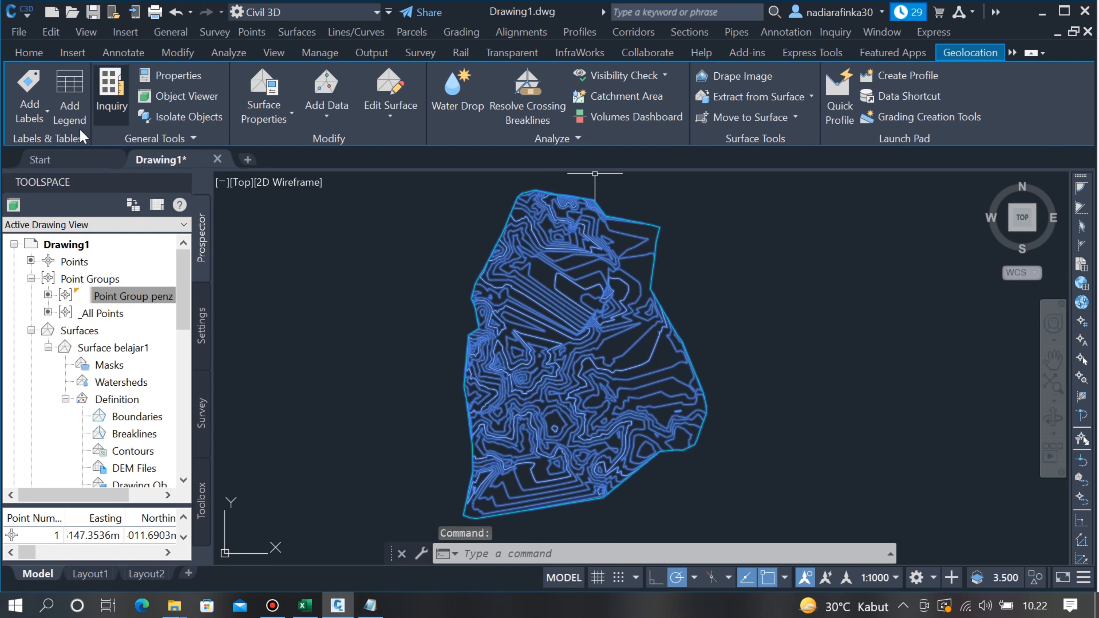
left_click(35, 89)
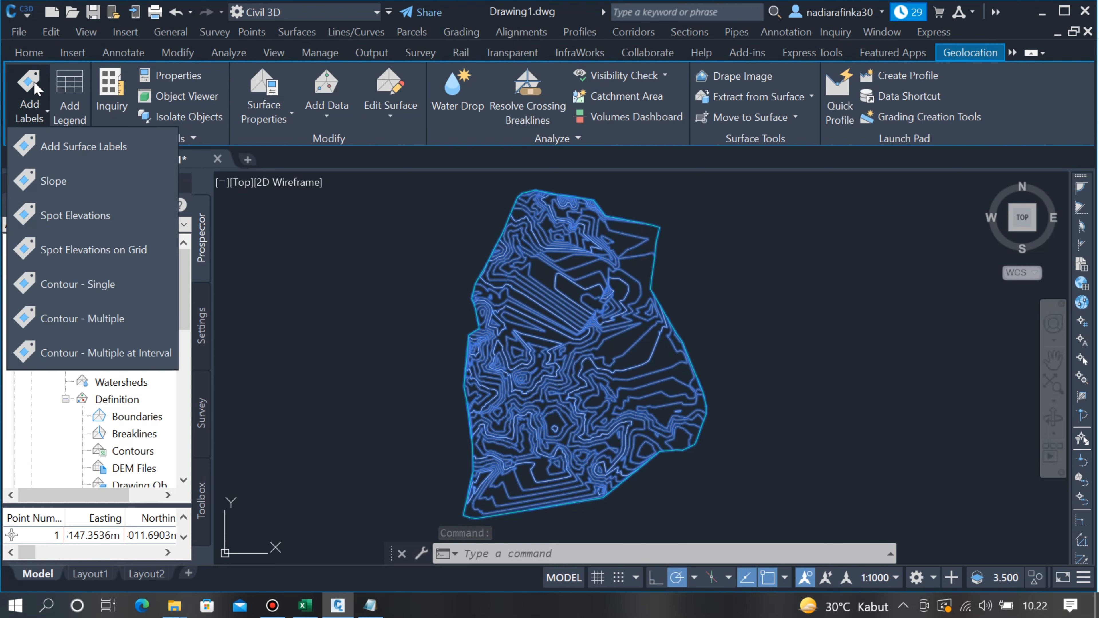
left_click(71, 157)
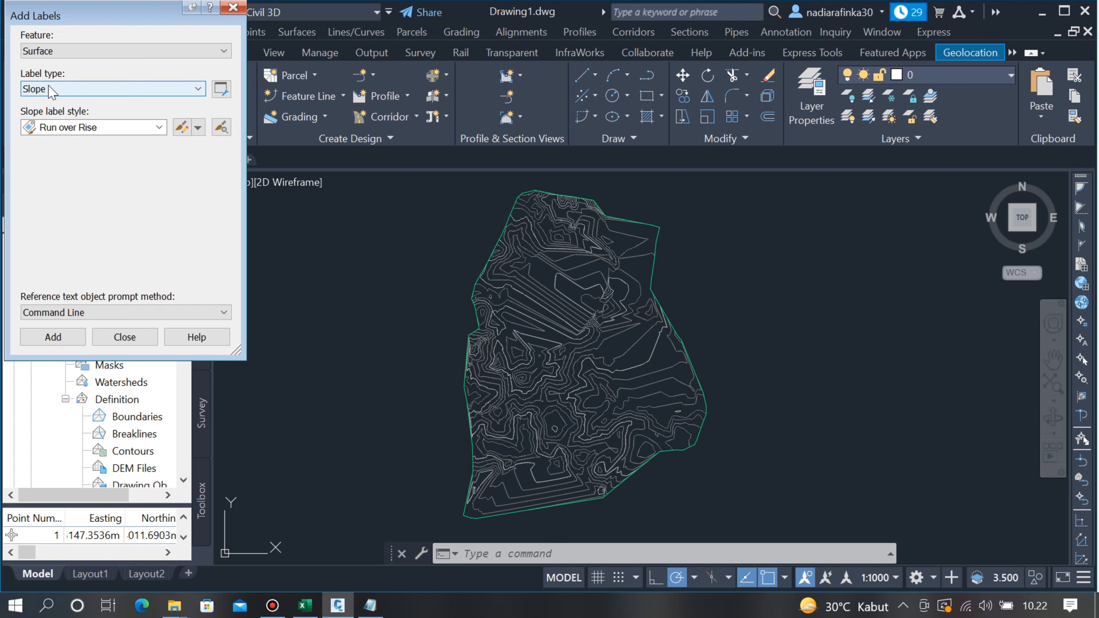
left_click(67, 96)
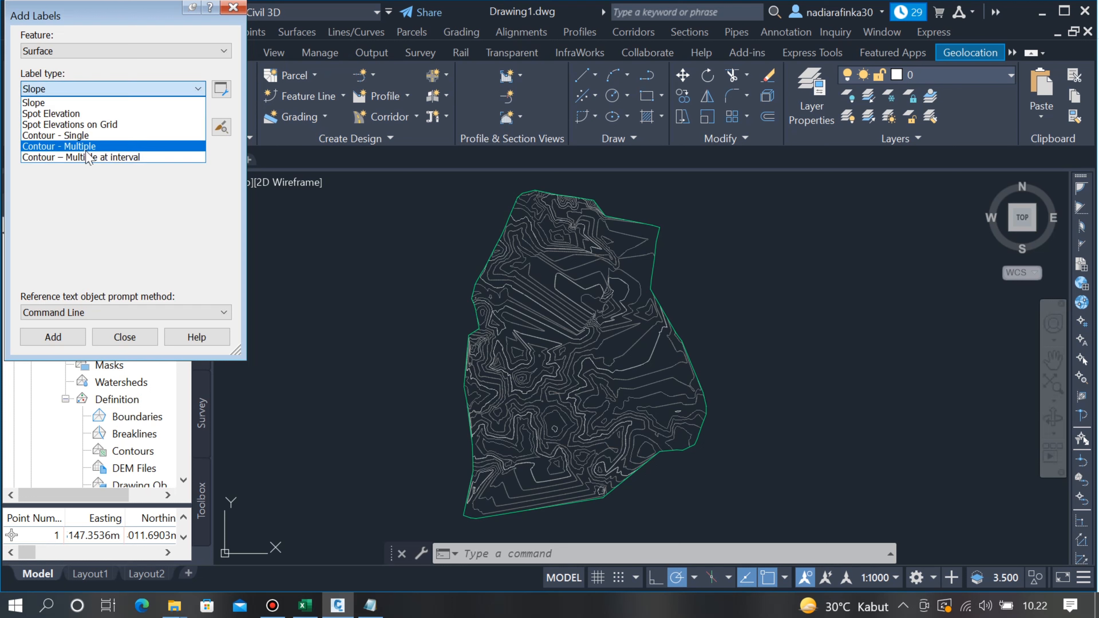
left_click(91, 125)
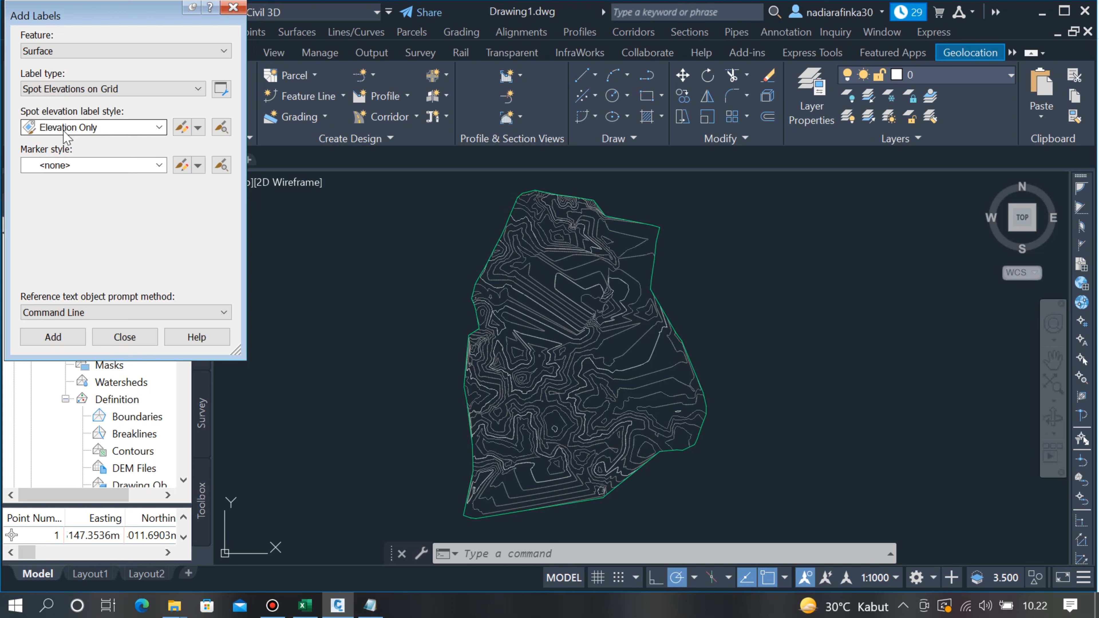
- Edit the Elevation Only spot elevation label style and set its text height to 1 mm
left_click(180, 127)
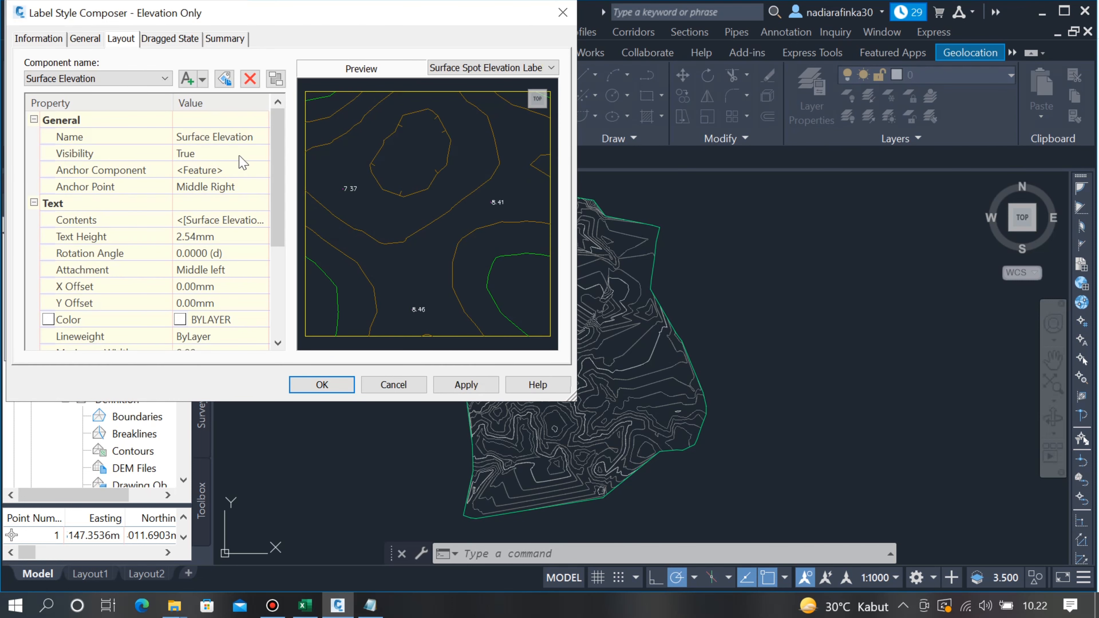
left_click(196, 235)
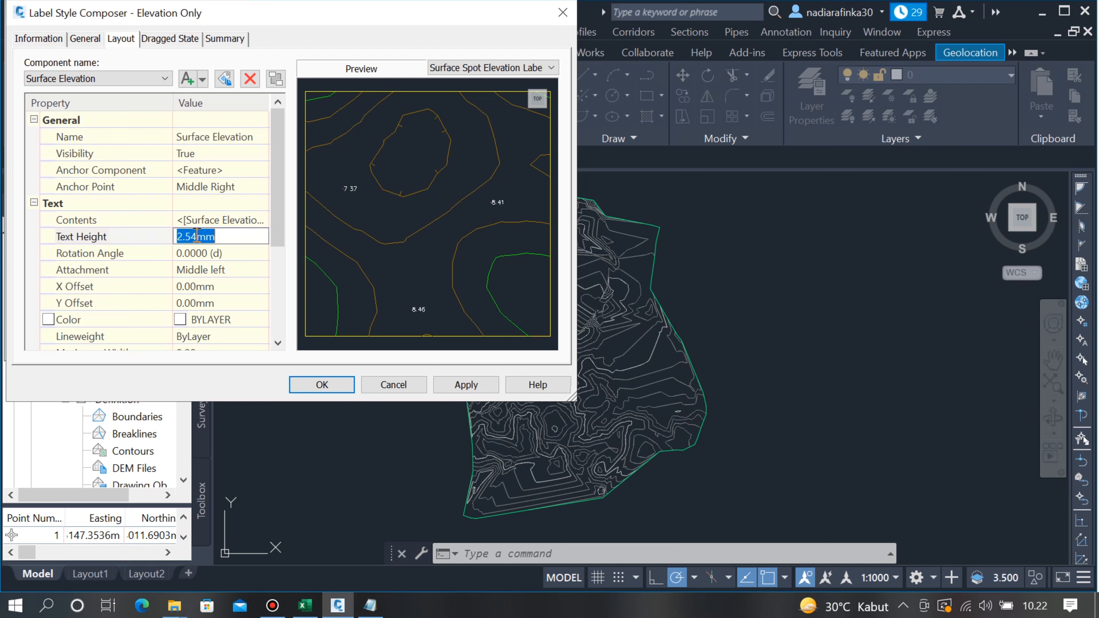
key("BackSpace")
type("1")
- Replace the label text contents with the Surface Elevation property at 0.1 precision and start a new line below it
left_click(211, 220)
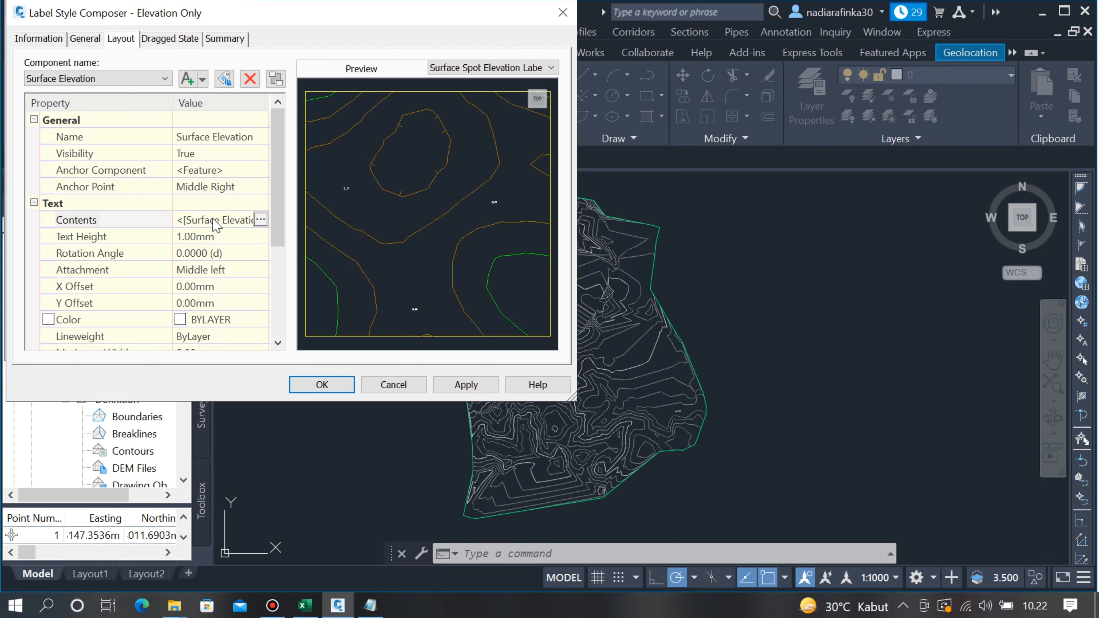
left_click(260, 220)
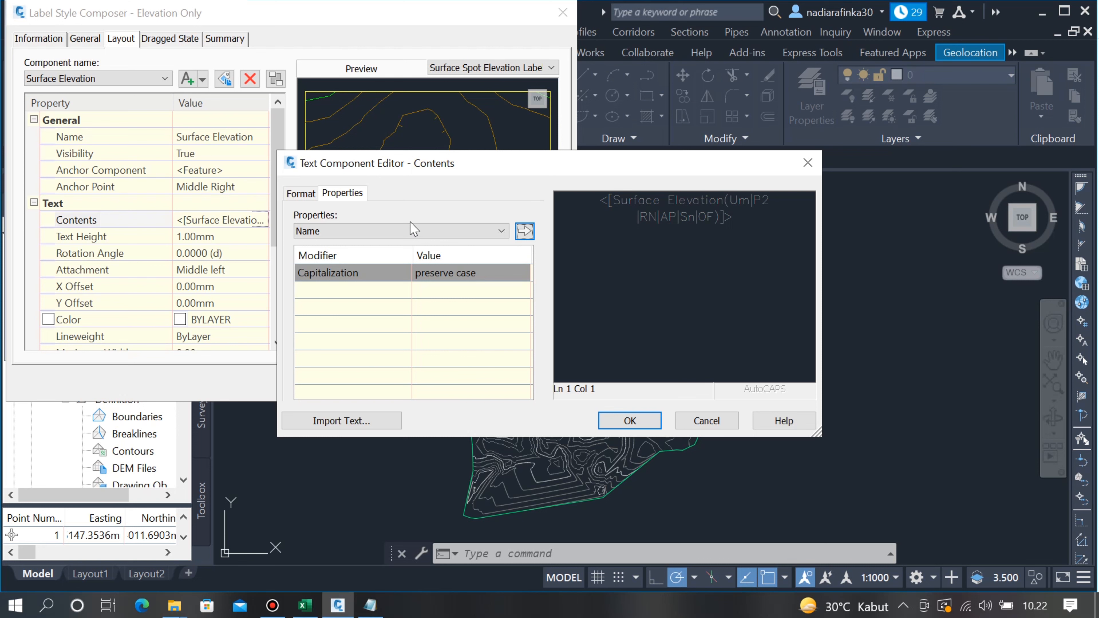
left_click(749, 216)
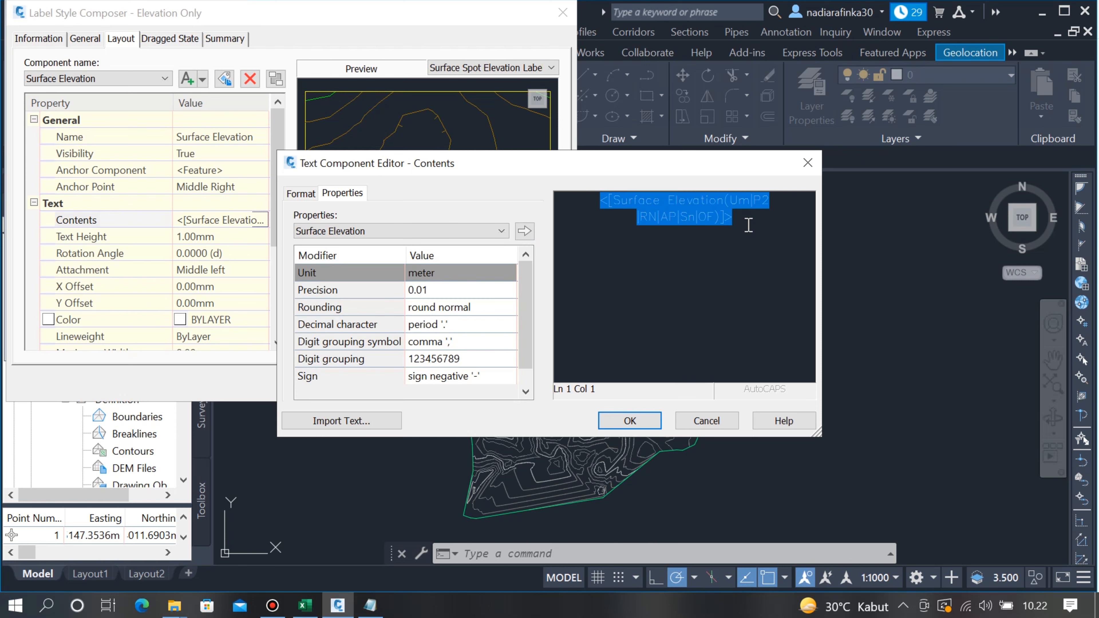
left_click_drag(749, 225, 606, 194)
key("Delete")
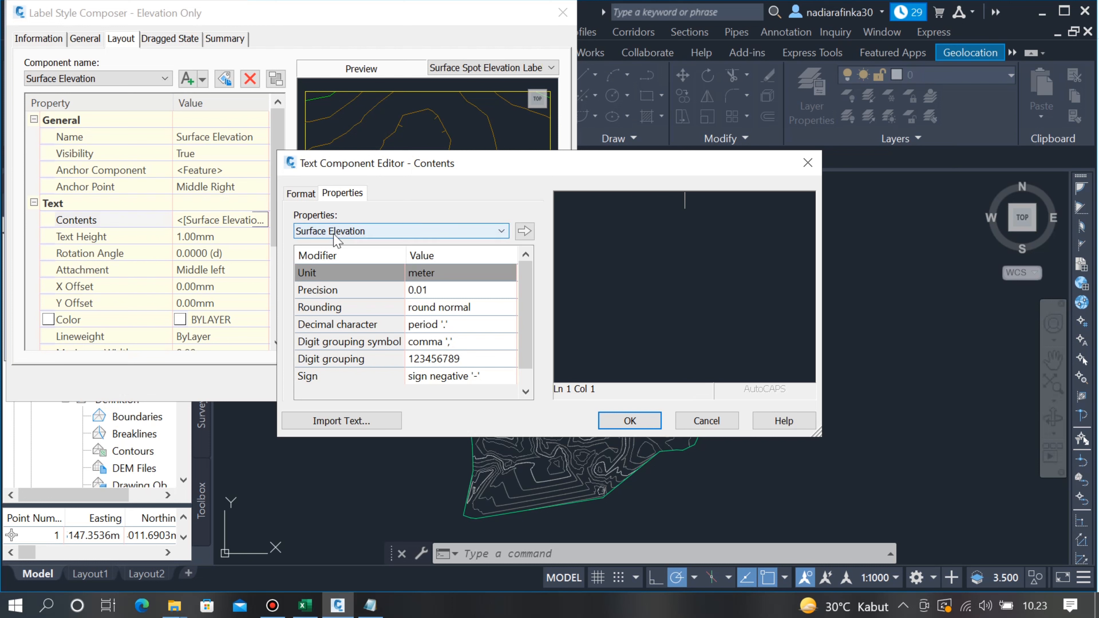
left_click(431, 290)
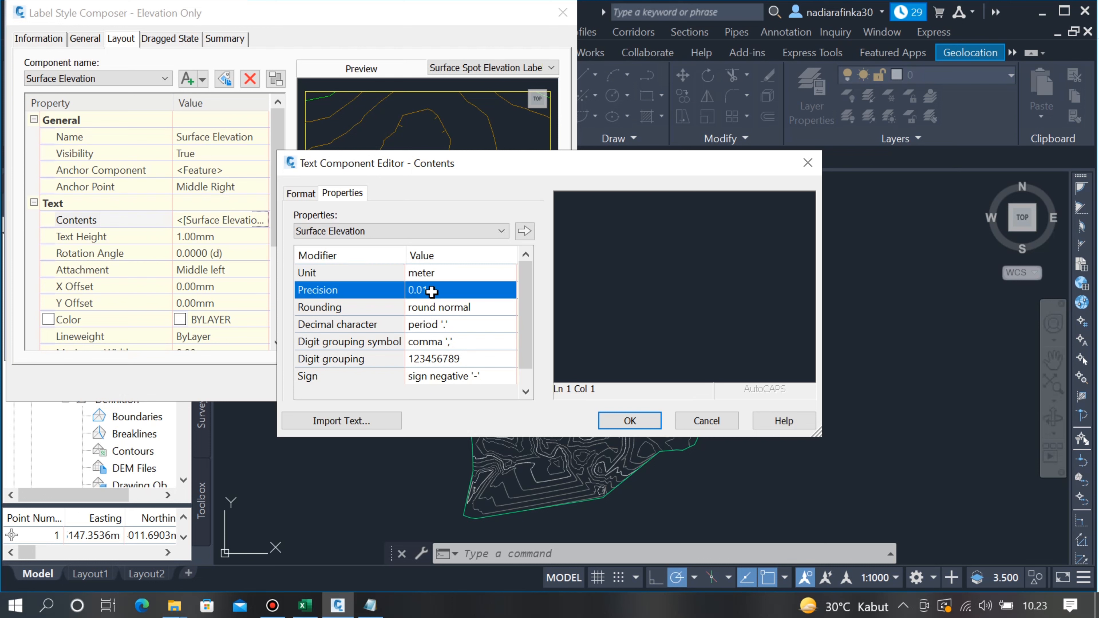
left_click(433, 288)
left_click(418, 320)
left_click(524, 231)
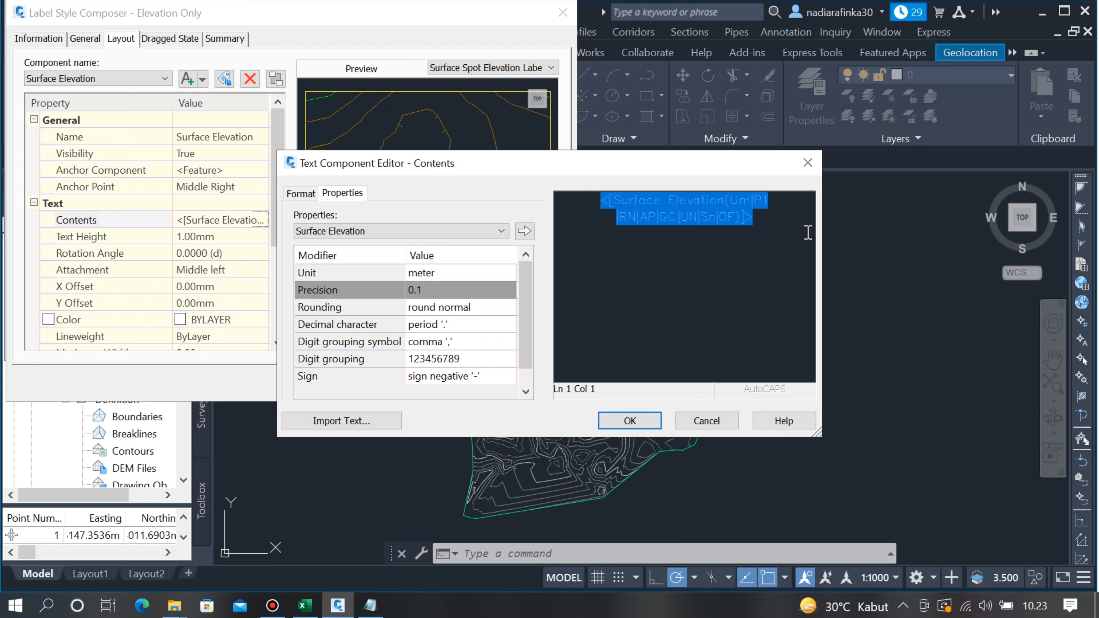
left_click(790, 228)
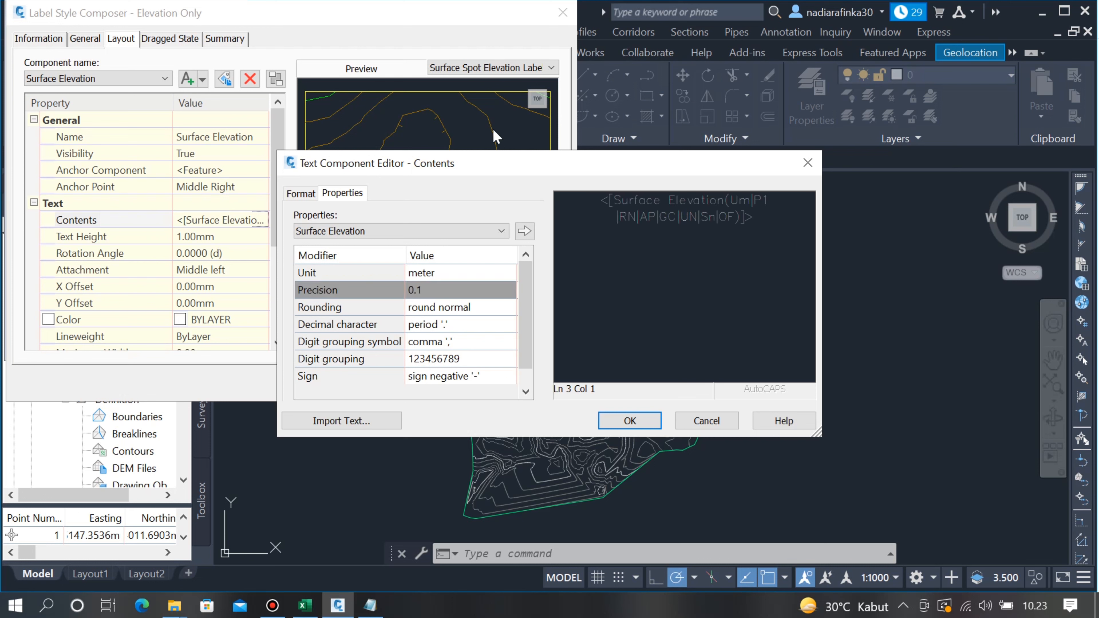
- Add the Surface Northing property at 0.1 precision to the label contents and start another line
left_click(459, 231)
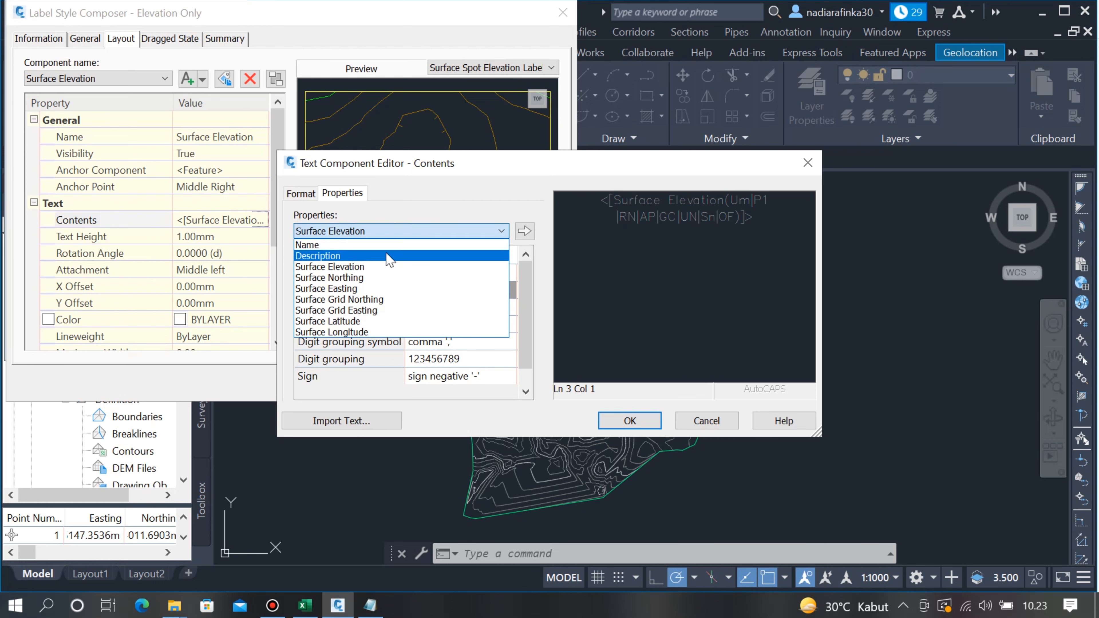
left_click(337, 277)
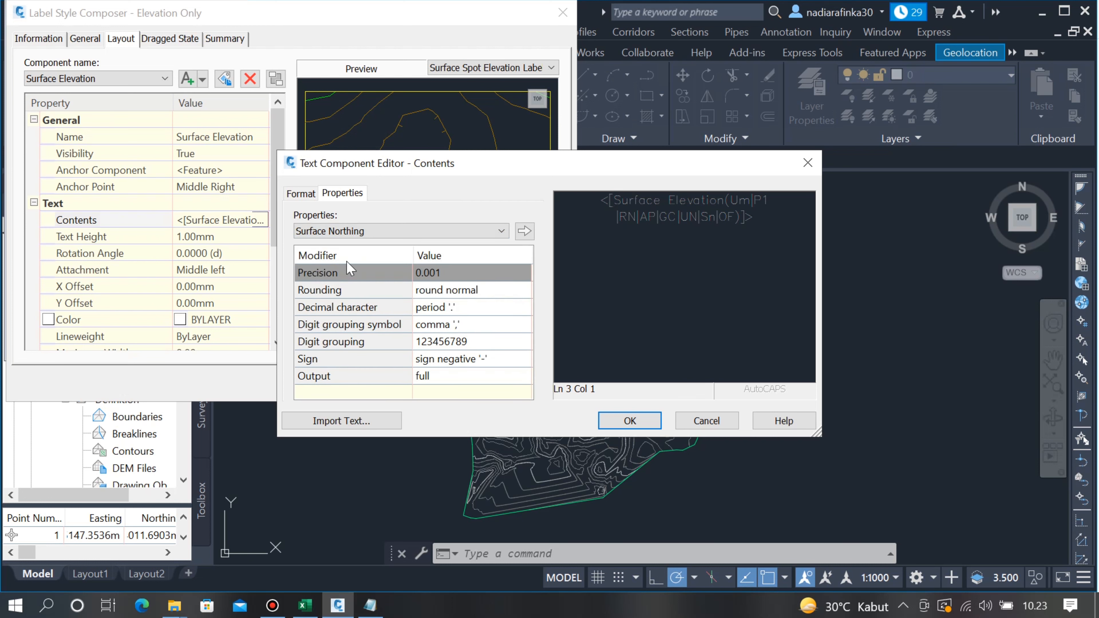
left_click(416, 277)
left_click(428, 299)
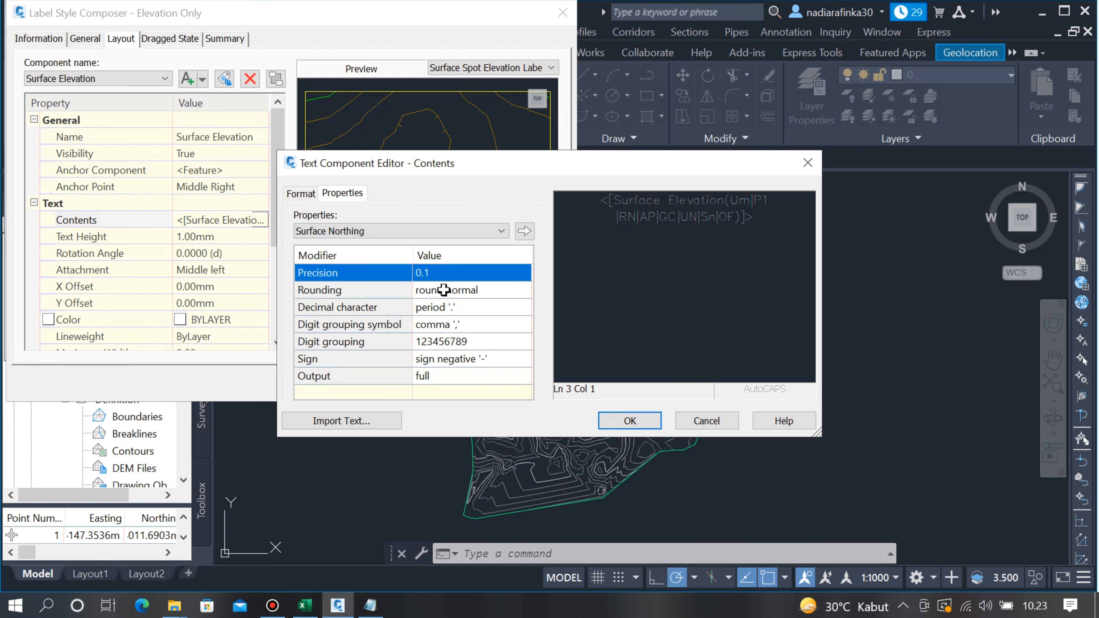
left_click(524, 231)
left_click(776, 249)
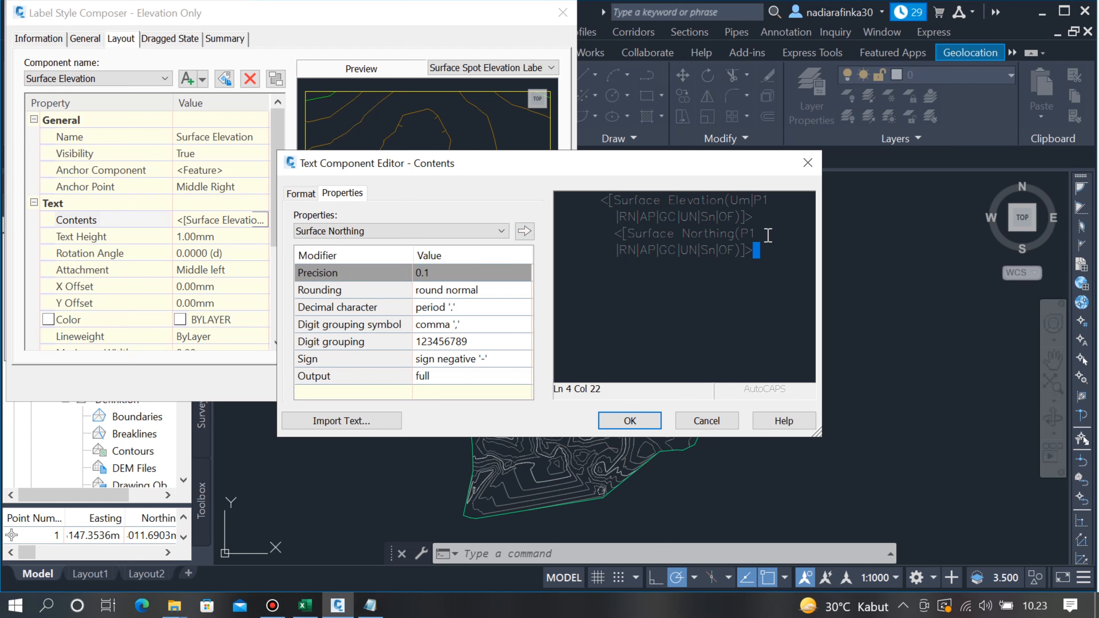
- Add the Surface Easting property at 0.1 precision as the last line and accept the label contents and style
left_click(501, 232)
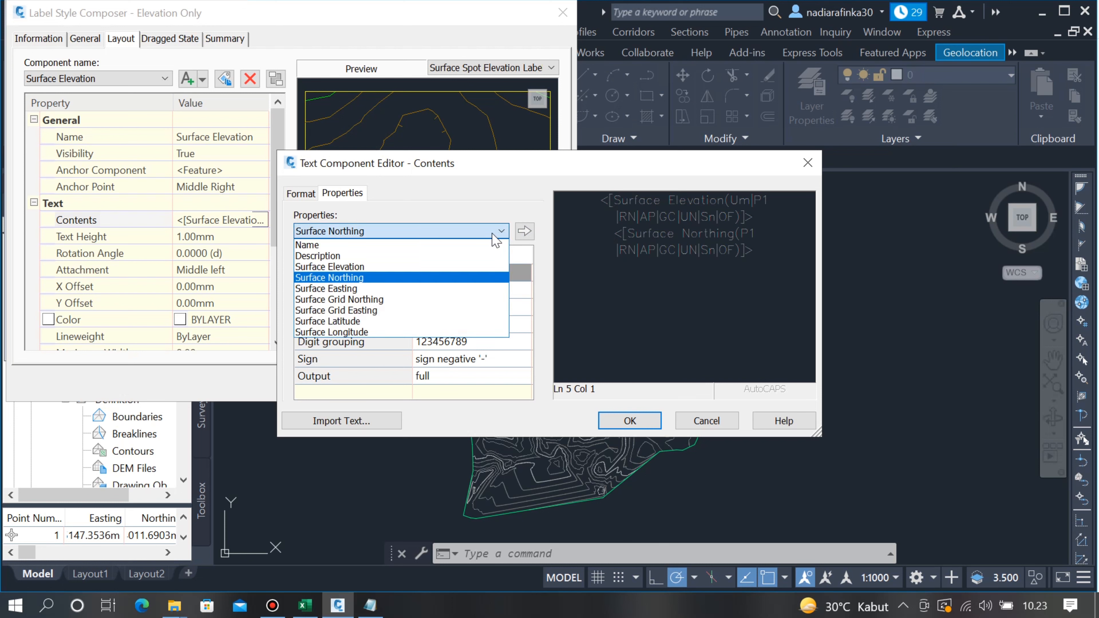
left_click(361, 295)
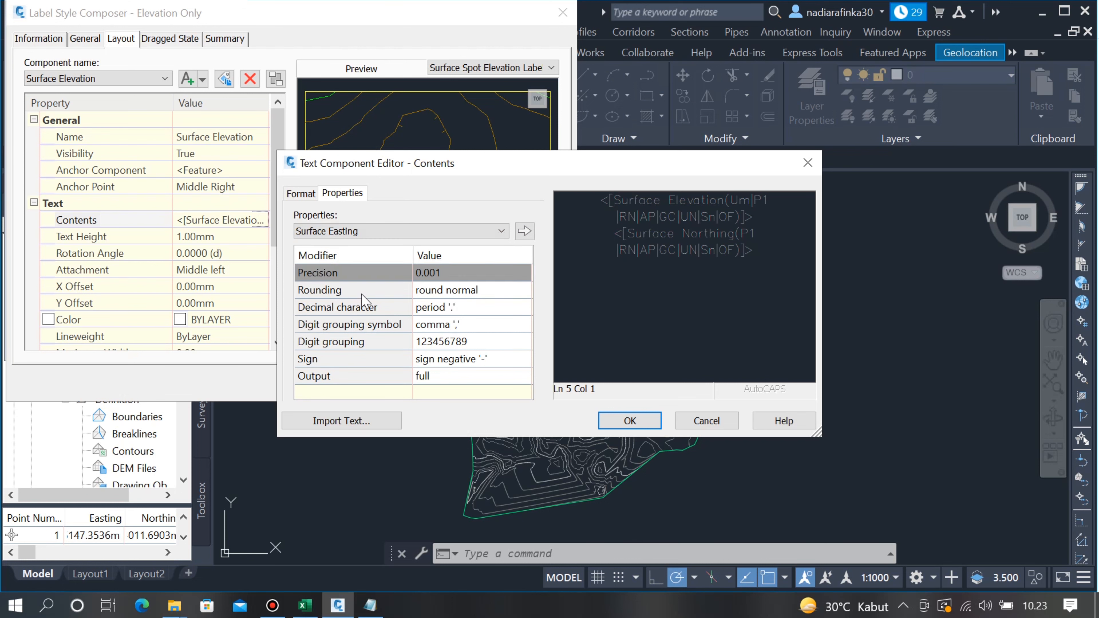
left_click(453, 278)
left_click(439, 299)
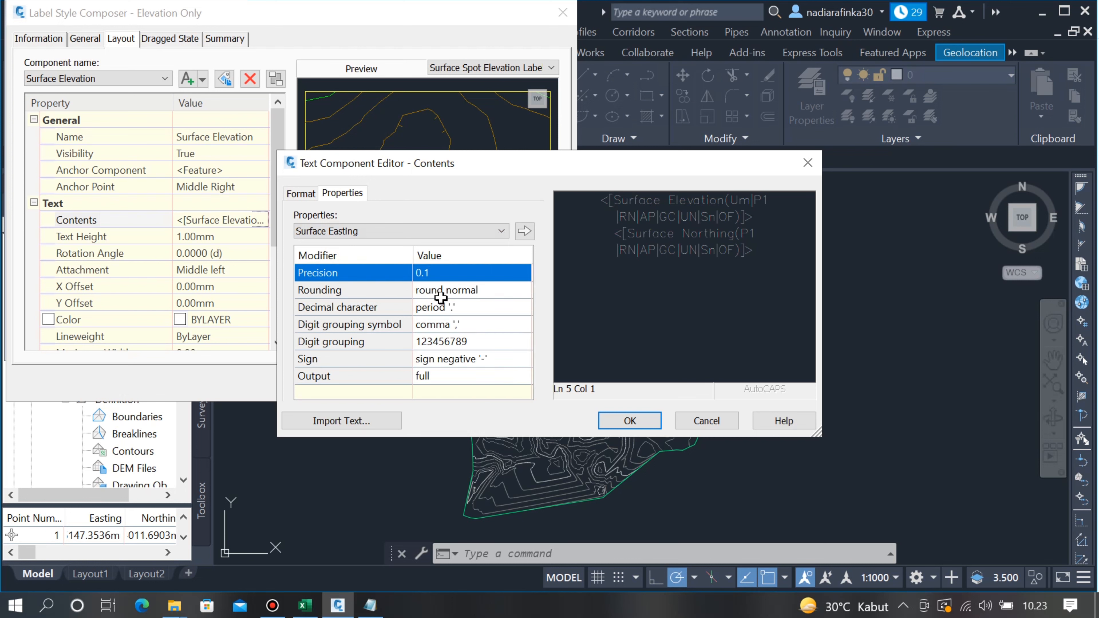
left_click(524, 231)
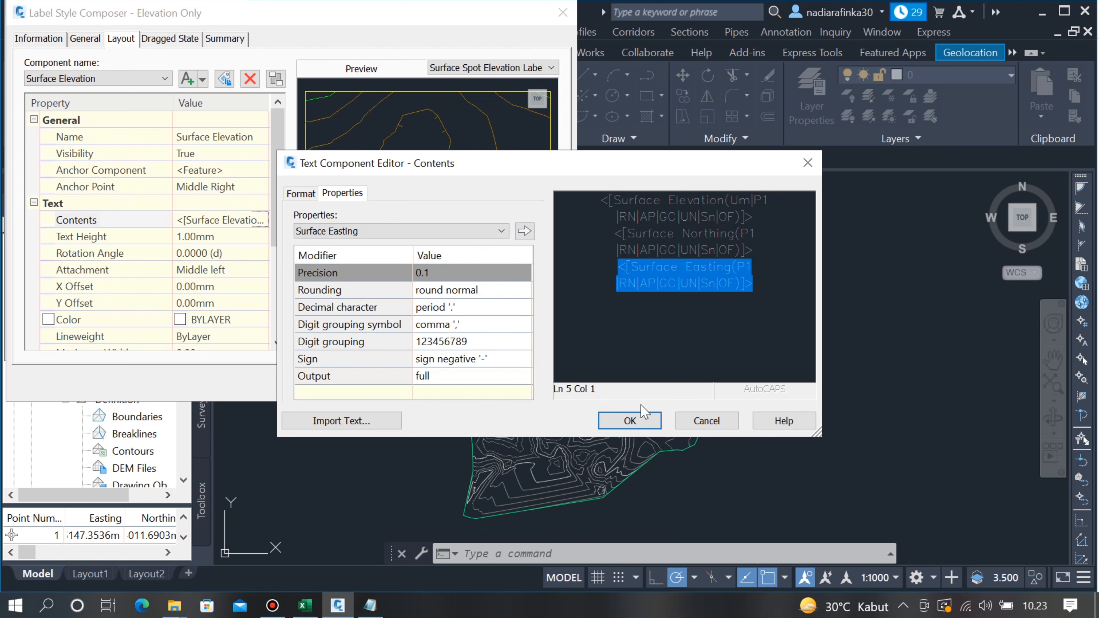
left_click(631, 420)
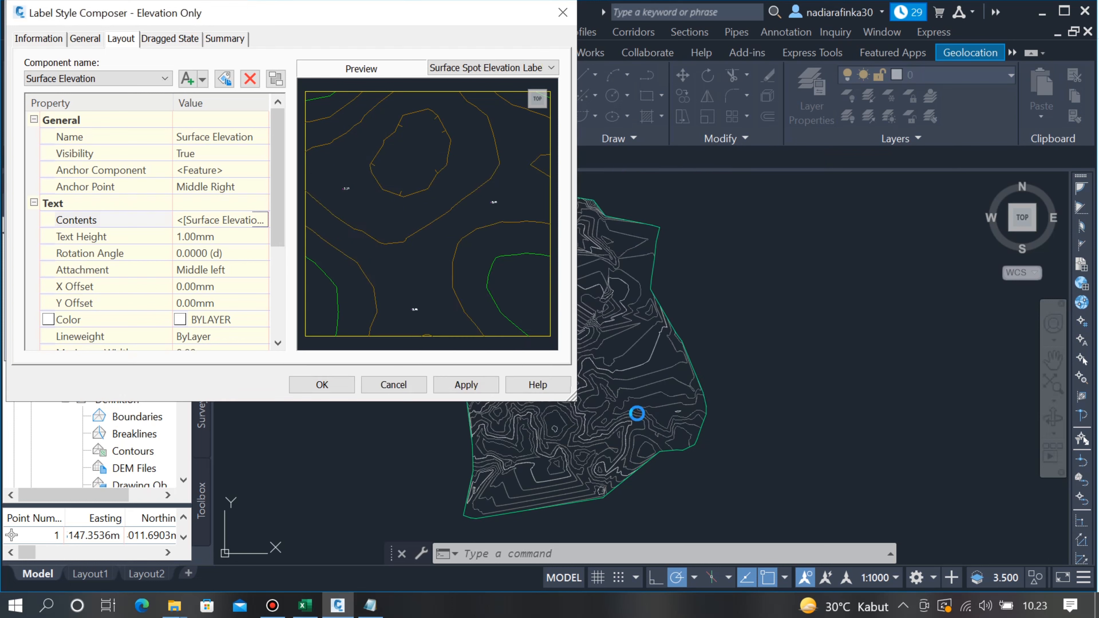
left_click(324, 385)
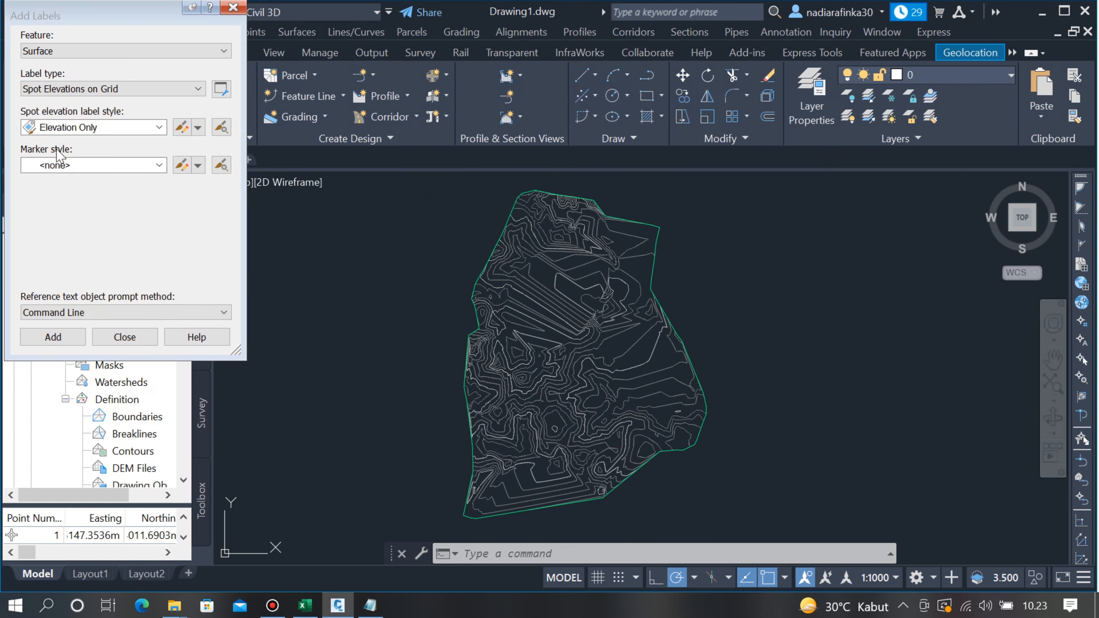
- Set the spot elevation marker style to Basic X and edit its drawing-scale marker size
left_click(158, 166)
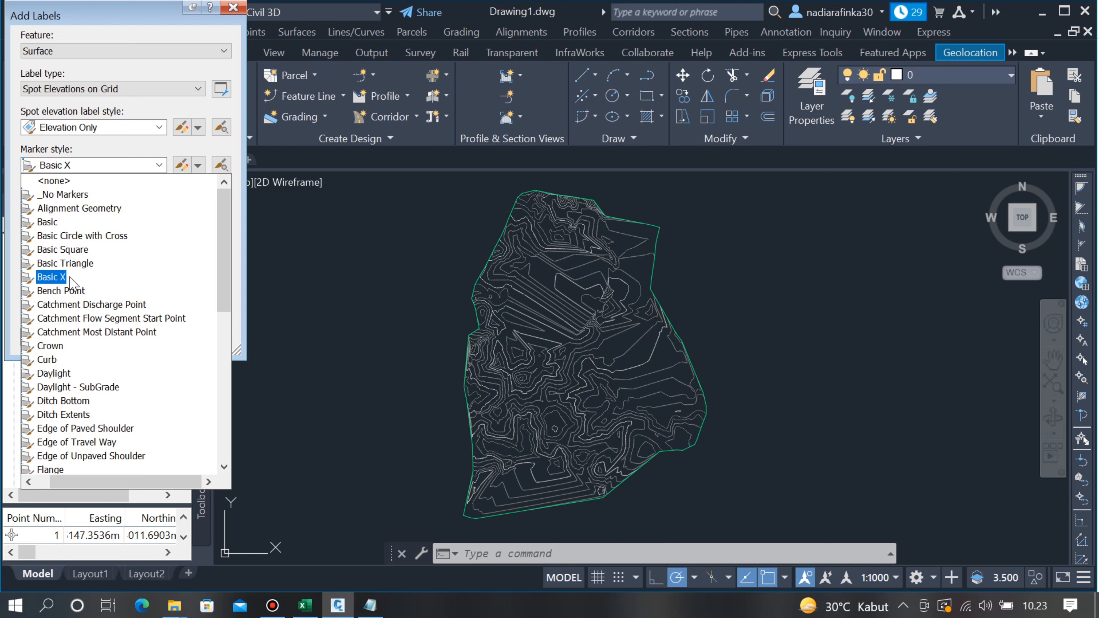
left_click(52, 277)
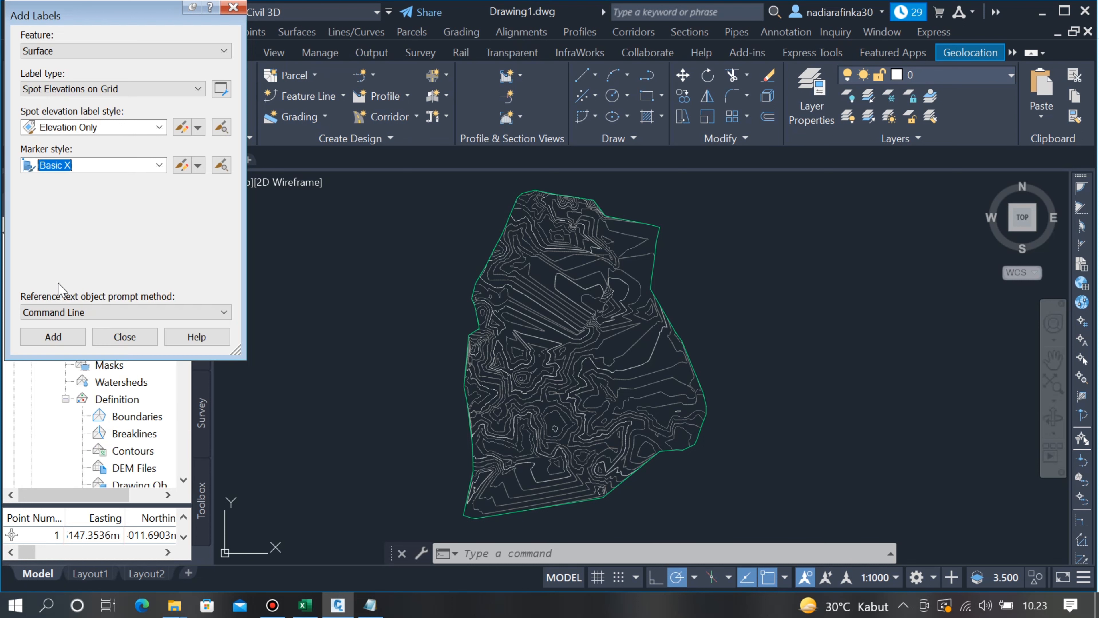
left_click(198, 165)
left_click(182, 167)
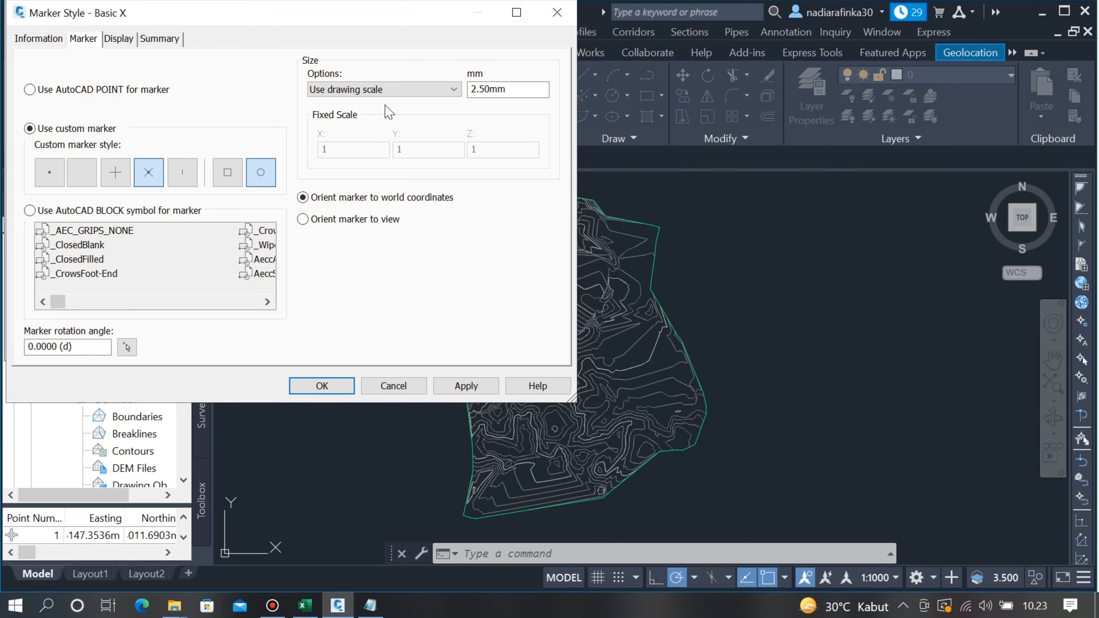
left_click(487, 91)
left_click(325, 386)
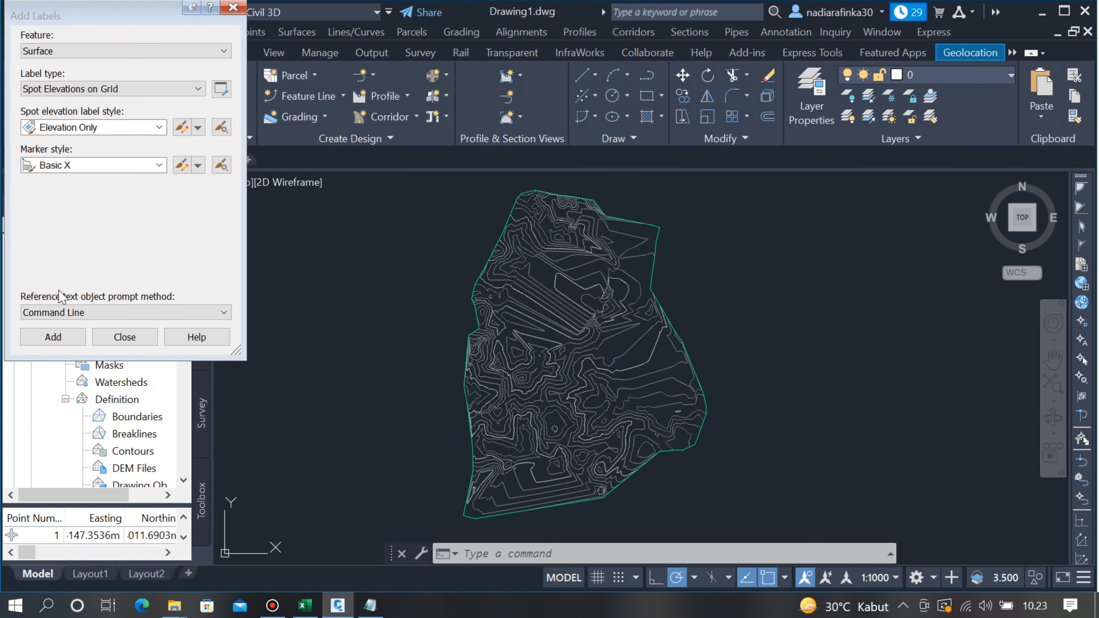
- Begin adding the spot elevation grid labels with a basepoint just southwest of the surface and a grid rotation of 0
left_click(57, 337)
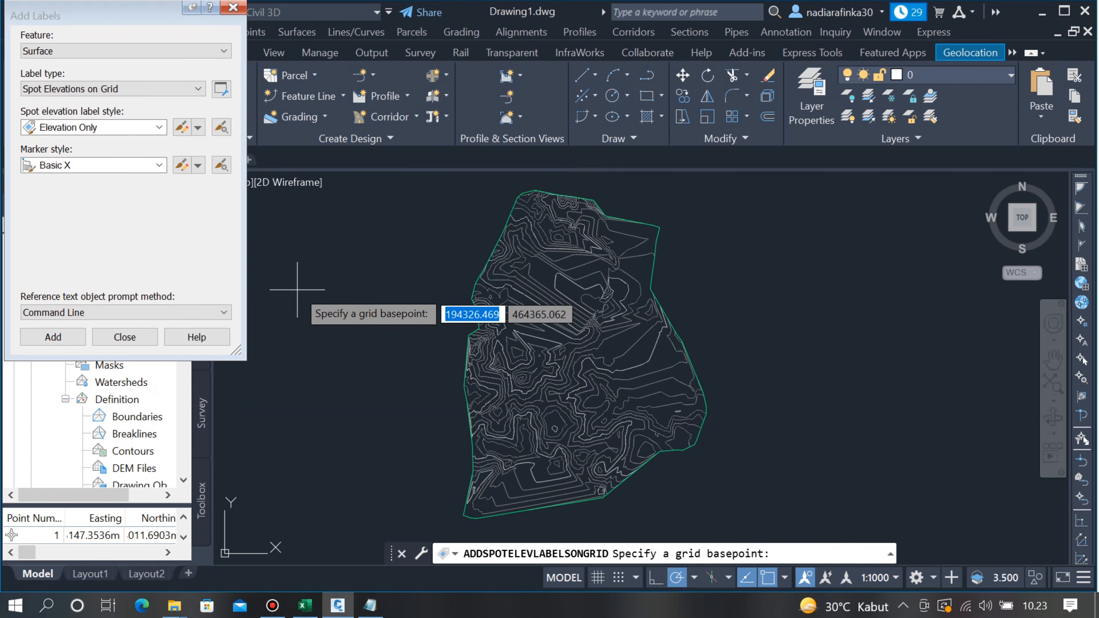
scroll(359, 260, "down", 2)
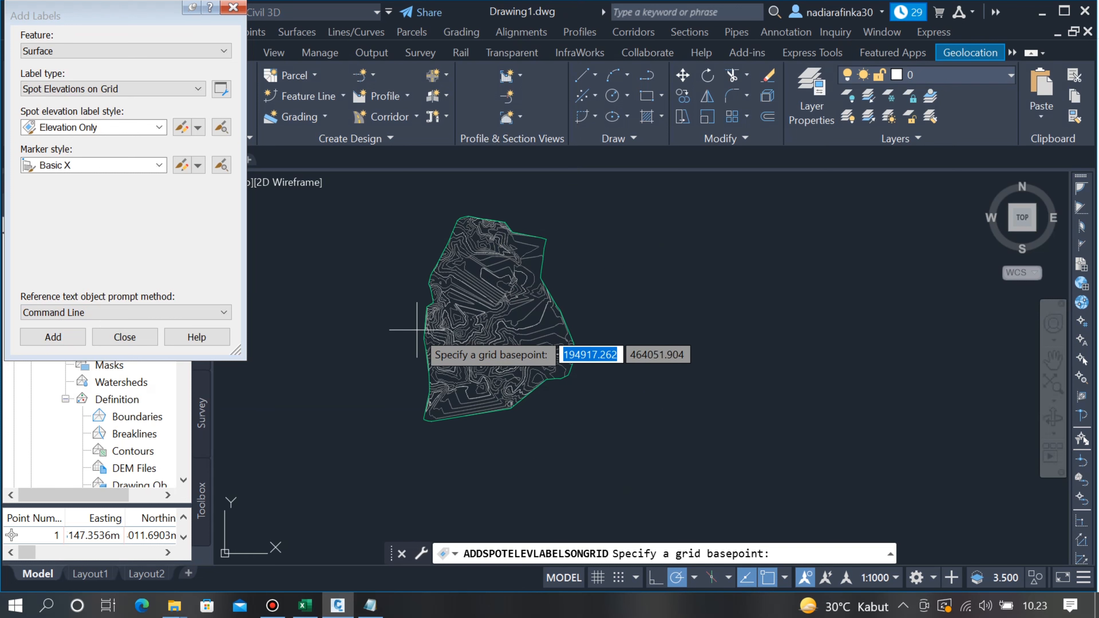
left_click(379, 461)
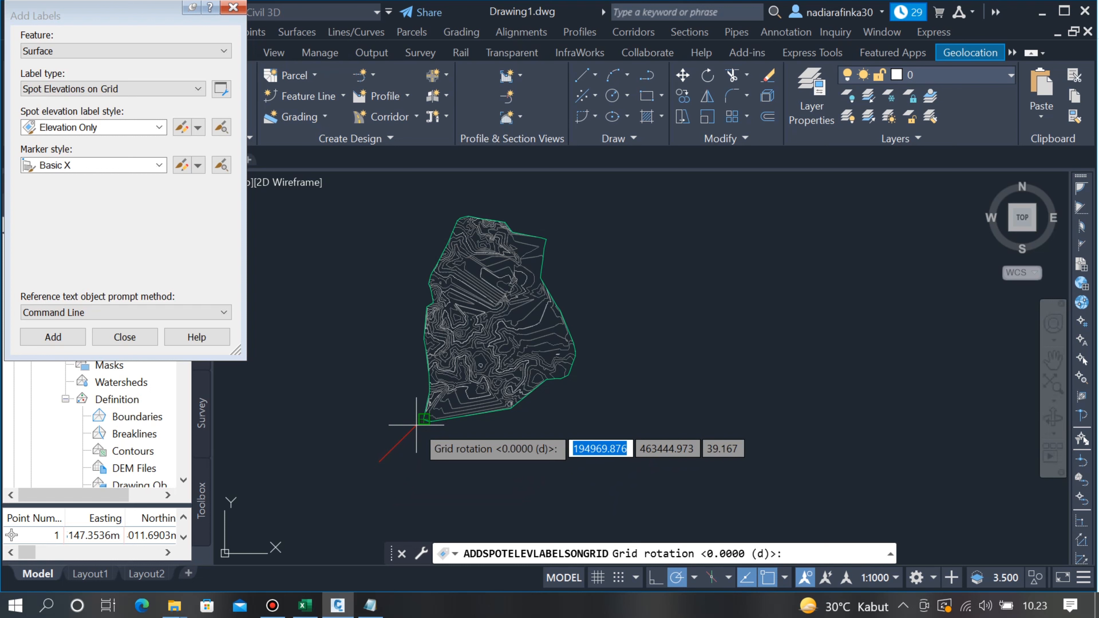
type("0")
key("Return")
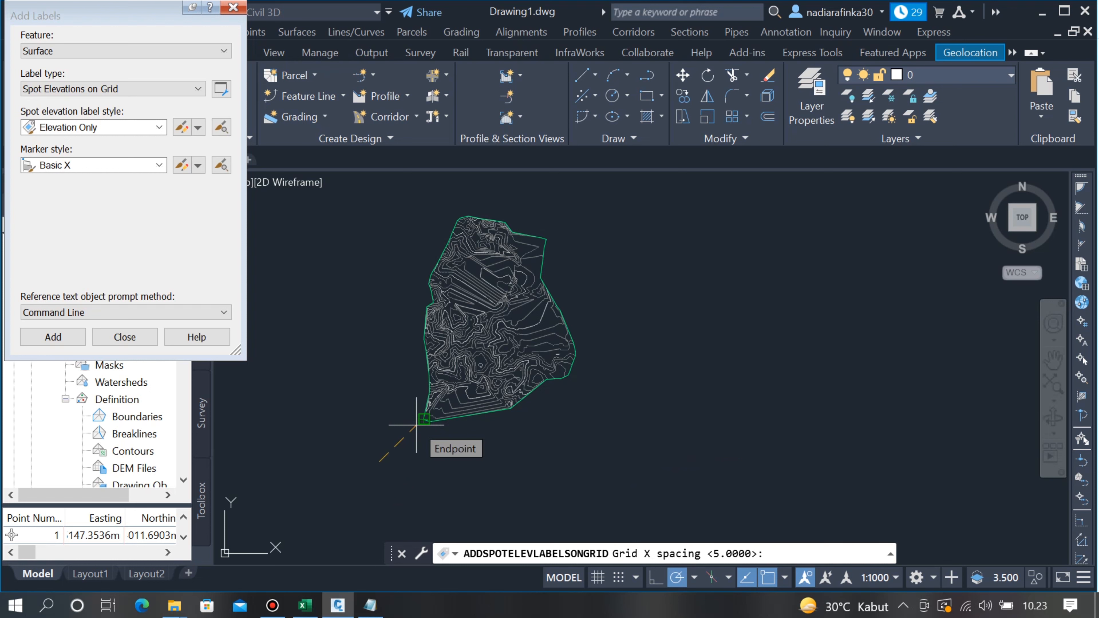
- Generate the grid labels with X and Y spacing of 50, extending past the surface's northeast corner, and close the label dialog
type("50")
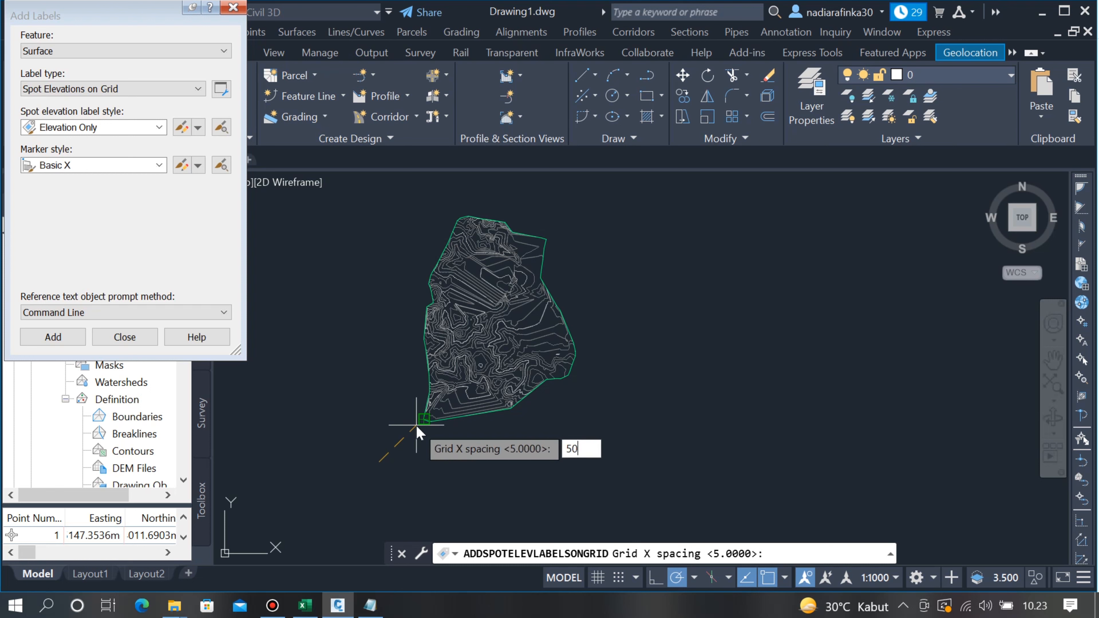
key("Return")
type("50")
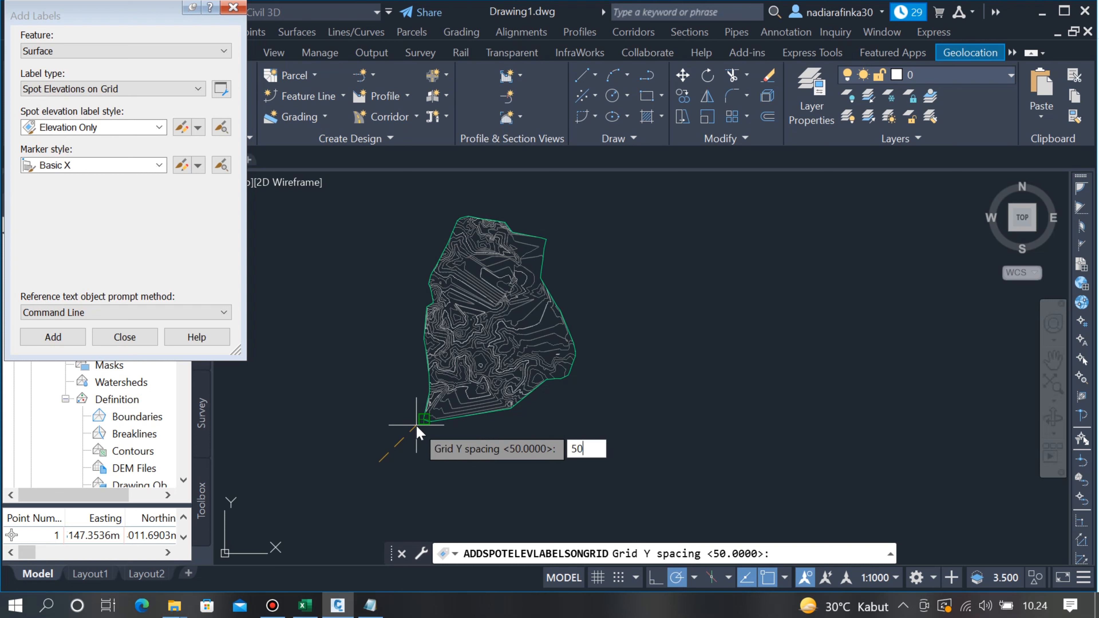
key("Return")
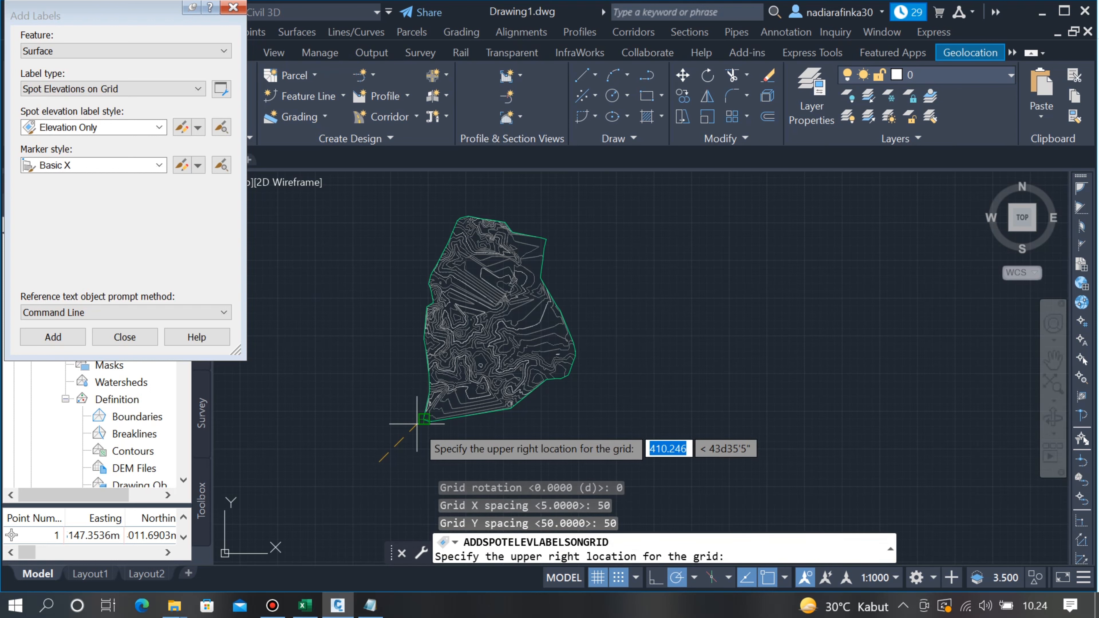
left_click(583, 190)
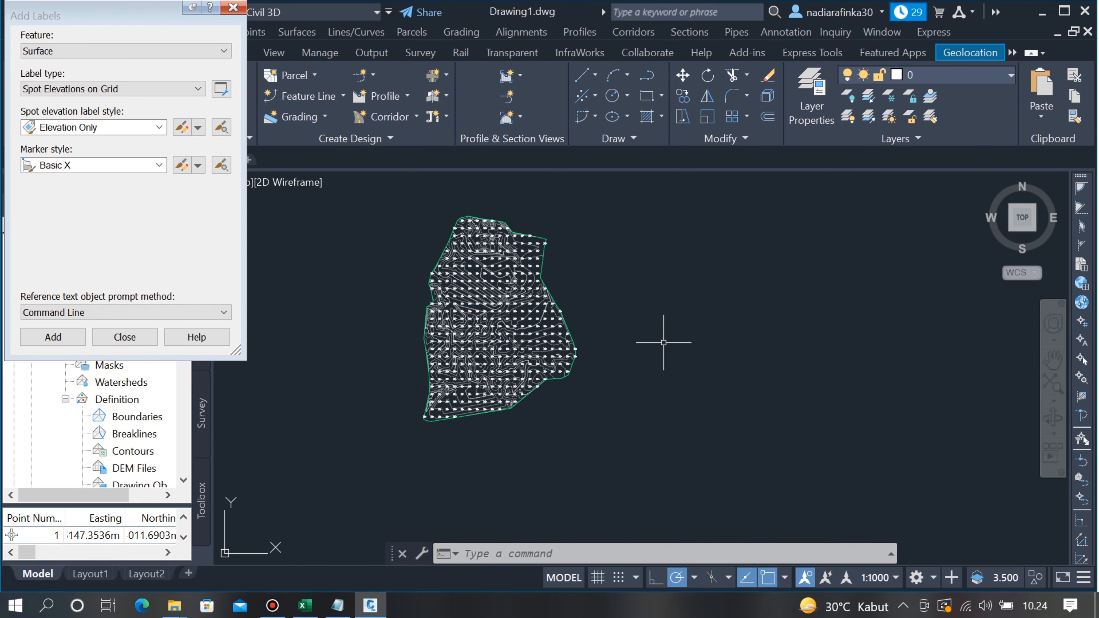
scroll(496, 280, "up", 6)
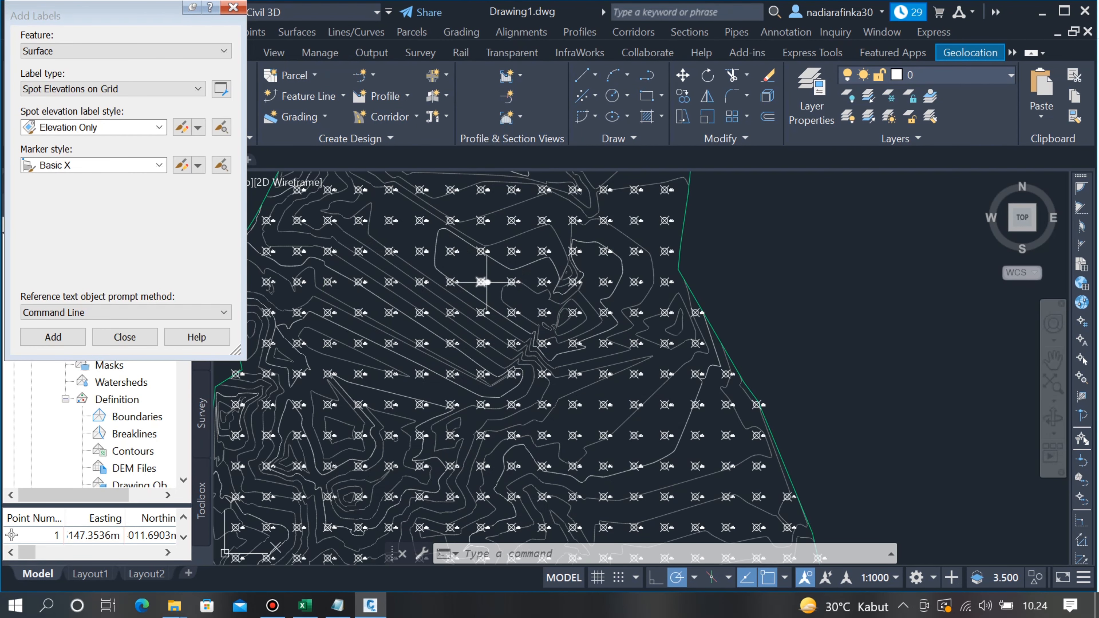
scroll(425, 271, "up", 6)
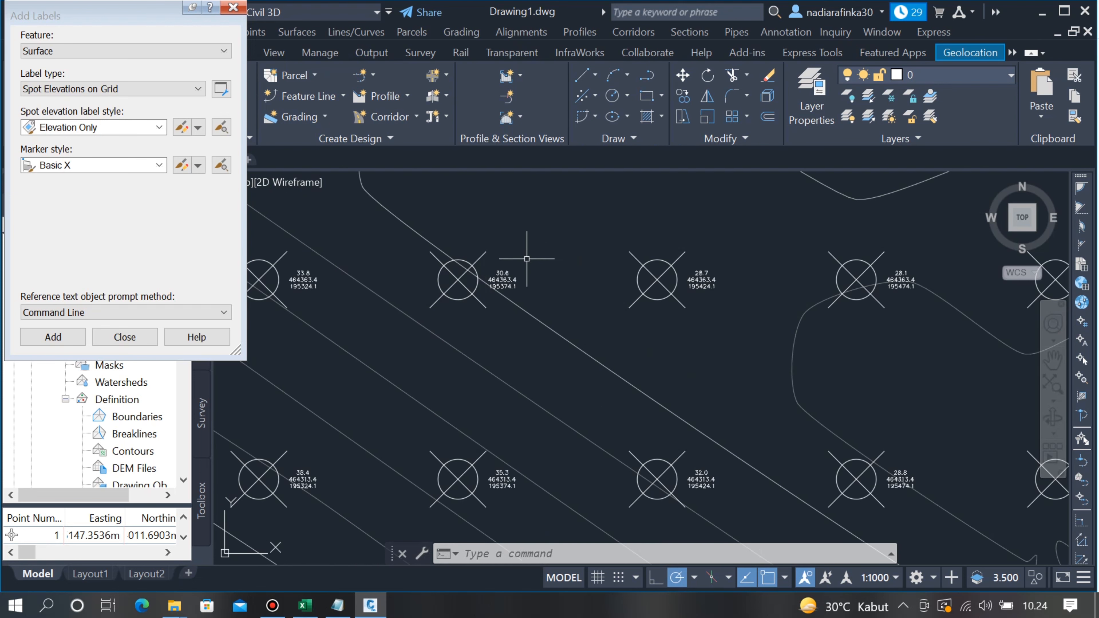
scroll(504, 277, "up", 6)
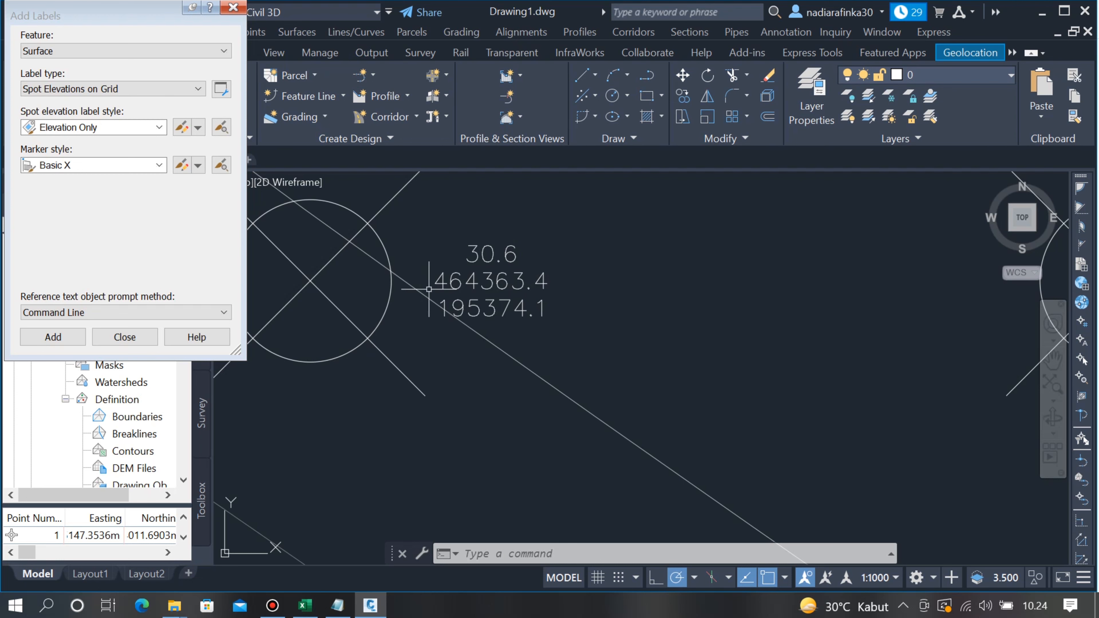
left_click(124, 336)
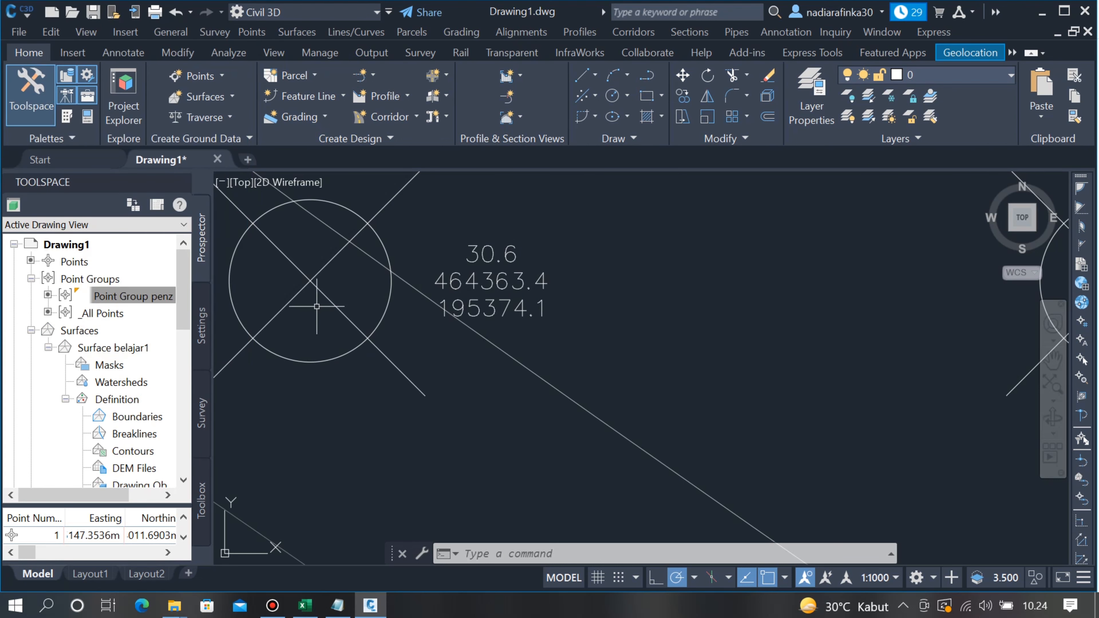
- Lay a Contour - Multiple at Interval label line diagonally across the whole surface, from beyond its southwest corner to beyond its northeast corner
scroll(537, 290, "down", 6)
scroll(537, 290, "down", 6)
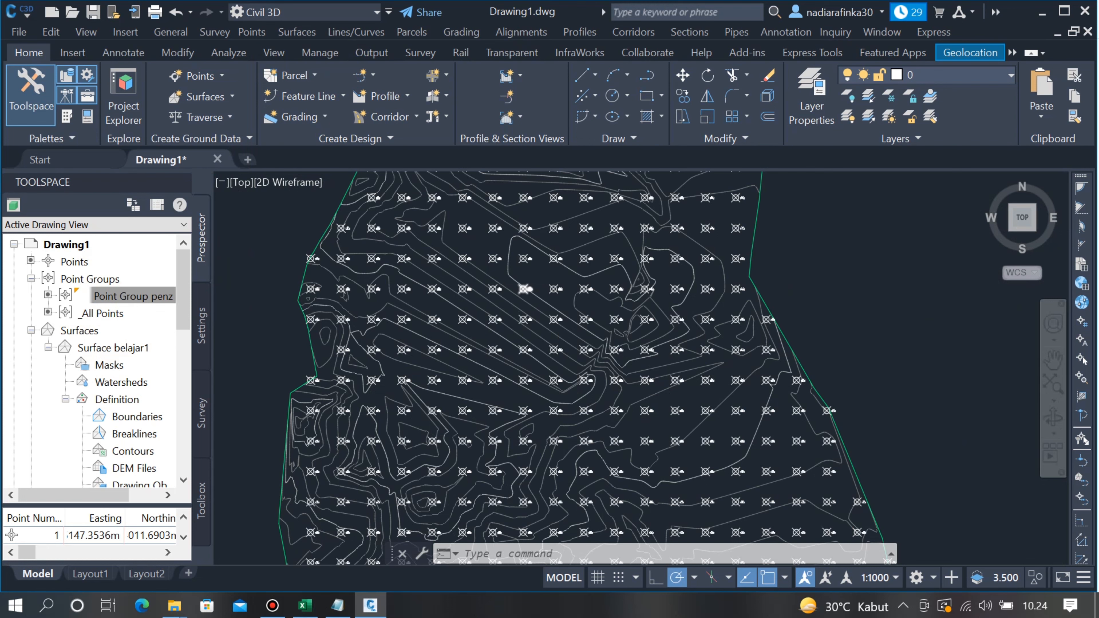
scroll(507, 254, "down", 4)
scroll(507, 254, "up", 4)
scroll(507, 254, "up", 5)
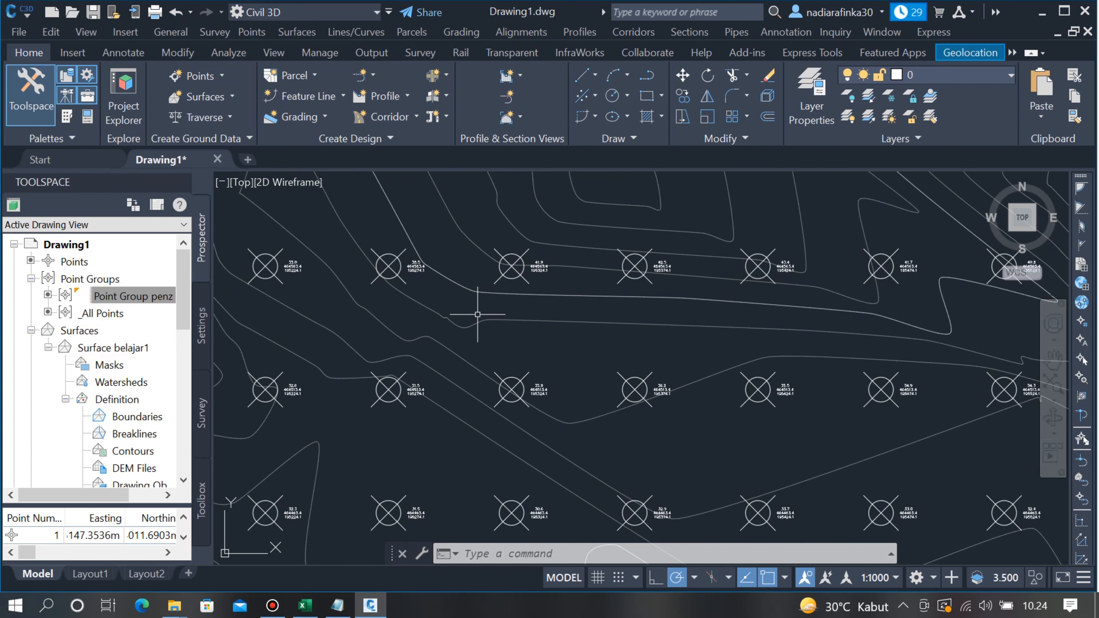
left_click(490, 319)
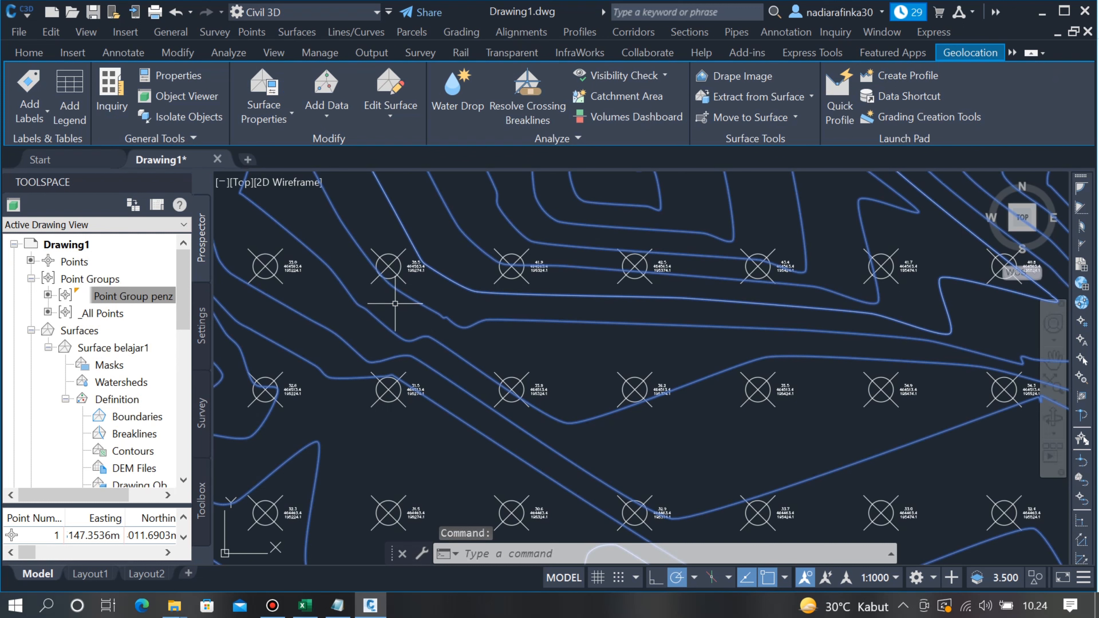
left_click(36, 114)
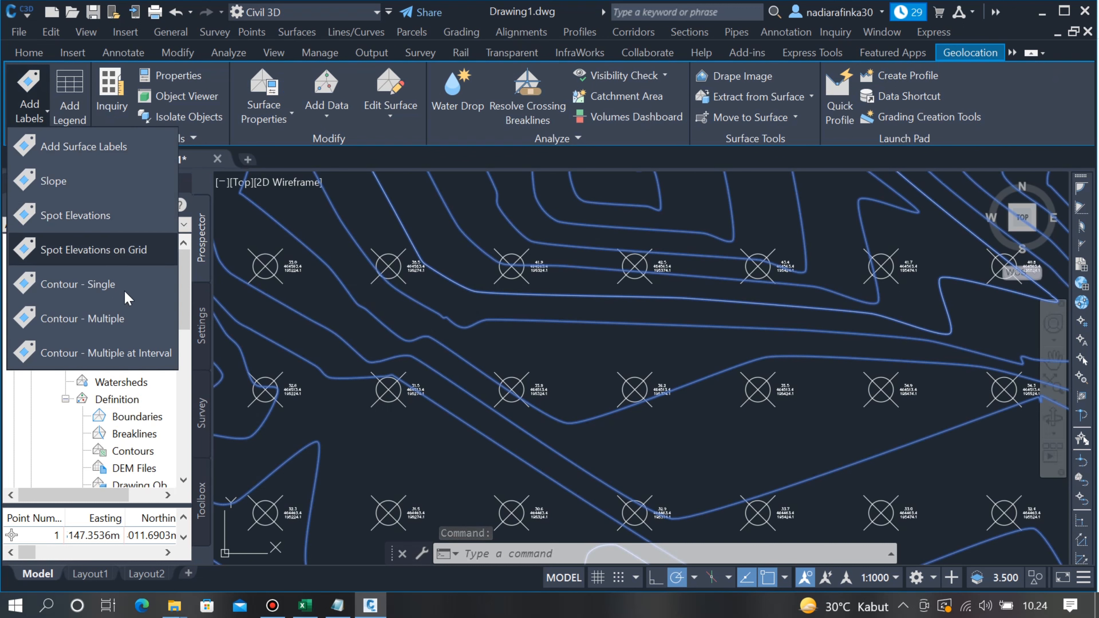
left_click(113, 353)
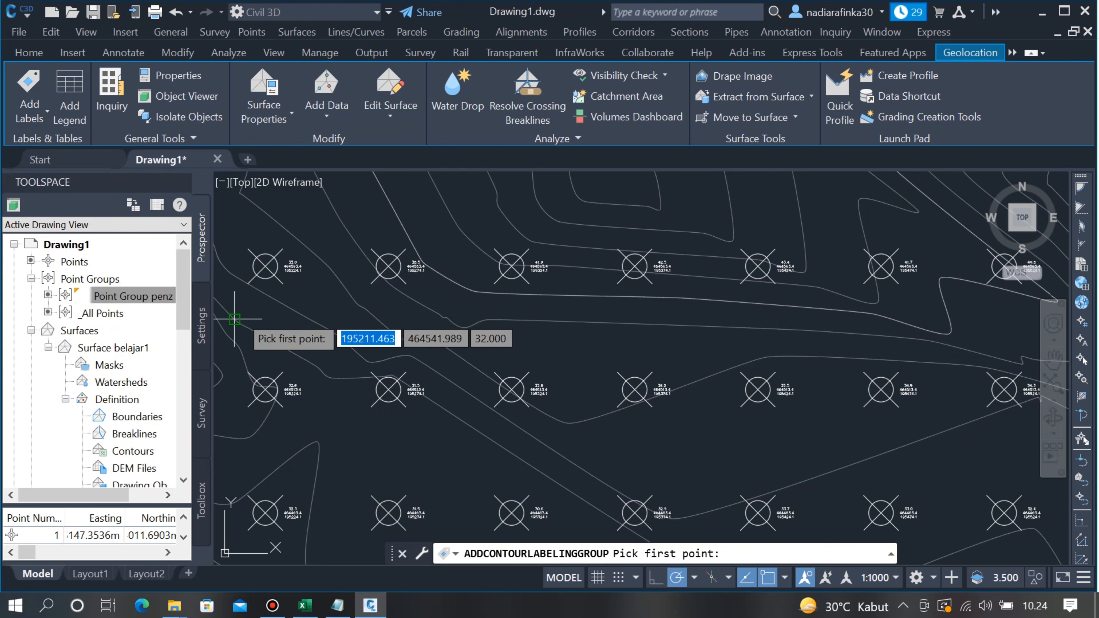
scroll(500, 277, "down", 10)
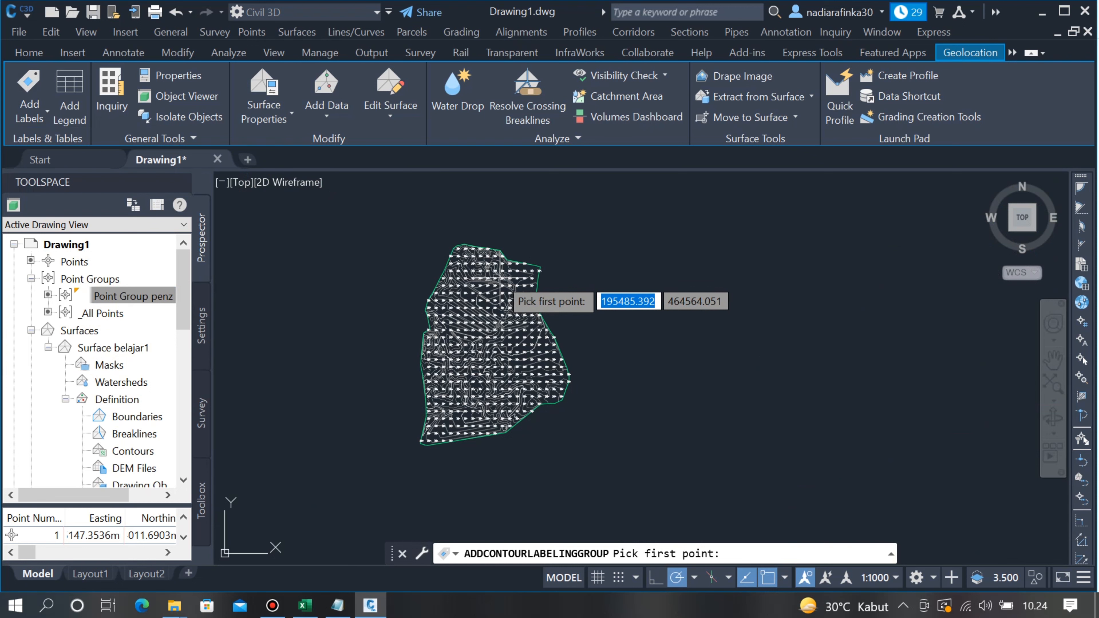
middle_click_drag(503, 413, 507, 394)
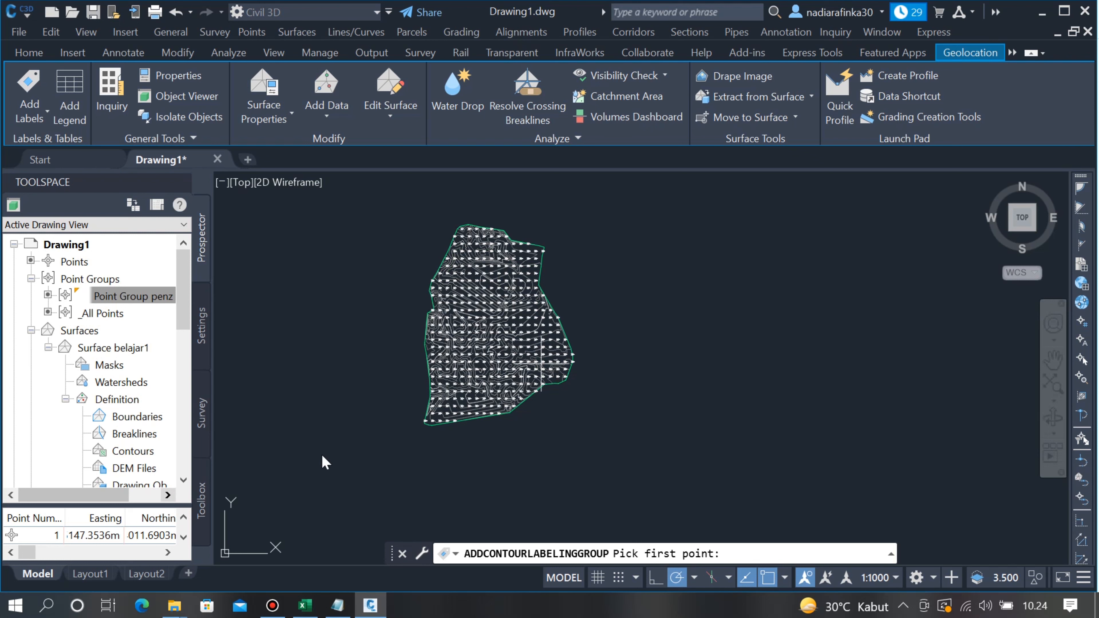
left_click(374, 452)
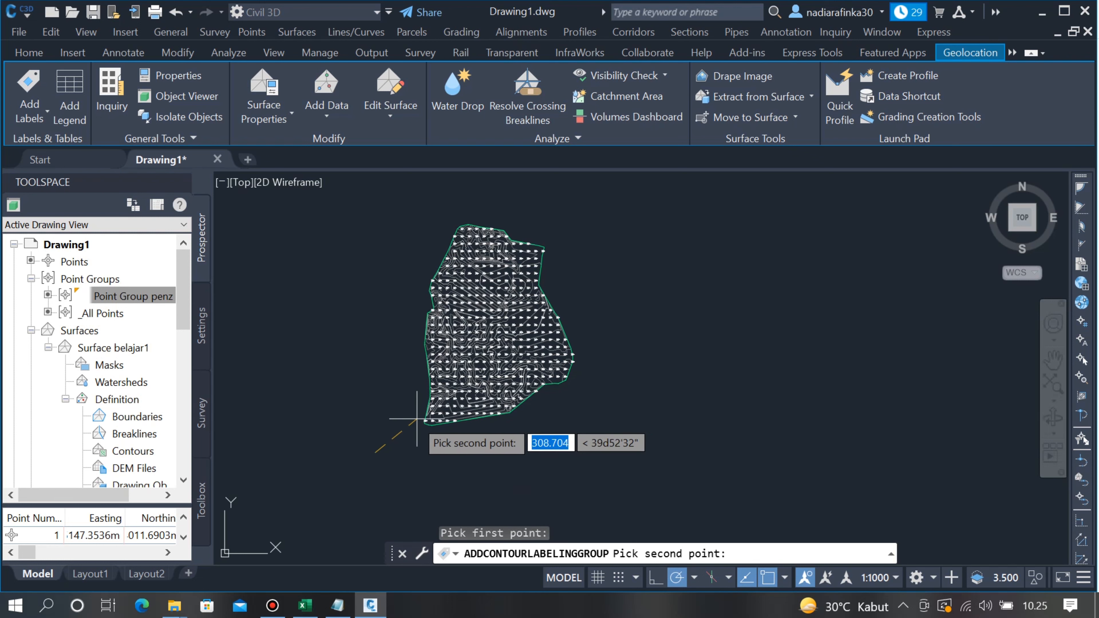
left_click(582, 208)
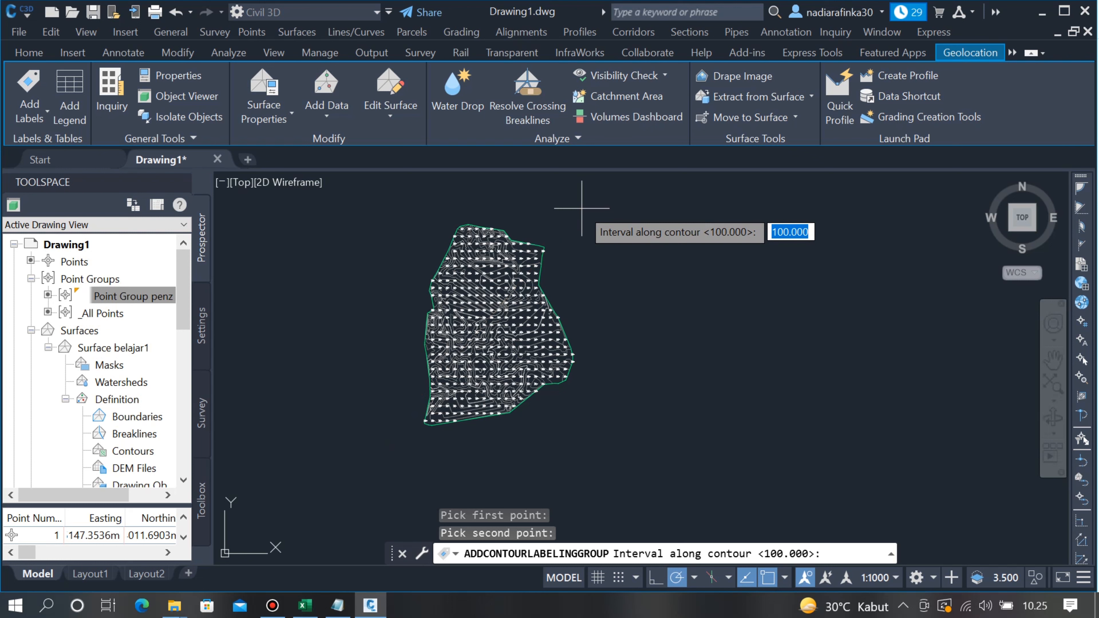
- Set the label interval along the contours to 100 and clear the surface selection
type("1")
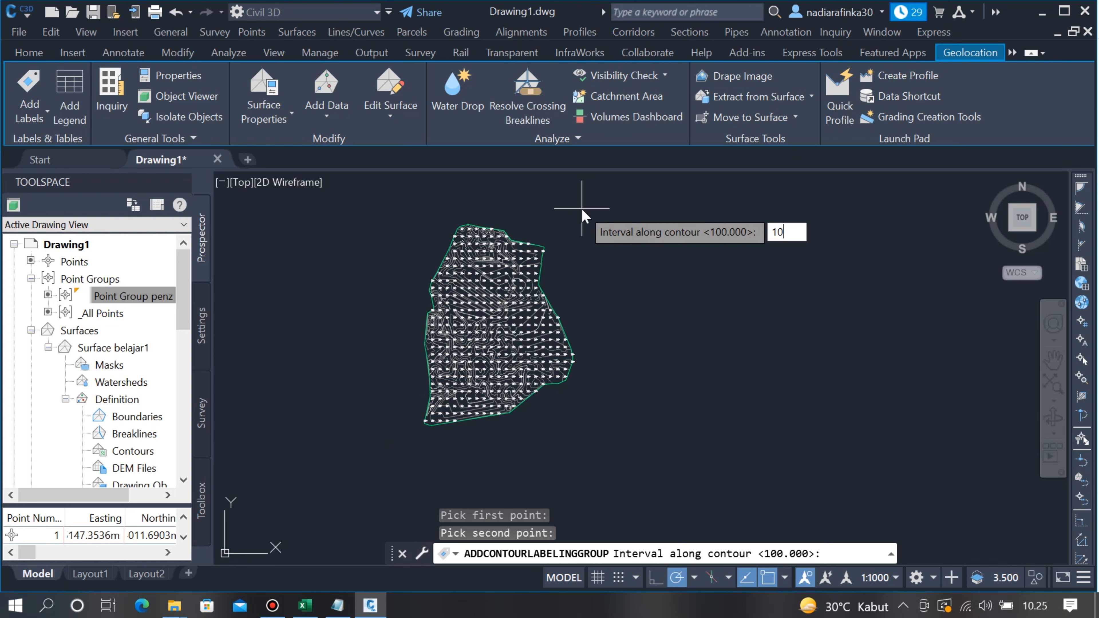
key("Return")
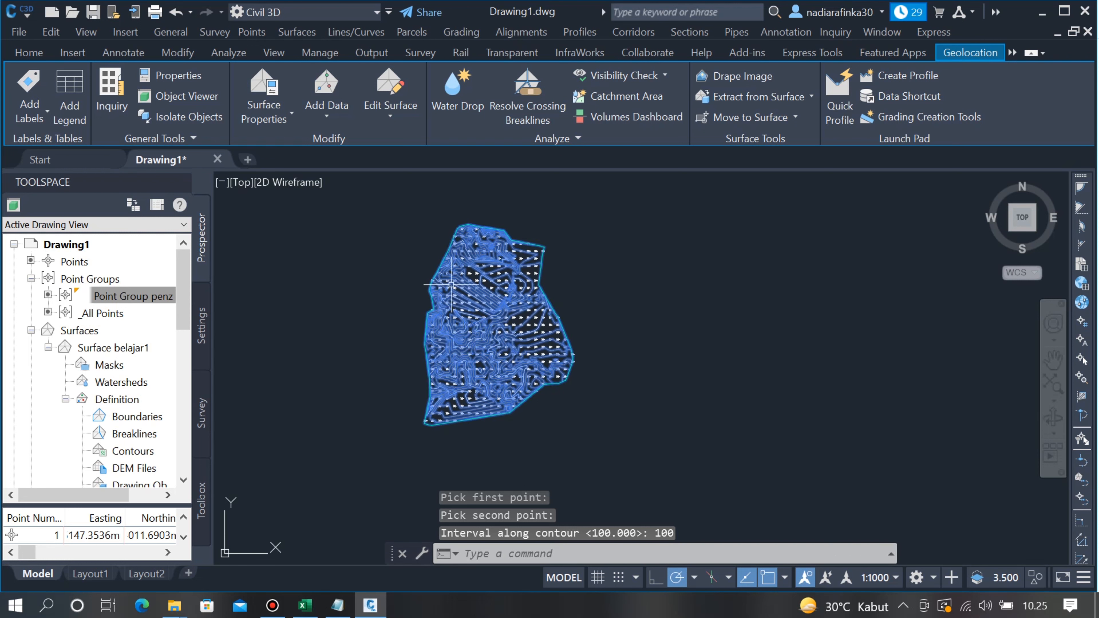
scroll(476, 286, "up", 10)
scroll(504, 288, "up", 2)
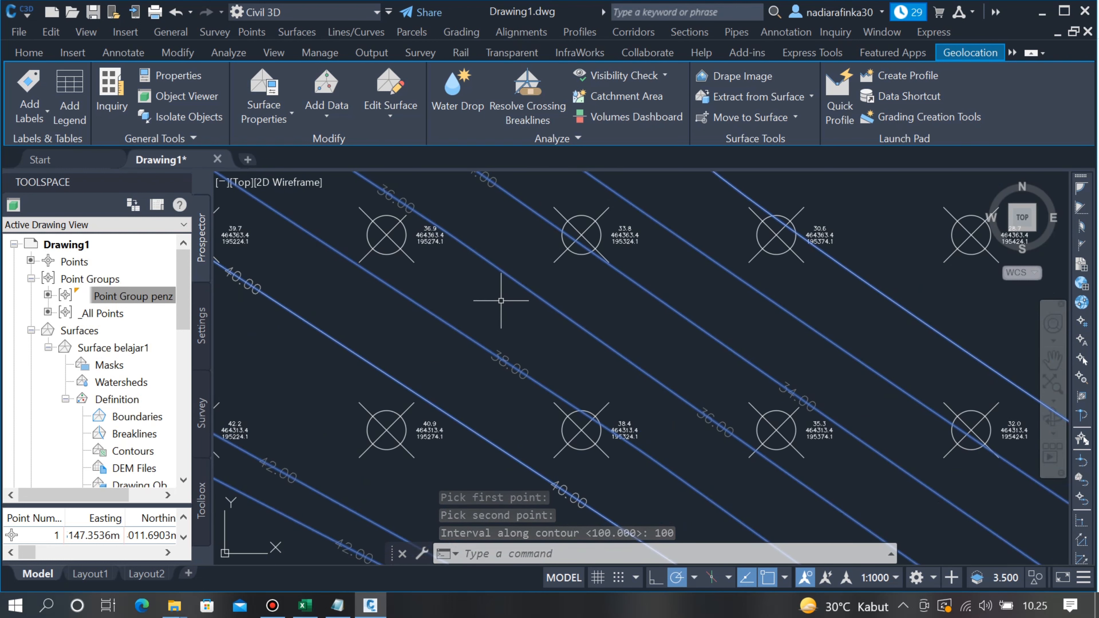
key("Escape")
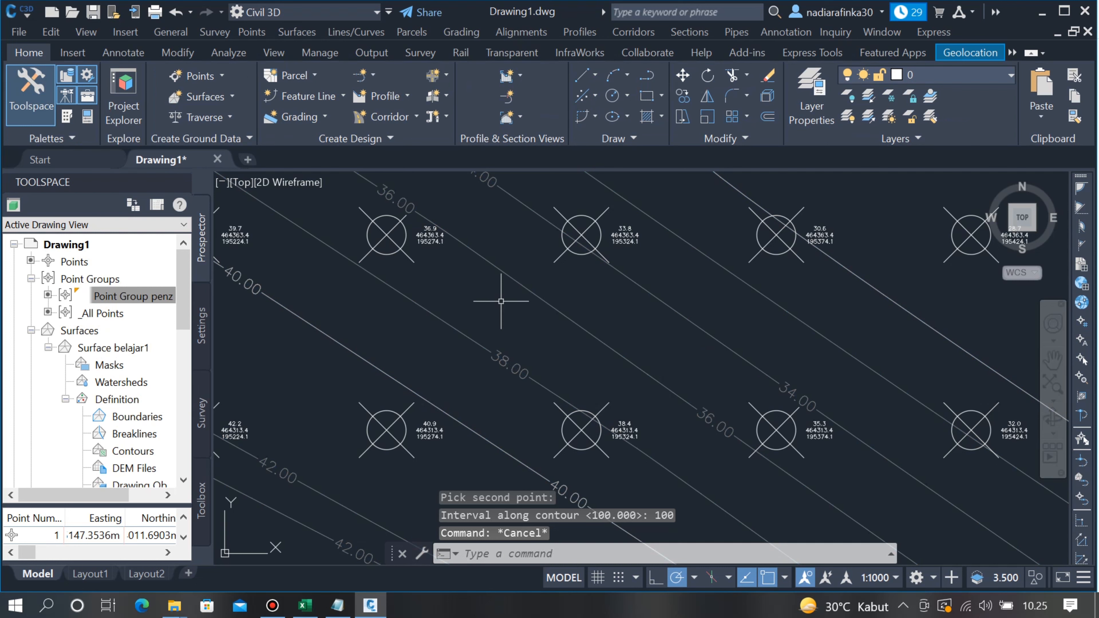
- Examine the contour elevation labels and the grid spot elevation labels across the surface
scroll(515, 346, "up", 3)
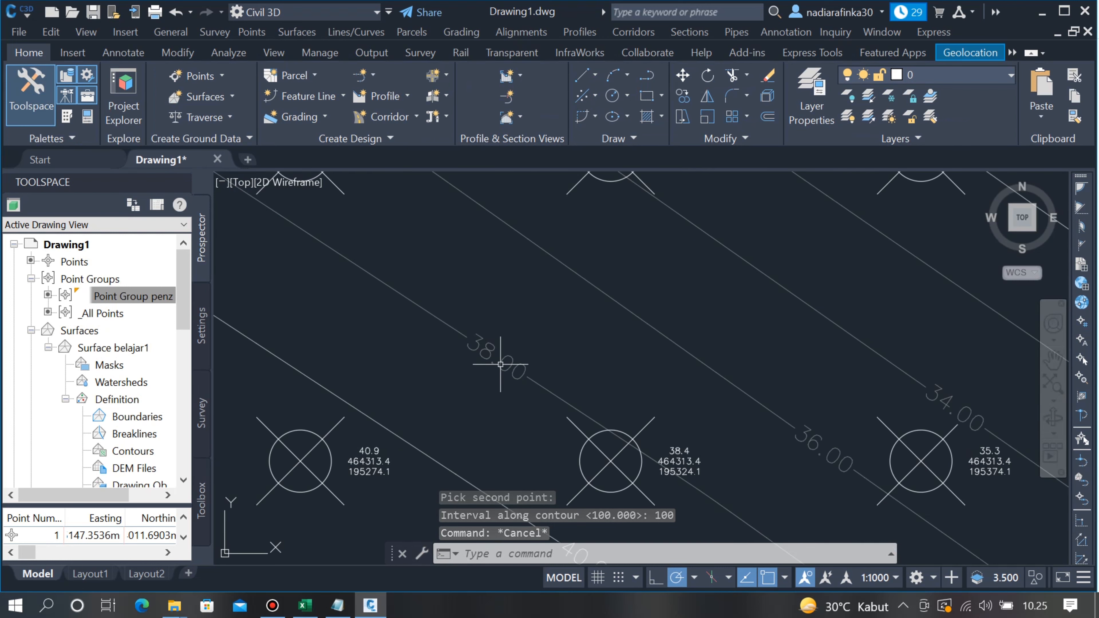
scroll(478, 340, "down", 10)
scroll(515, 333, "up", 4)
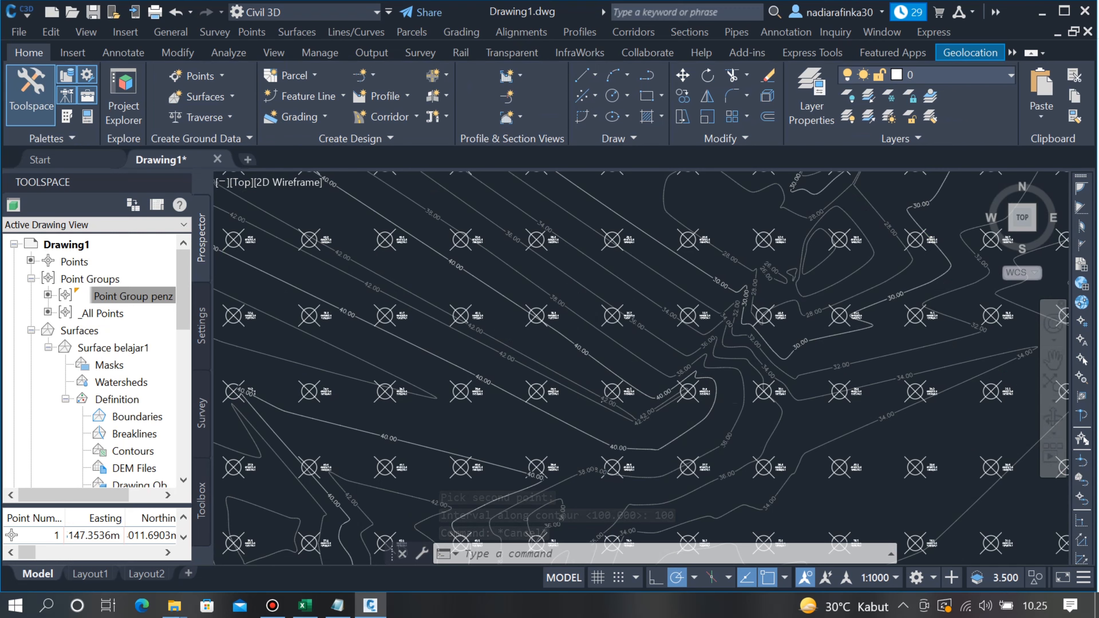
scroll(705, 409, "up", 6)
scroll(459, 409, "down", 8)
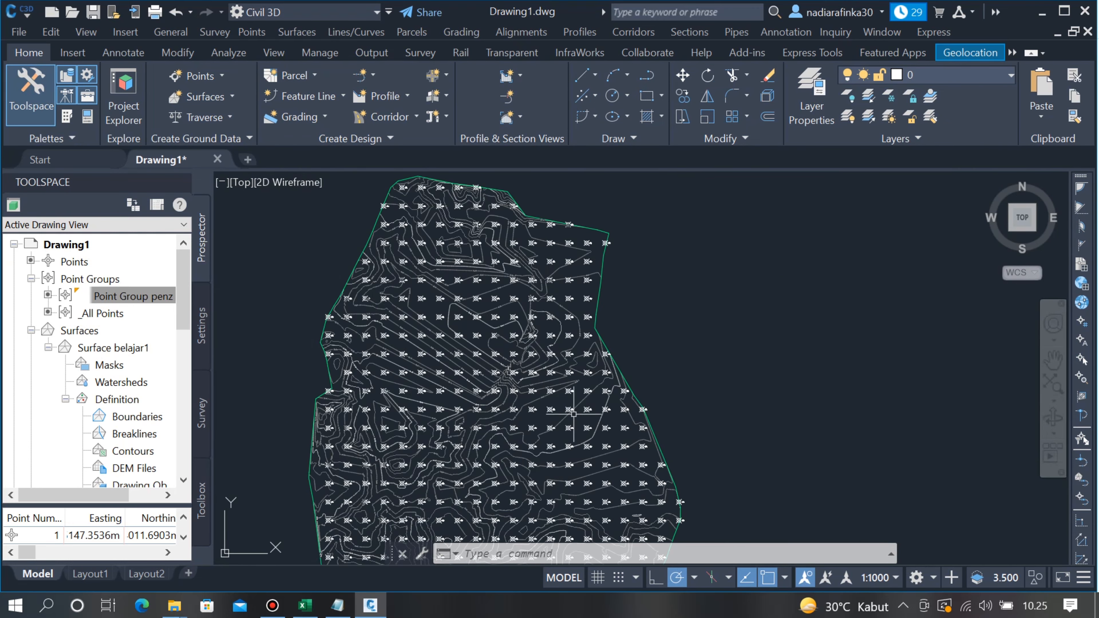
scroll(517, 404, "up", 8)
scroll(517, 405, "down", 10)
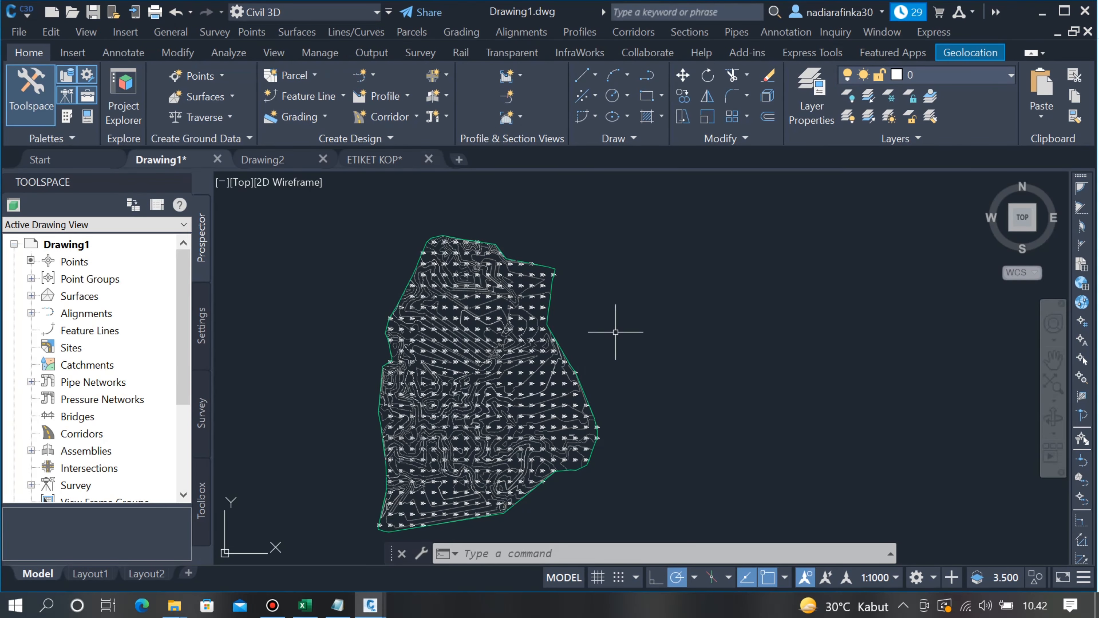
- Select every grid spot elevation and coordinate label similar to one picked label and delete them all from the surface
scroll(497, 301, "up", 10)
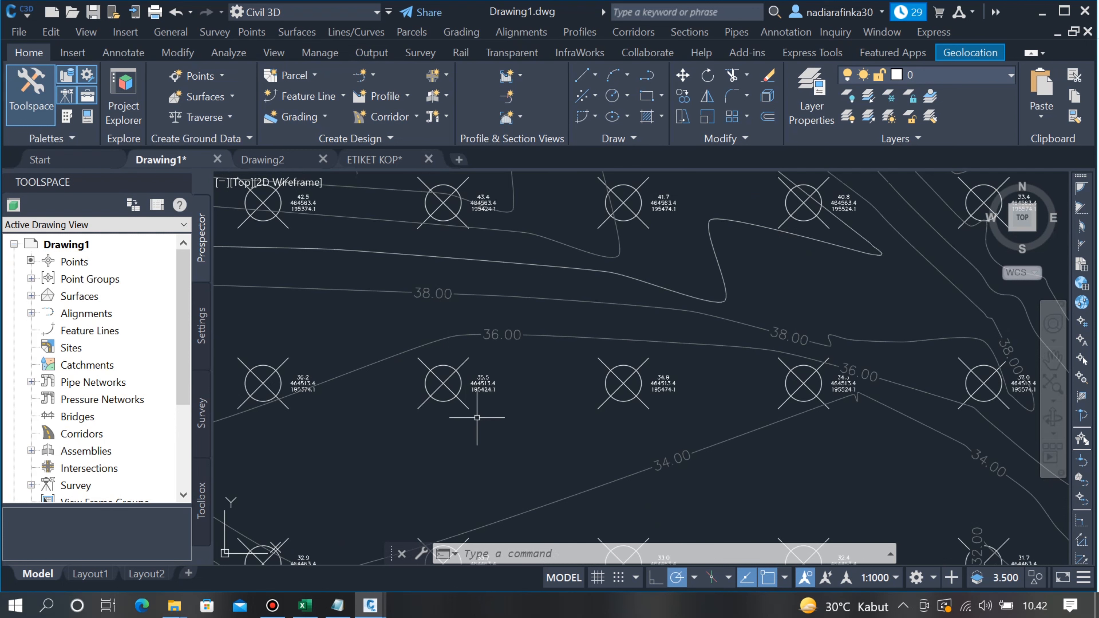
scroll(475, 410, "up", 2)
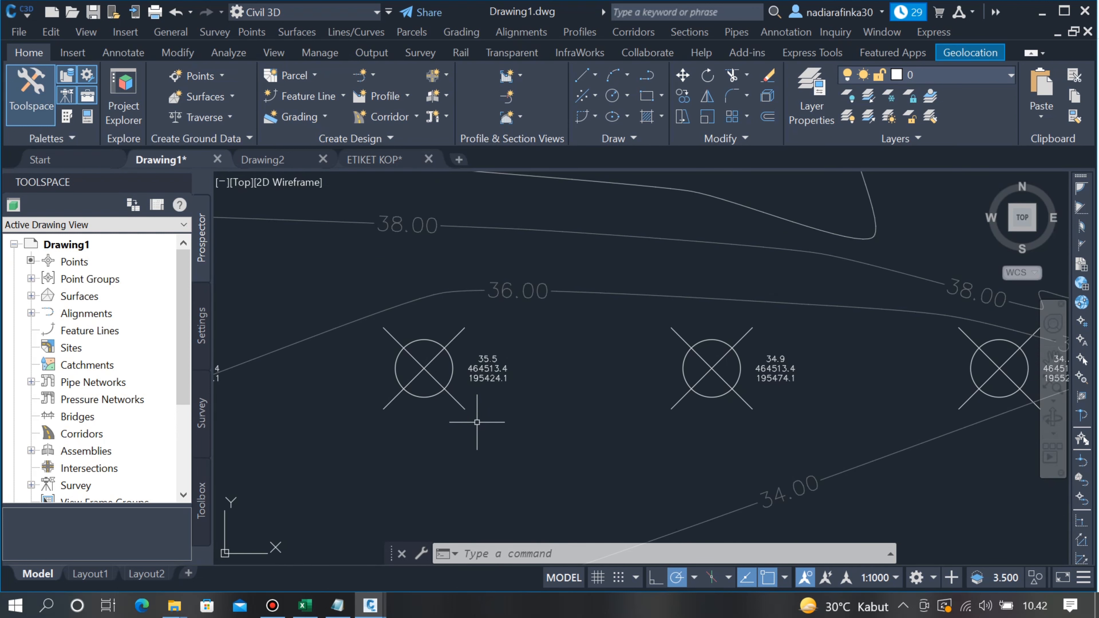
mouse_move(476, 422)
left_click(462, 333)
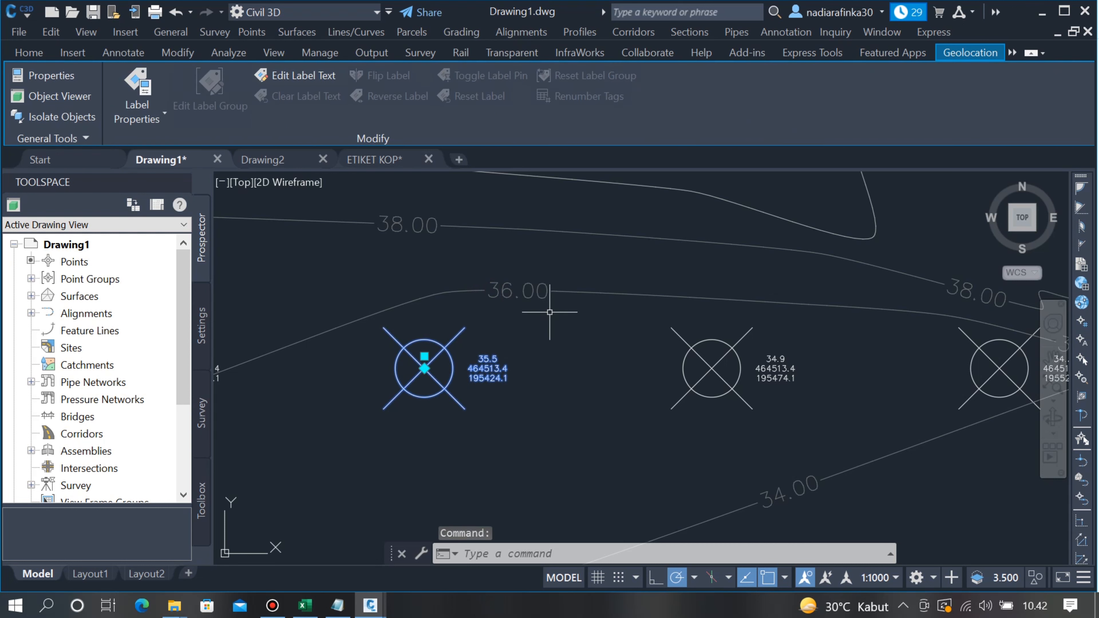
right_click(536, 339)
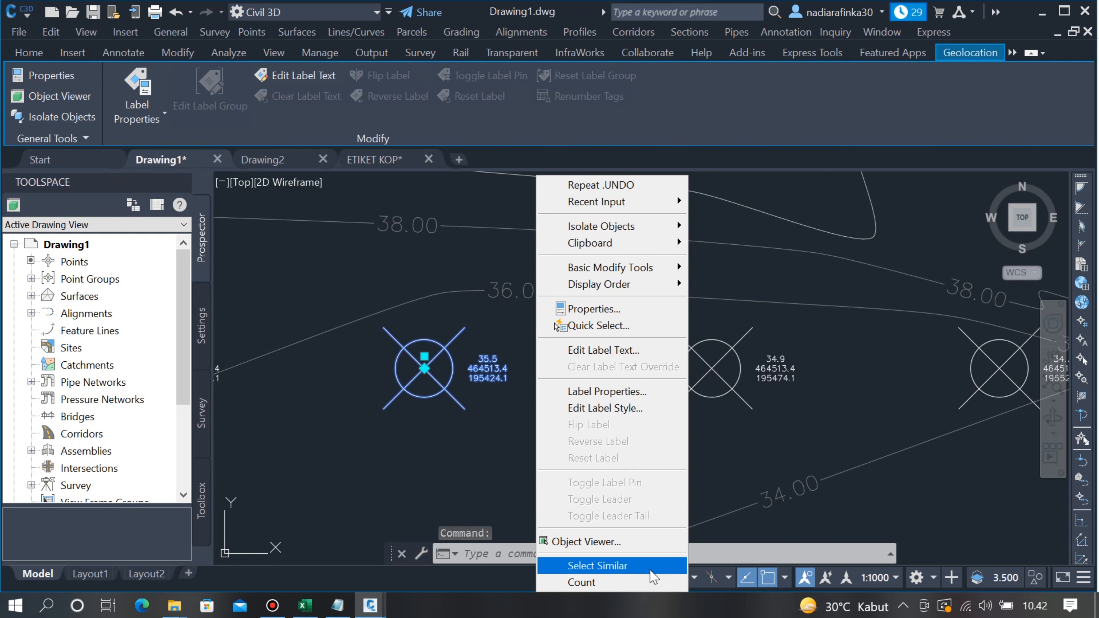
left_click(654, 565)
scroll(583, 388, "down", 5)
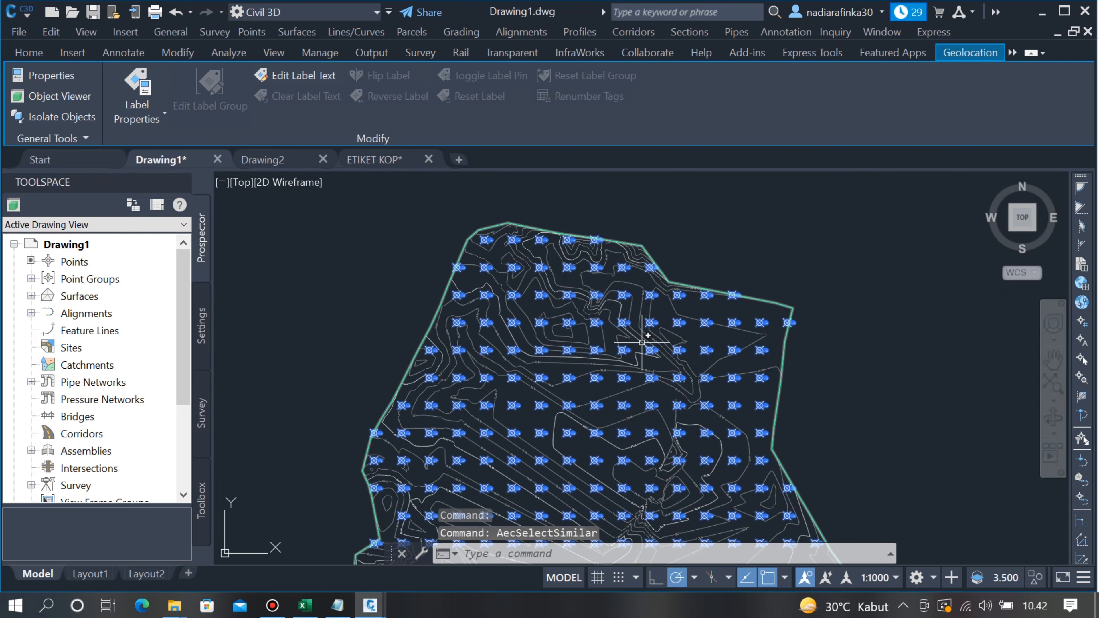
scroll(642, 342, "down", 5)
scroll(673, 347, "up", 5)
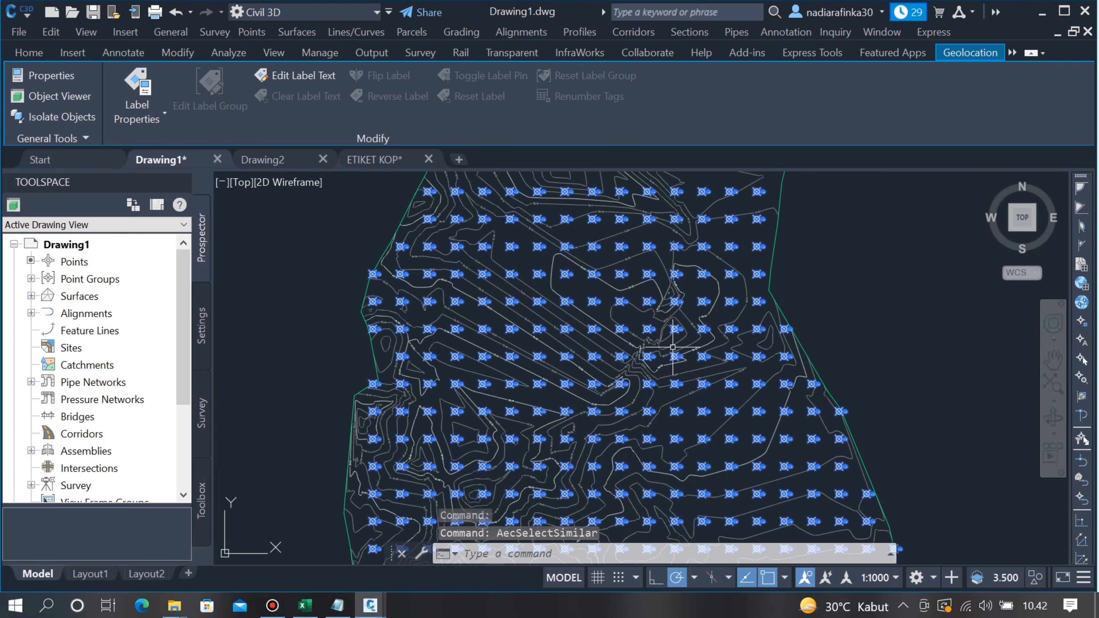
scroll(706, 289, "up", 2)
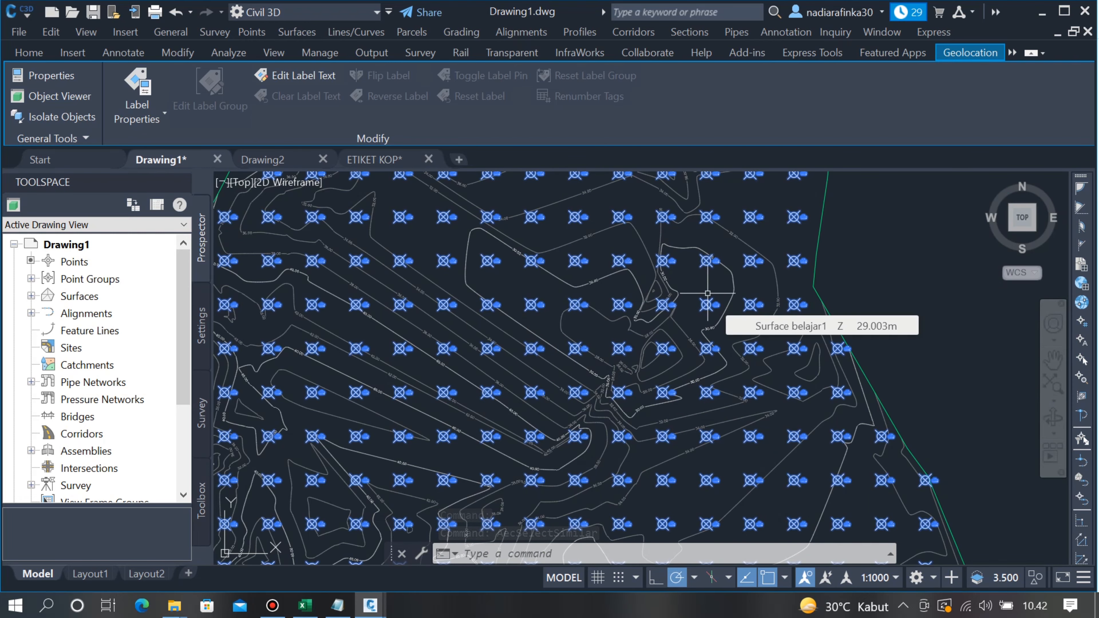
key("Delete")
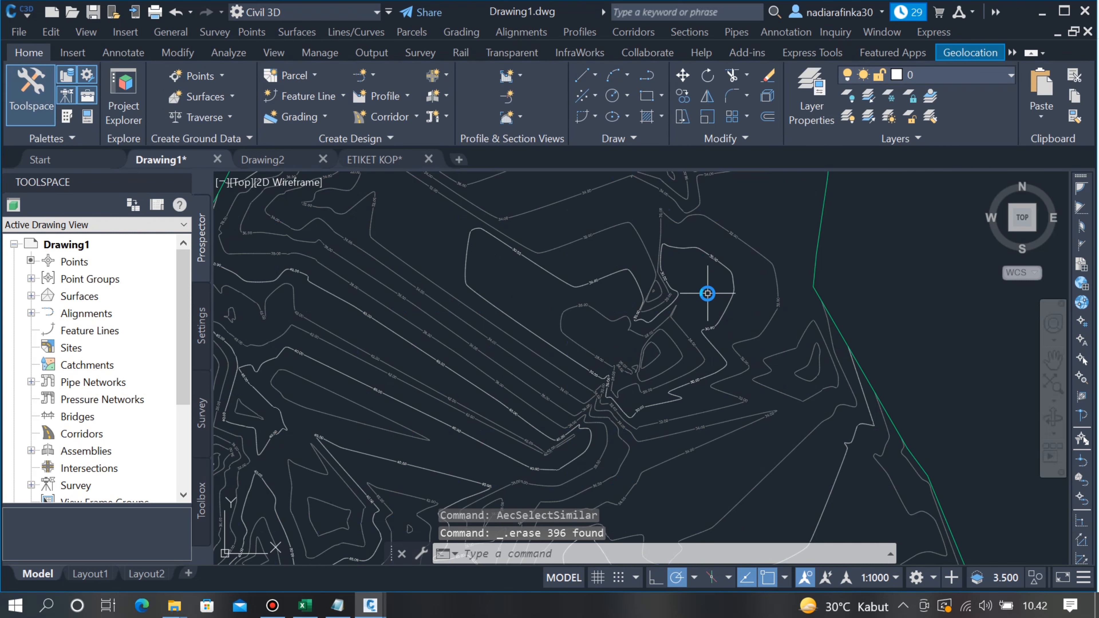
- Switch to Layout2 and delete its existing viewport from the sheet
scroll(675, 290, "down", 5)
scroll(619, 342, "up", 3)
scroll(691, 281, "down", 3)
scroll(691, 280, "up", 4)
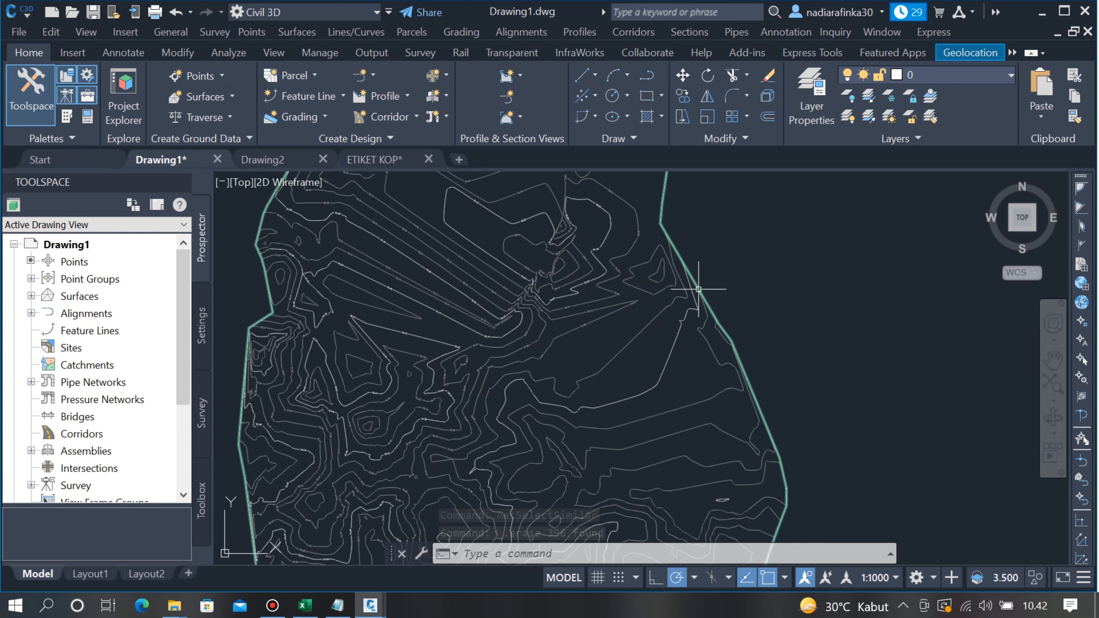
left_click(147, 574)
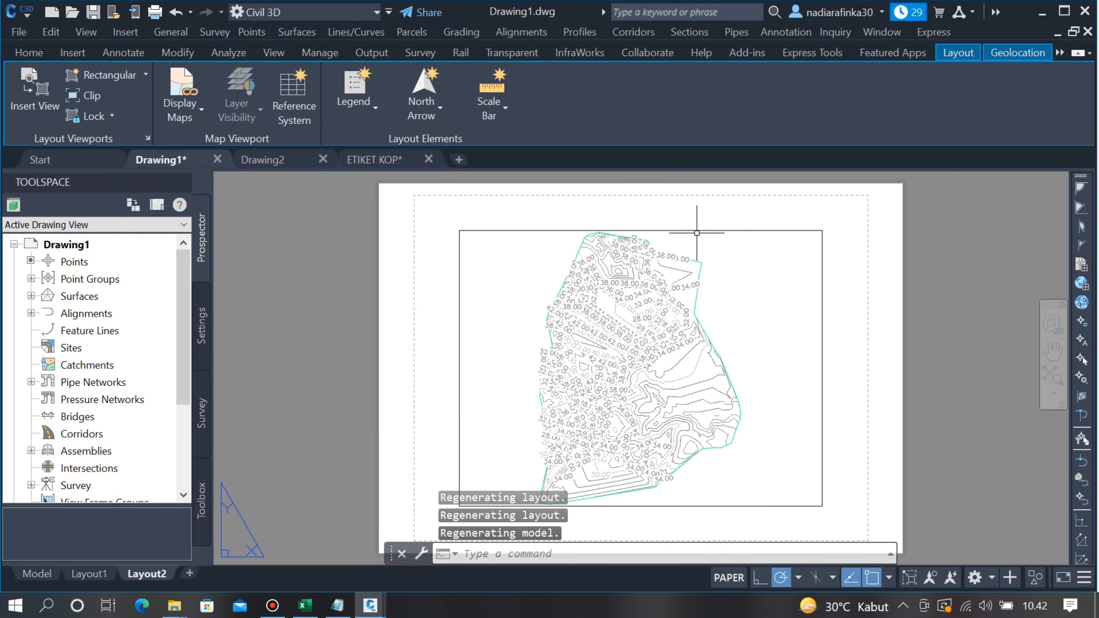
scroll(864, 214, "up", 1)
scroll(863, 214, "down", 1)
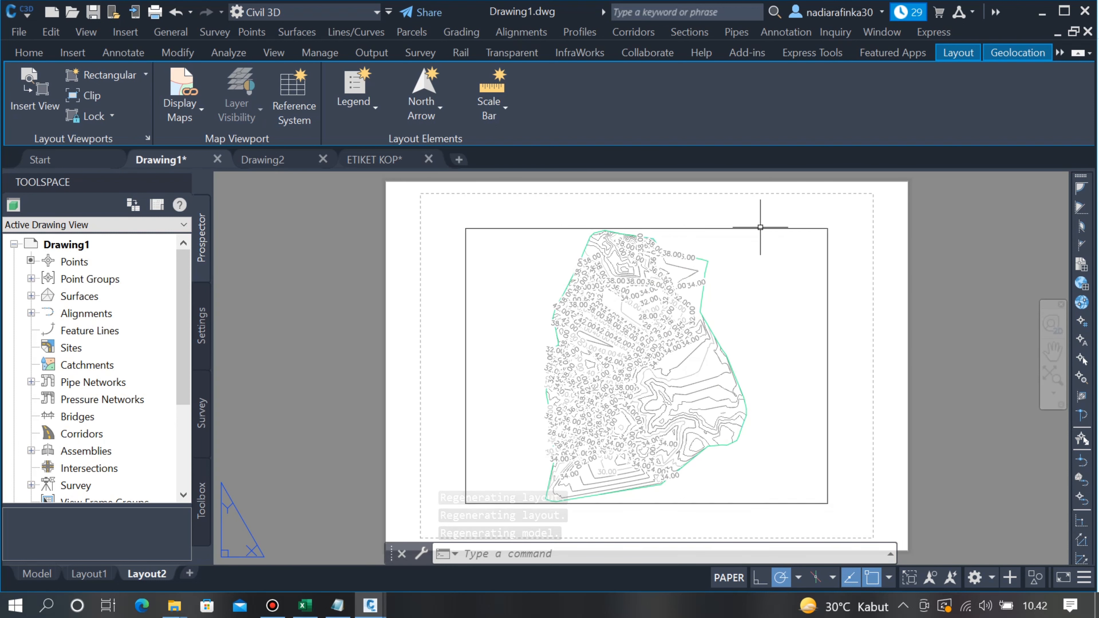
left_click(760, 227)
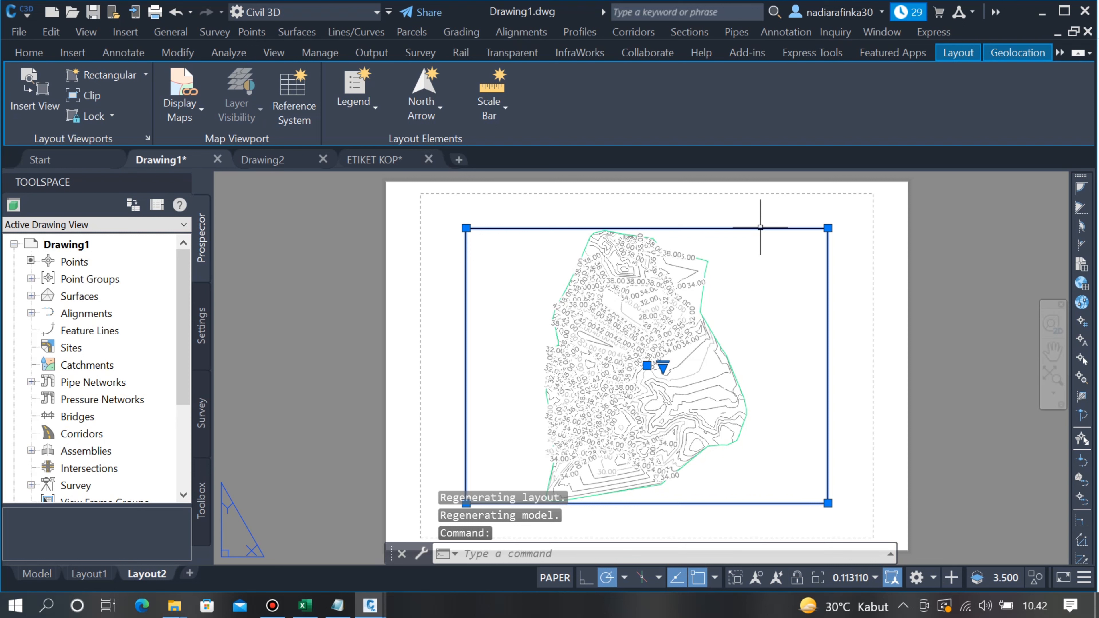
key("Delete")
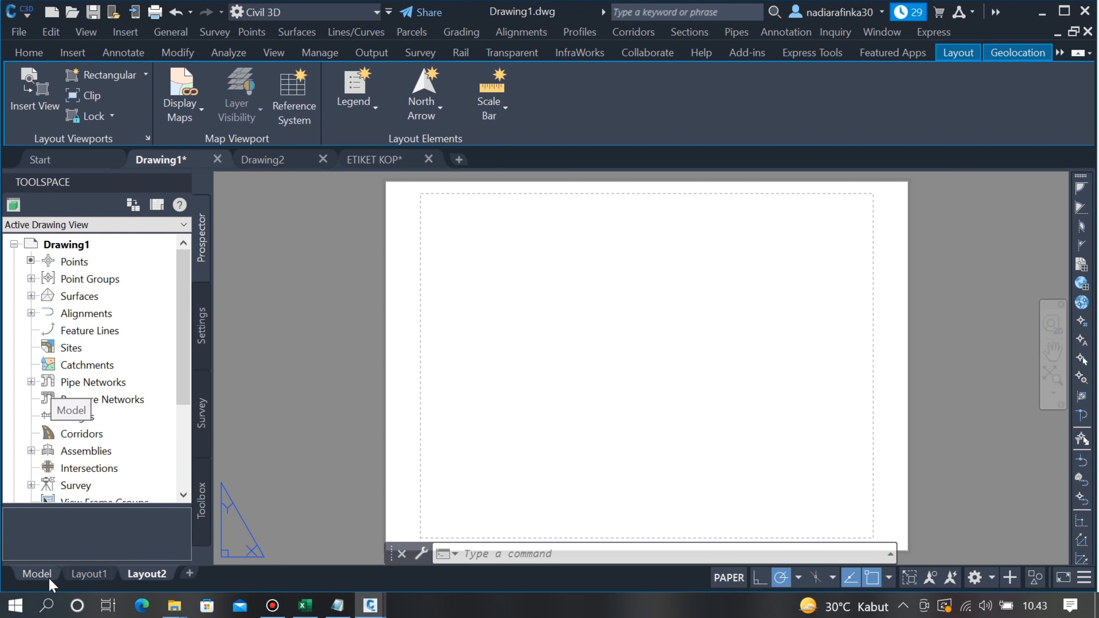
- Modify the page setup of Layout2 and set its plotter to DWG To PDF.pc3
mouse_move(52, 583)
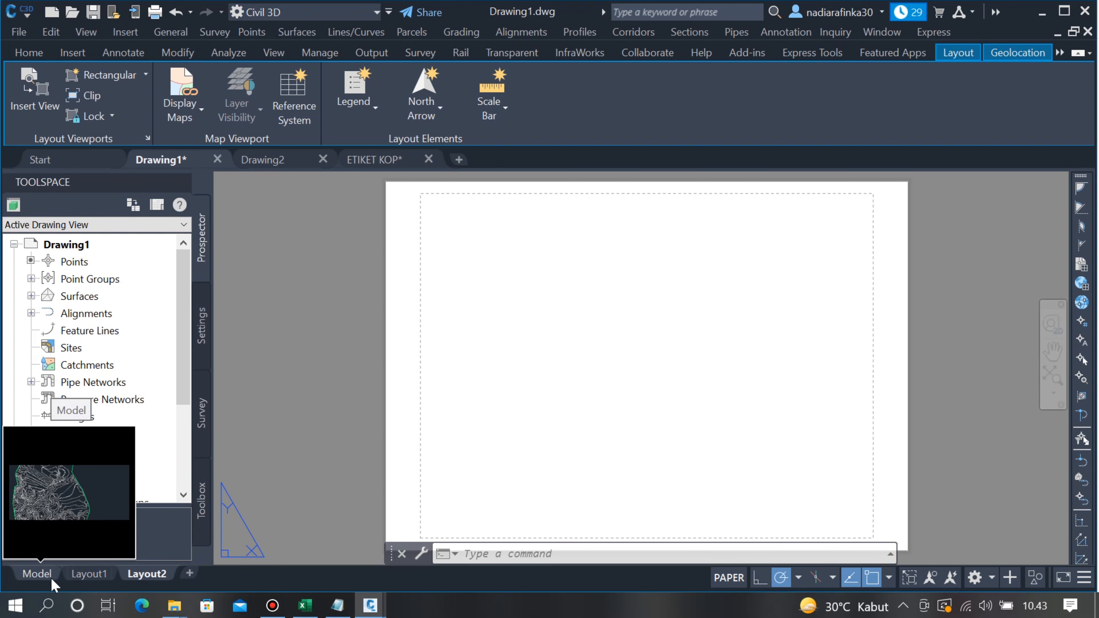
right_click(152, 582)
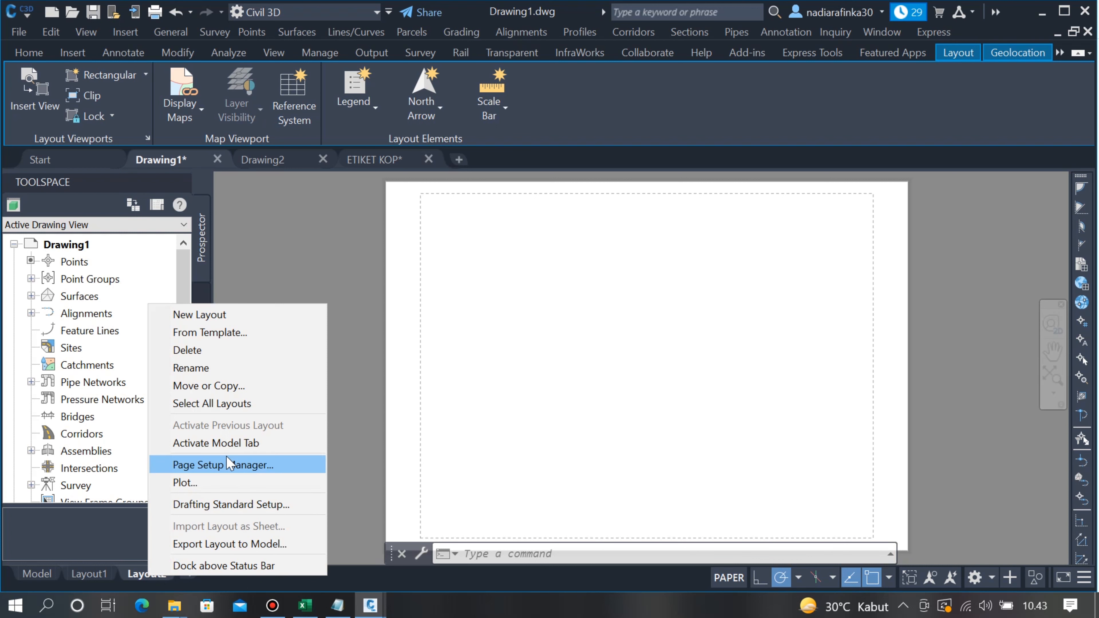
left_click(235, 467)
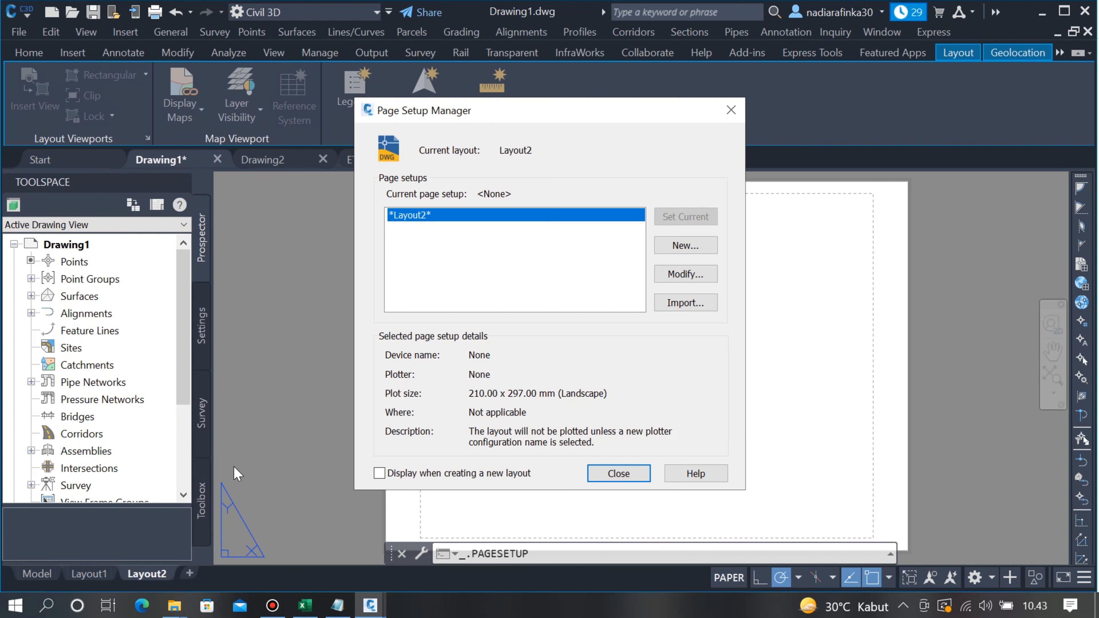
left_click(700, 276)
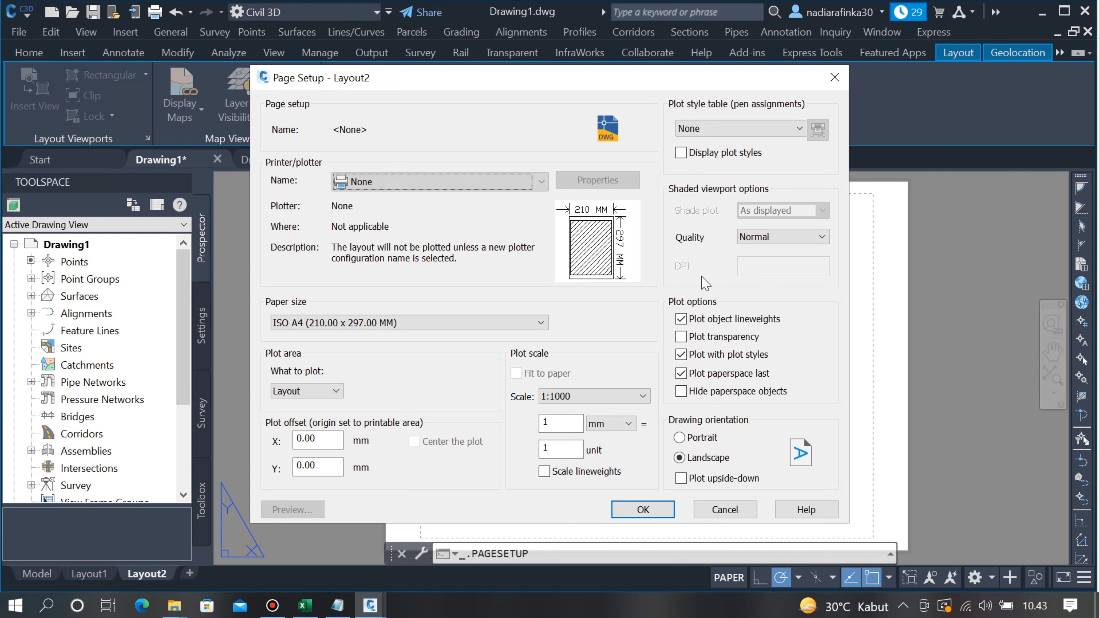
left_click(464, 183)
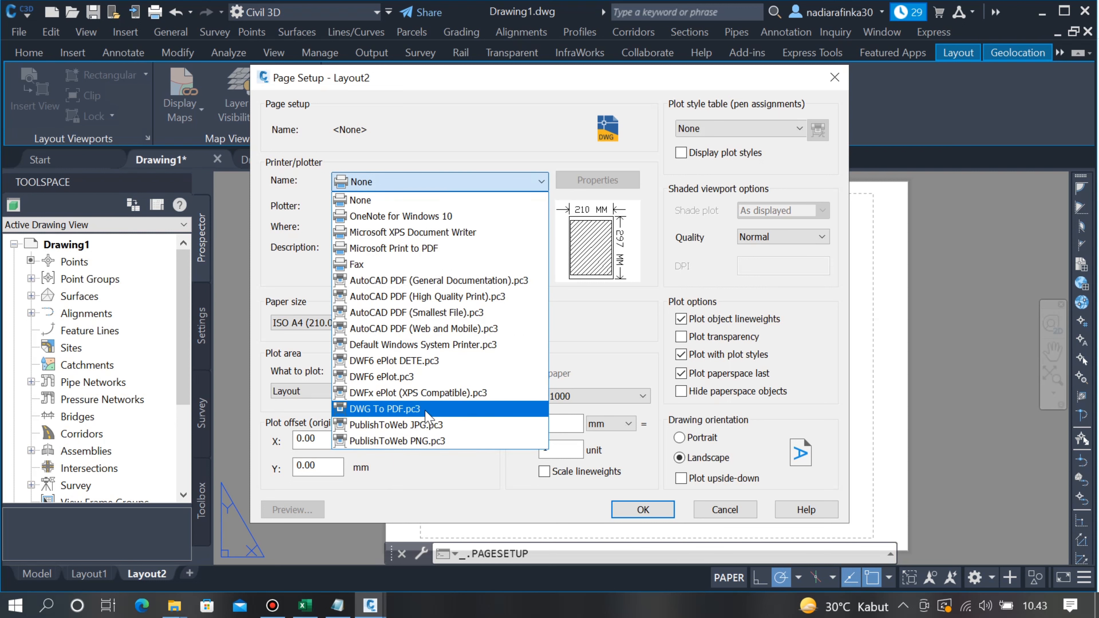
left_click(395, 409)
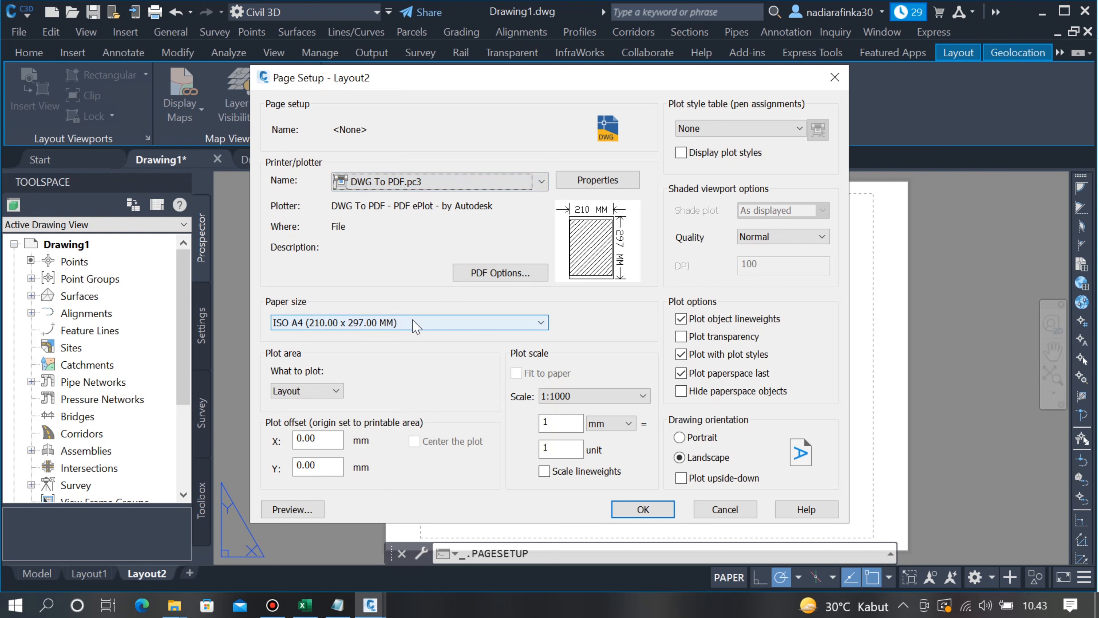
- Set the paper size to ISO full bleed A3 (420.00 x 297.00 MM), apply the page setup and close its manager
left_click(389, 323)
scroll(383, 236, "up", 8)
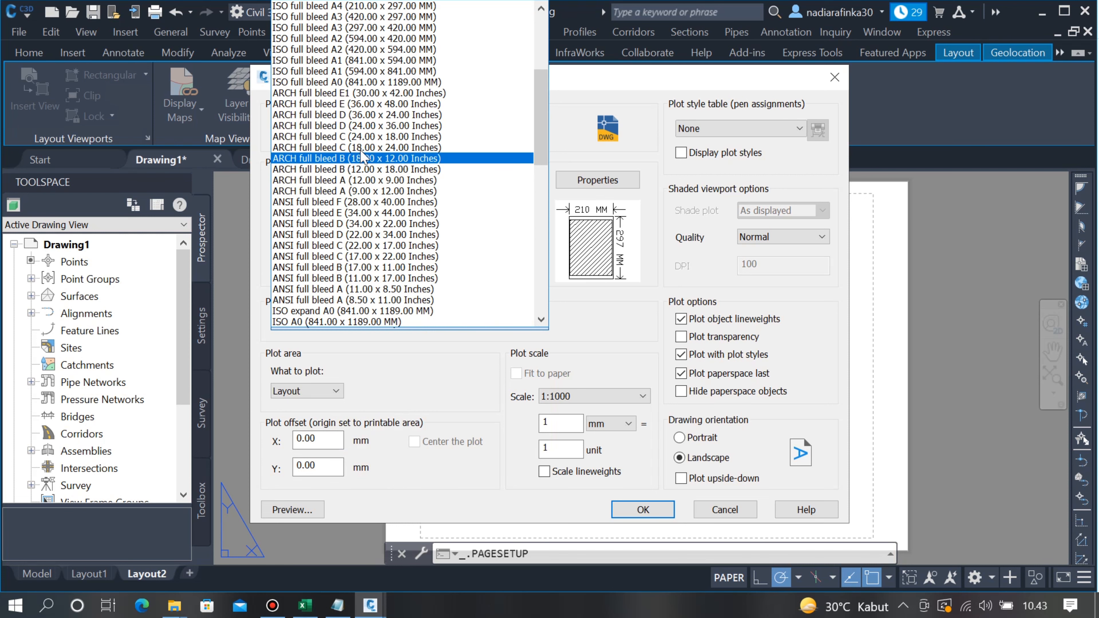
scroll(341, 134, "up", 3)
scroll(342, 140, "up", 2)
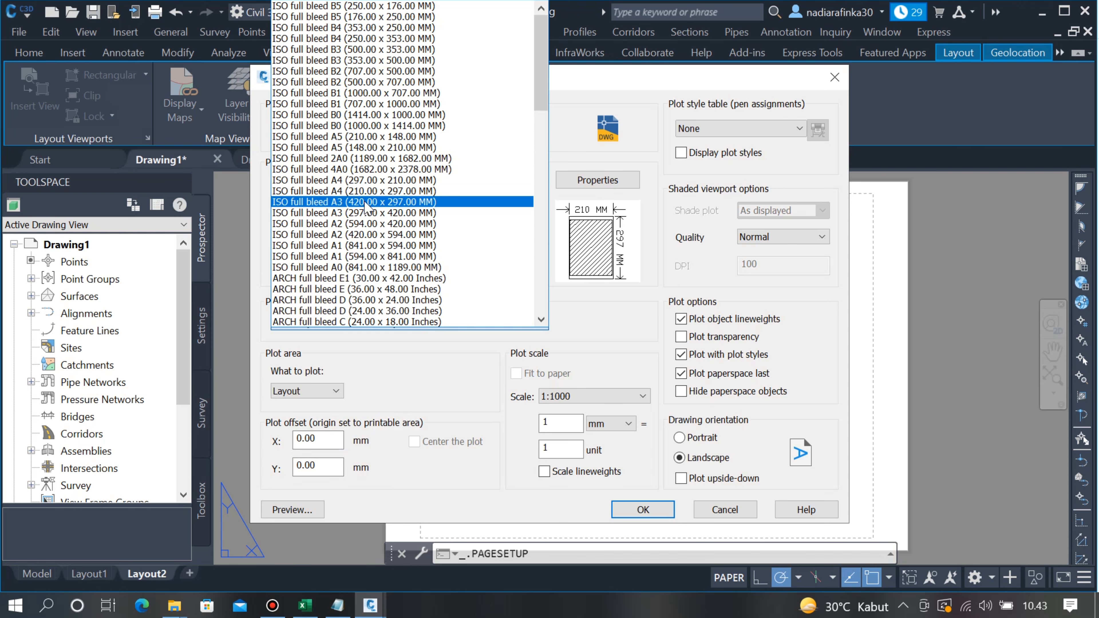
left_click(388, 202)
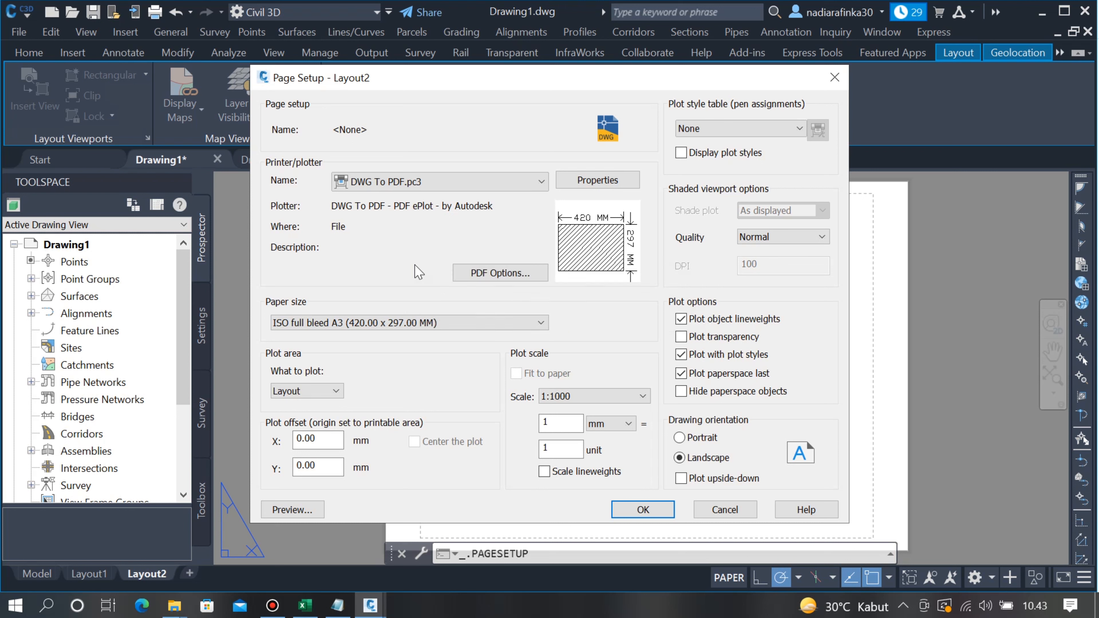
left_click(637, 511)
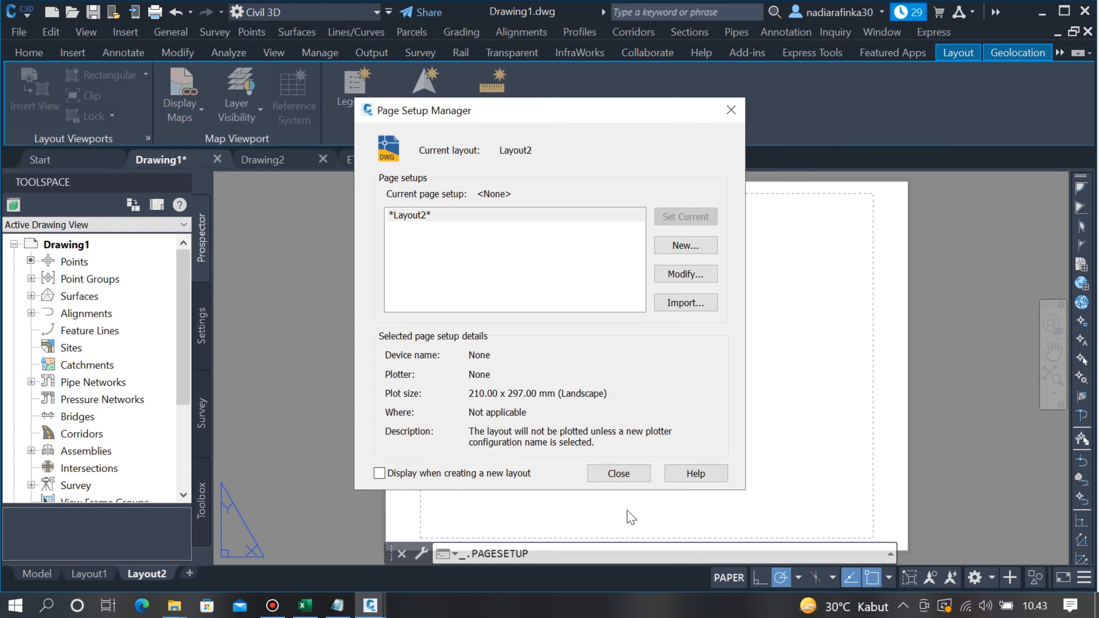
left_click(619, 473)
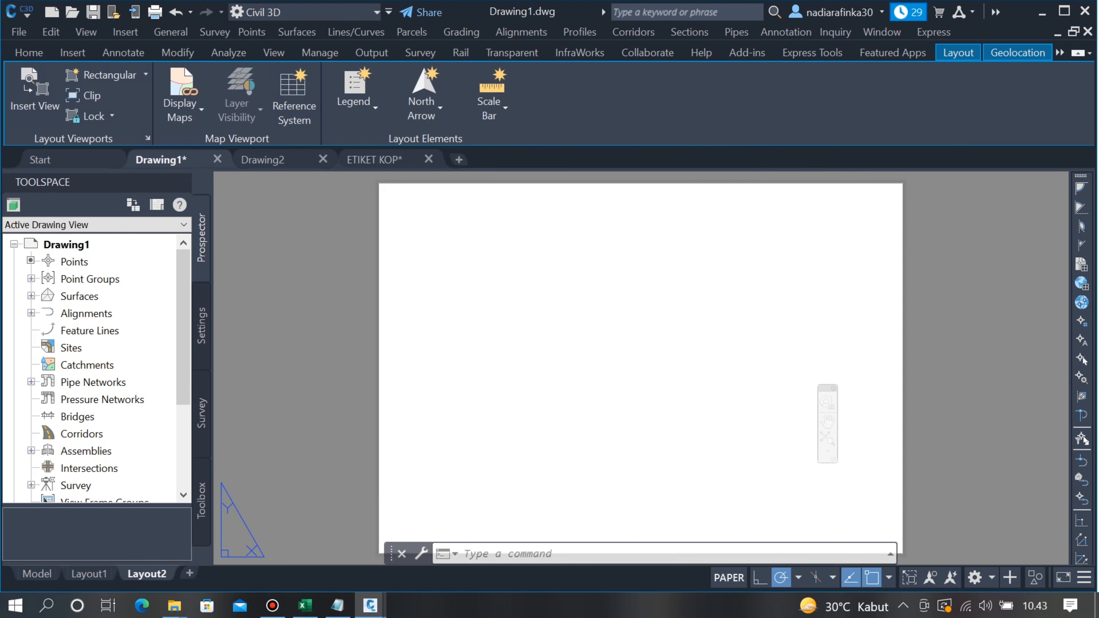
- In the ETIKET KOP drawing, select the entire sheet border with its title block and copy it to the clipboard
scroll(692, 274, "up", 2)
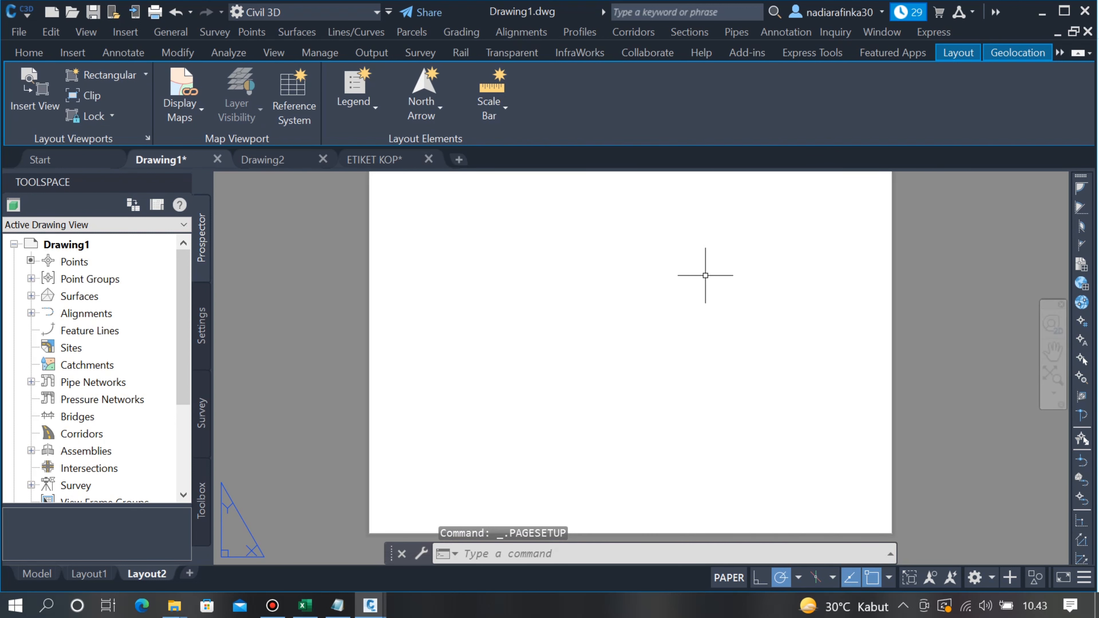
scroll(833, 237, "down", 2)
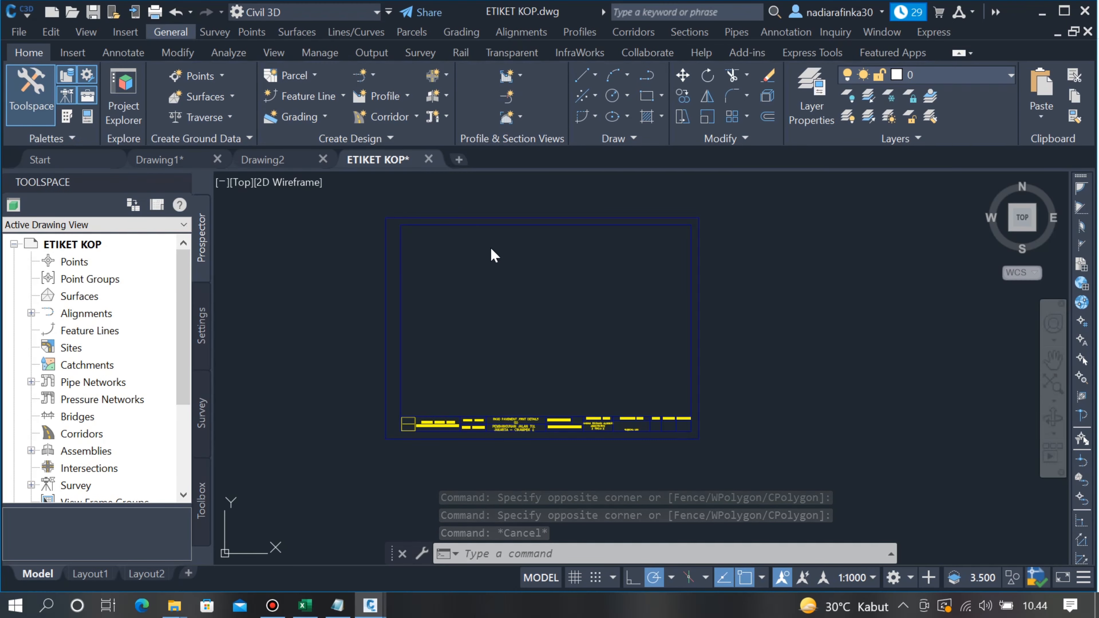
left_click(364, 201)
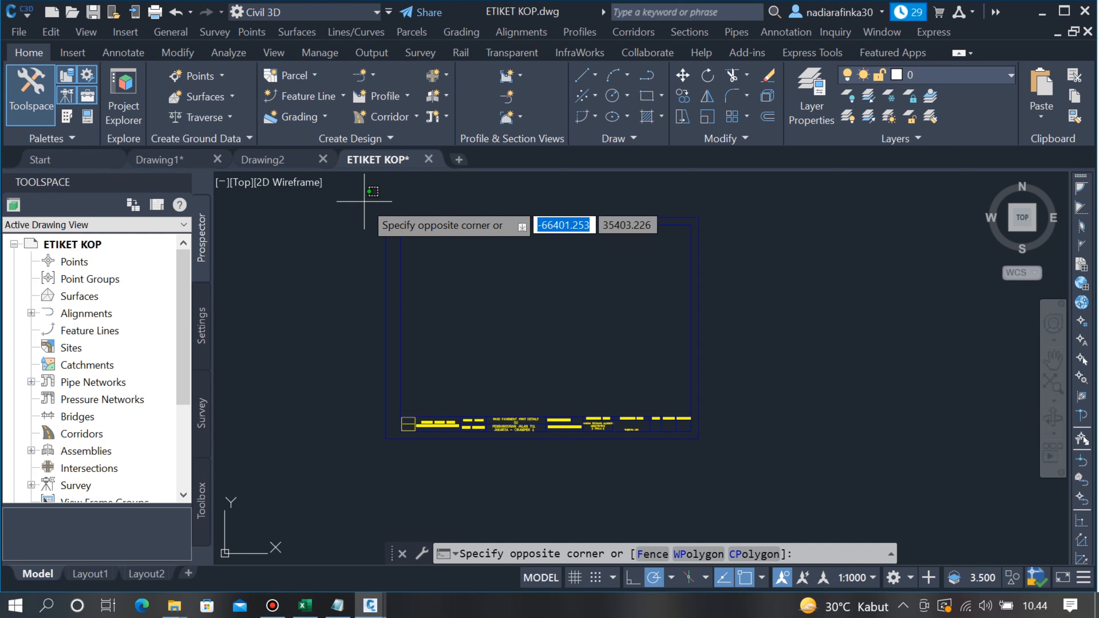
left_click(776, 486)
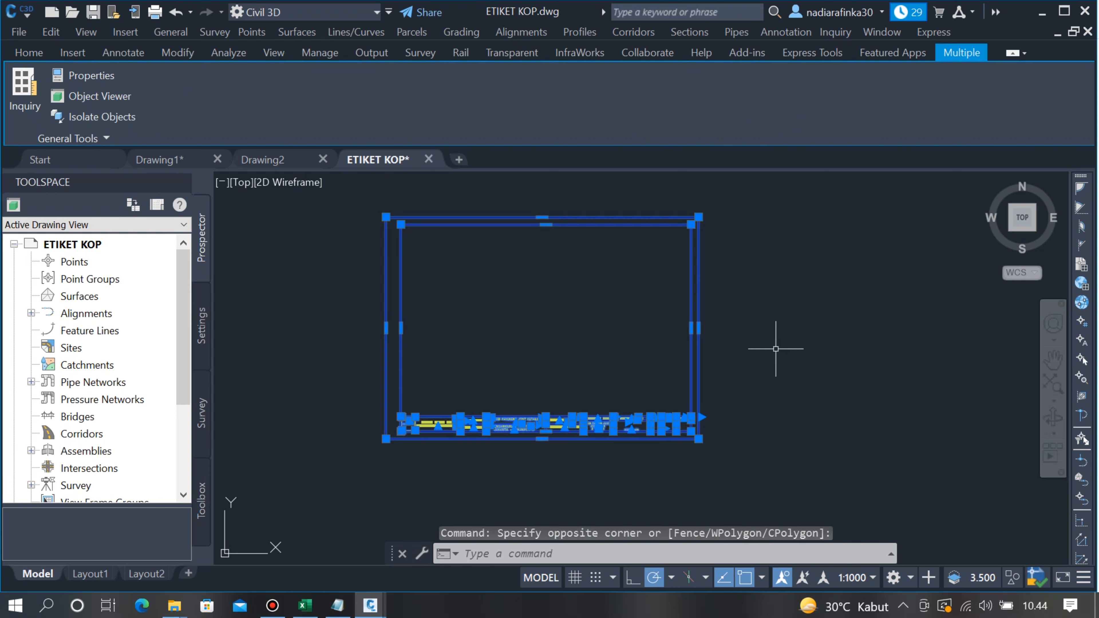
right_click(822, 262)
mouse_move(917, 331)
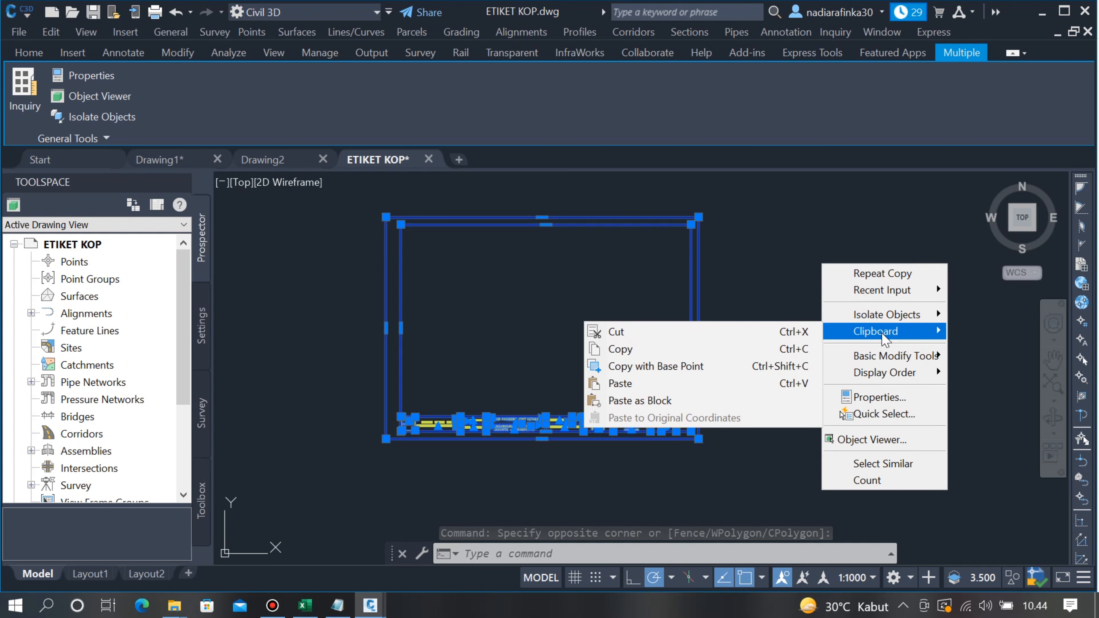
left_click(660, 356)
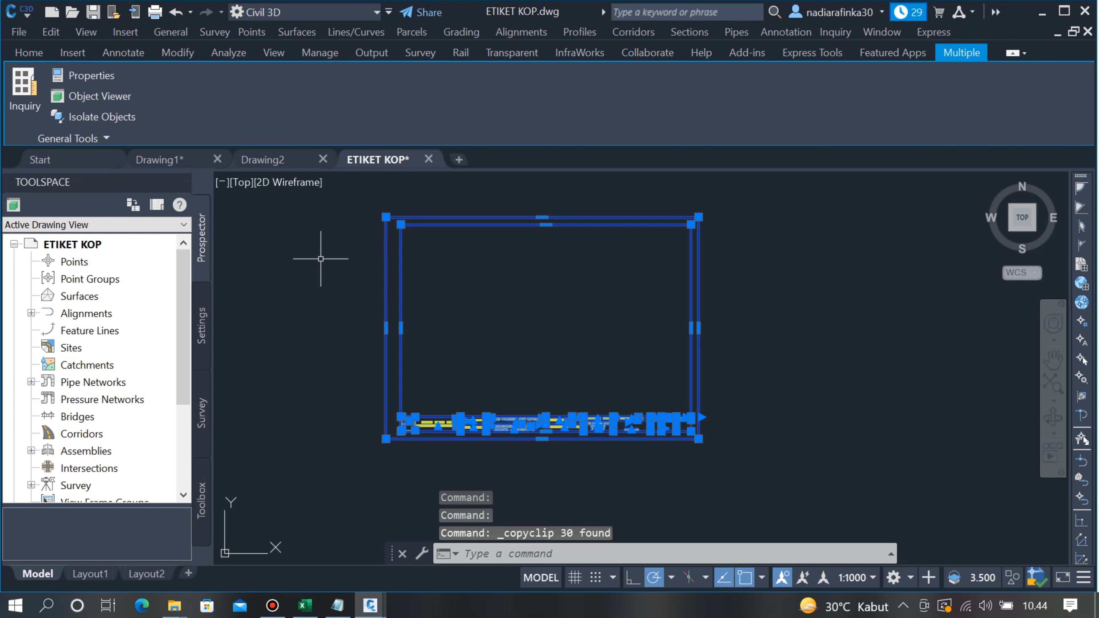
- Paste the copied border and title block into Layout2 of Drawing1, aligning its lower-left corner with the sheet's lower-left corner
left_click(162, 161)
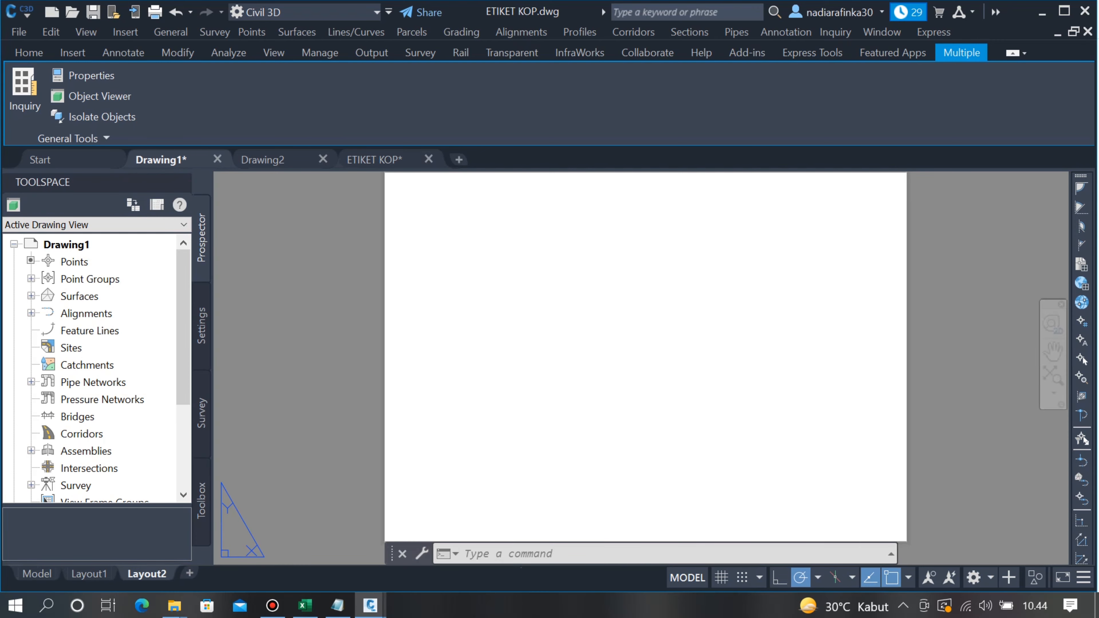
right_click(559, 309)
mouse_move(629, 387)
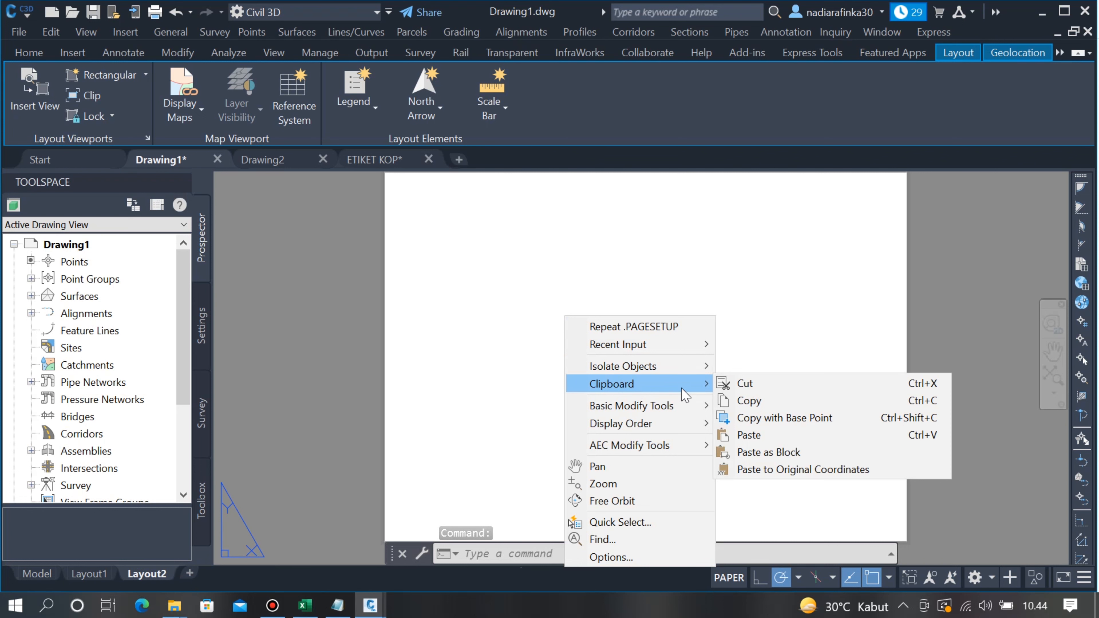
left_click(753, 435)
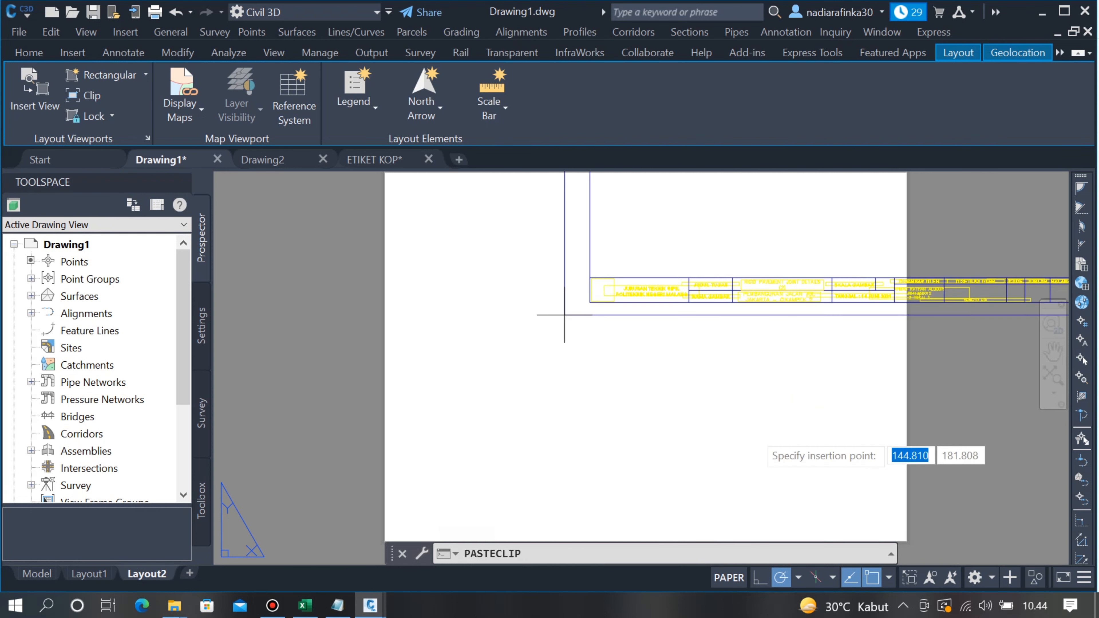
scroll(519, 454, "down", 4)
scroll(489, 463, "up", 6)
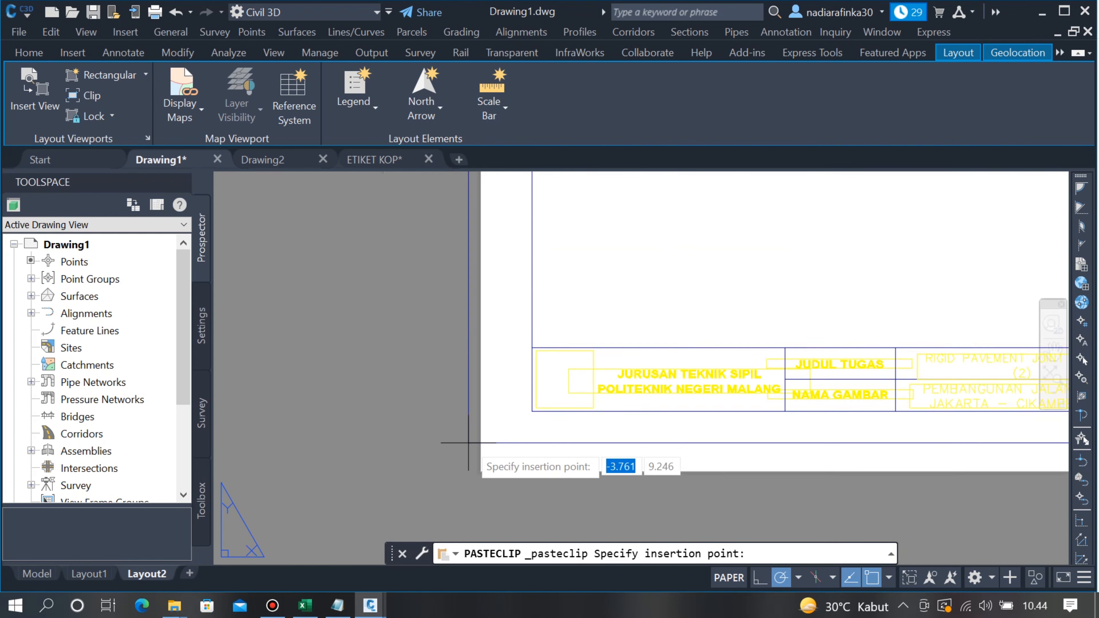
scroll(493, 515, "up", 3)
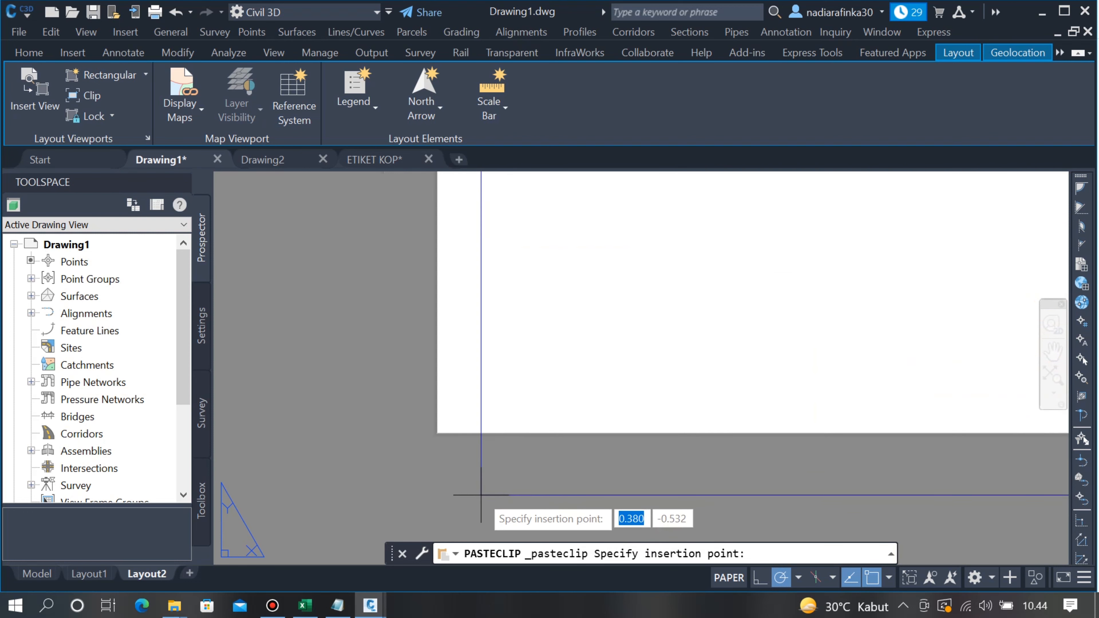
left_click(437, 433)
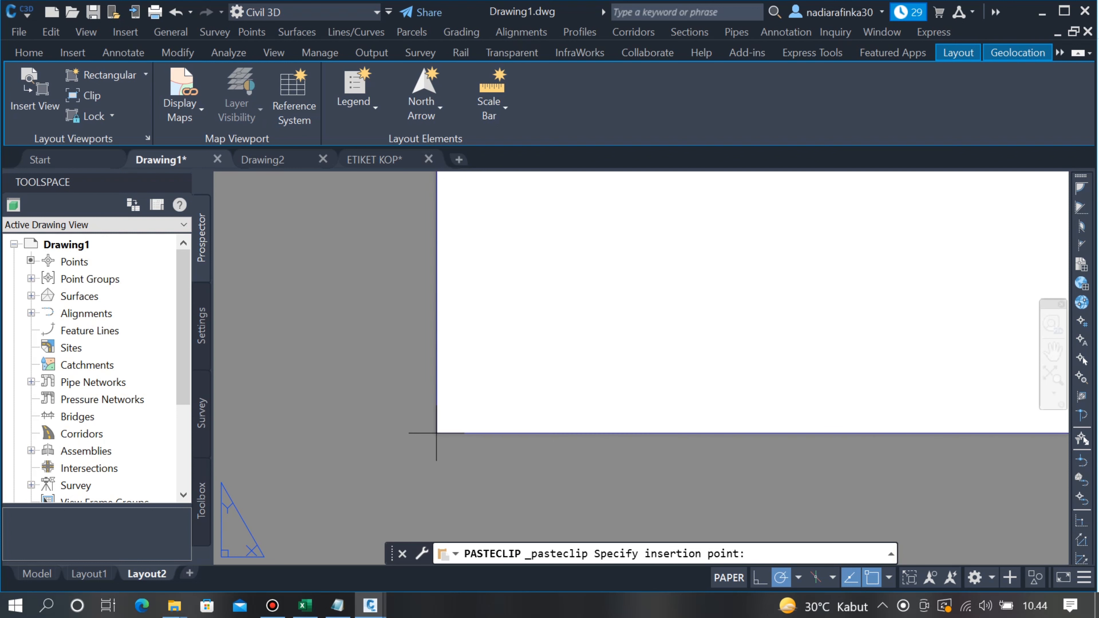
- Create a rectangular viewport in the central area of the sheet, inside the inner border and above the title block
scroll(423, 264, "down", 18)
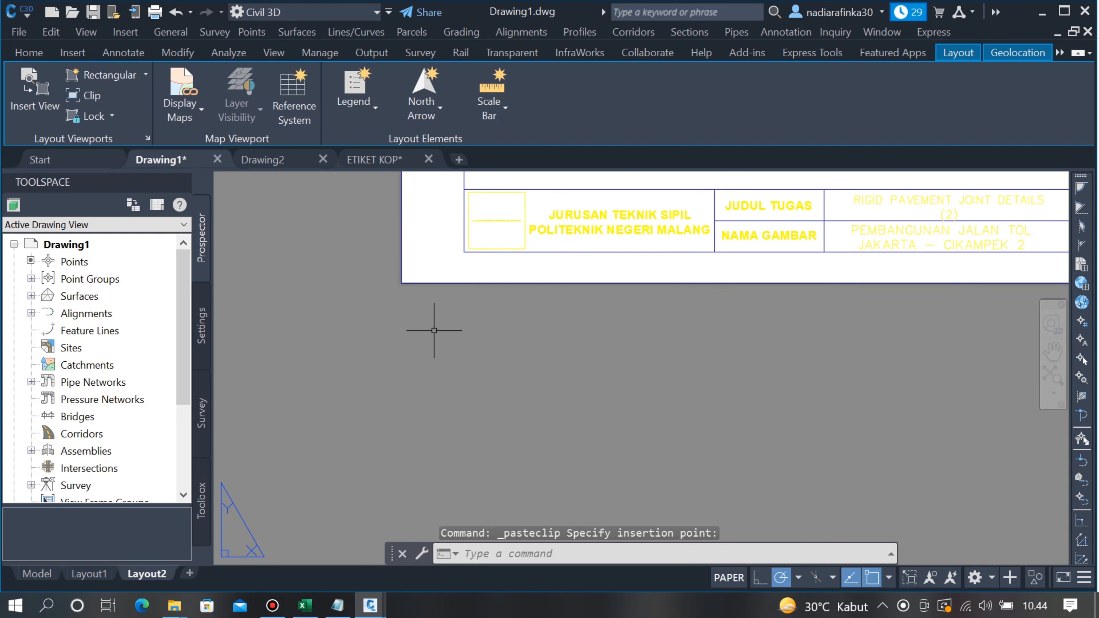
scroll(479, 312, "up", 6)
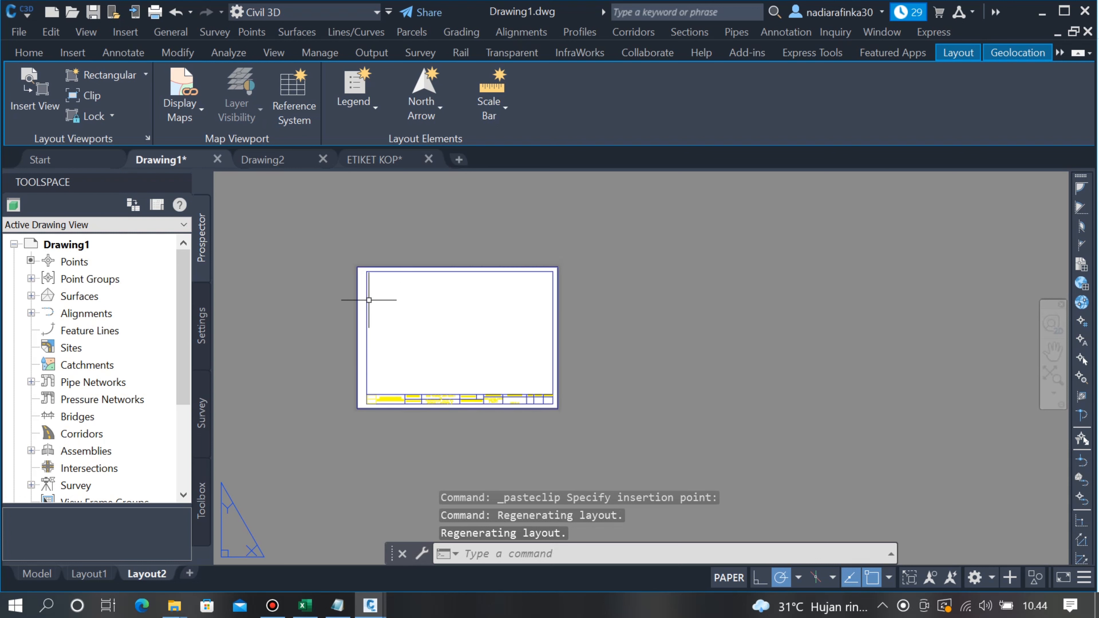
scroll(389, 321, "up", 4)
scroll(398, 321, "down", 4)
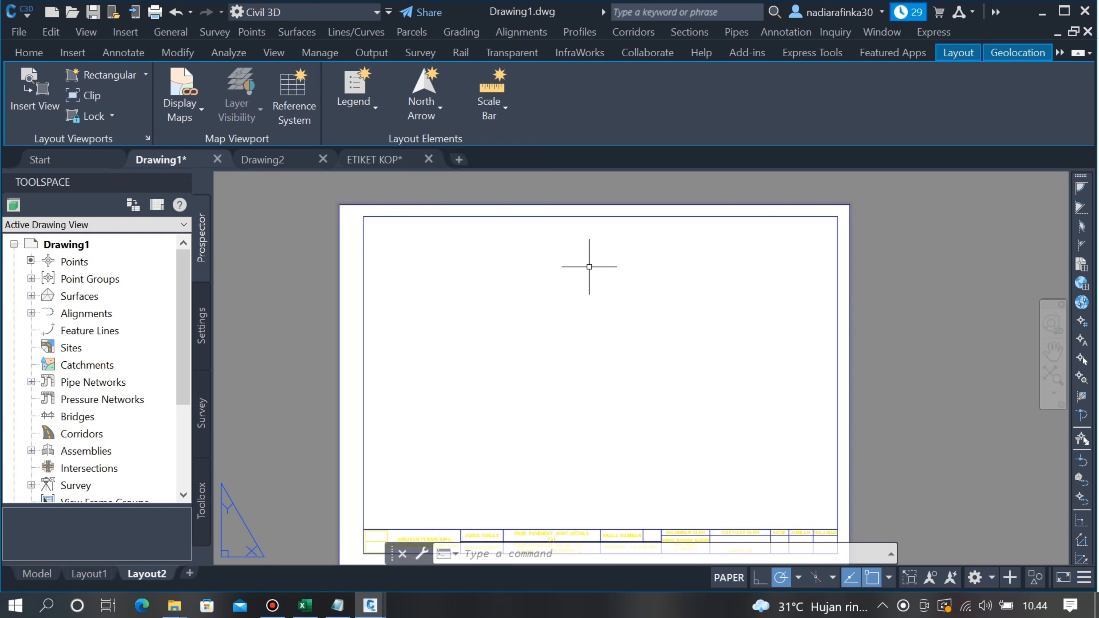
left_click(113, 77)
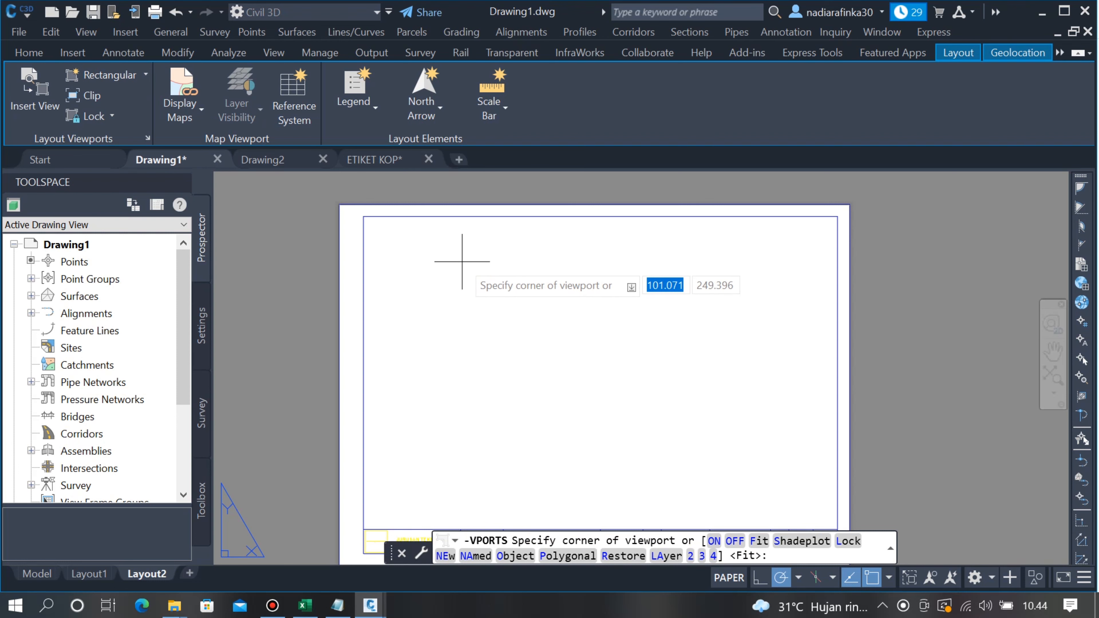
left_click(452, 260)
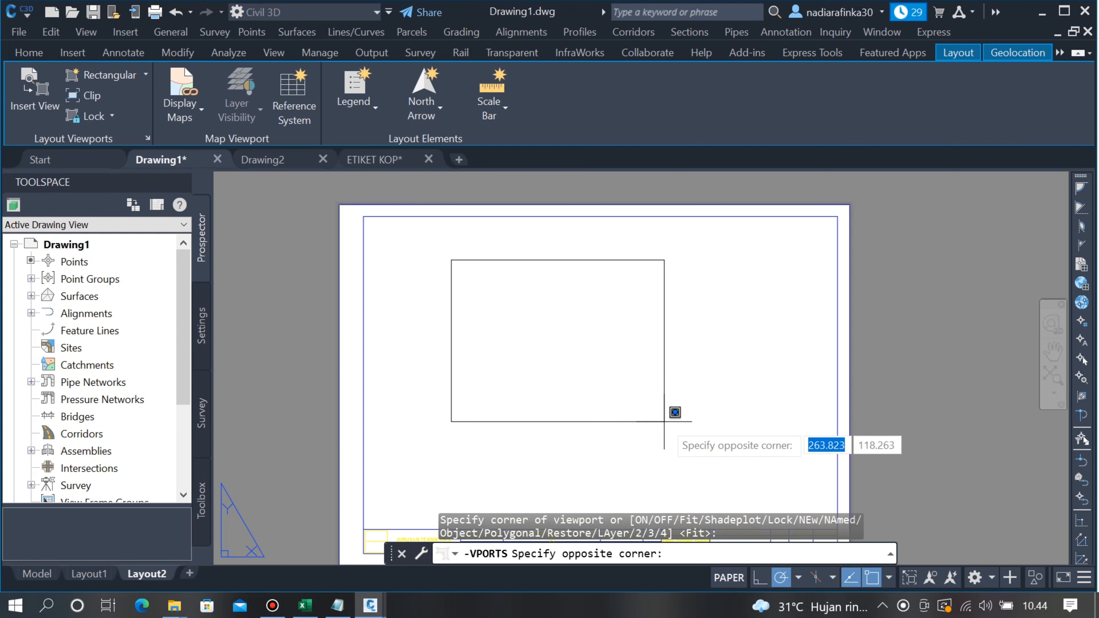
left_click(747, 490)
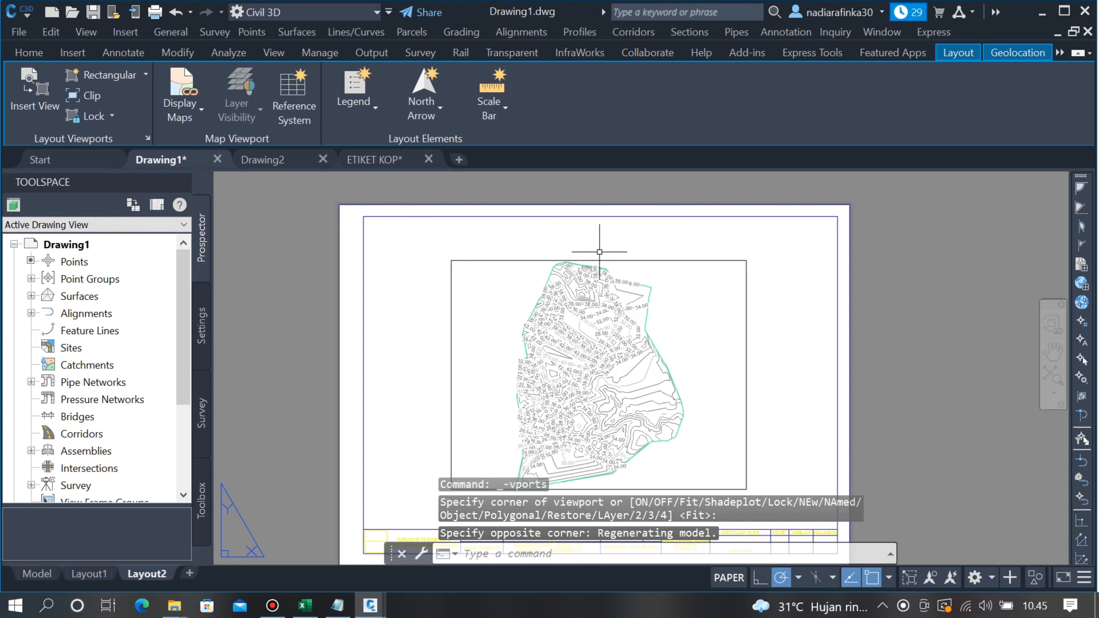
- Examine how the contoured surface sits inside the new viewport on the sheet
scroll(602, 255, "up", 5)
scroll(681, 210, "down", 5)
scroll(681, 210, "down", 2)
scroll(688, 242, "up", 5)
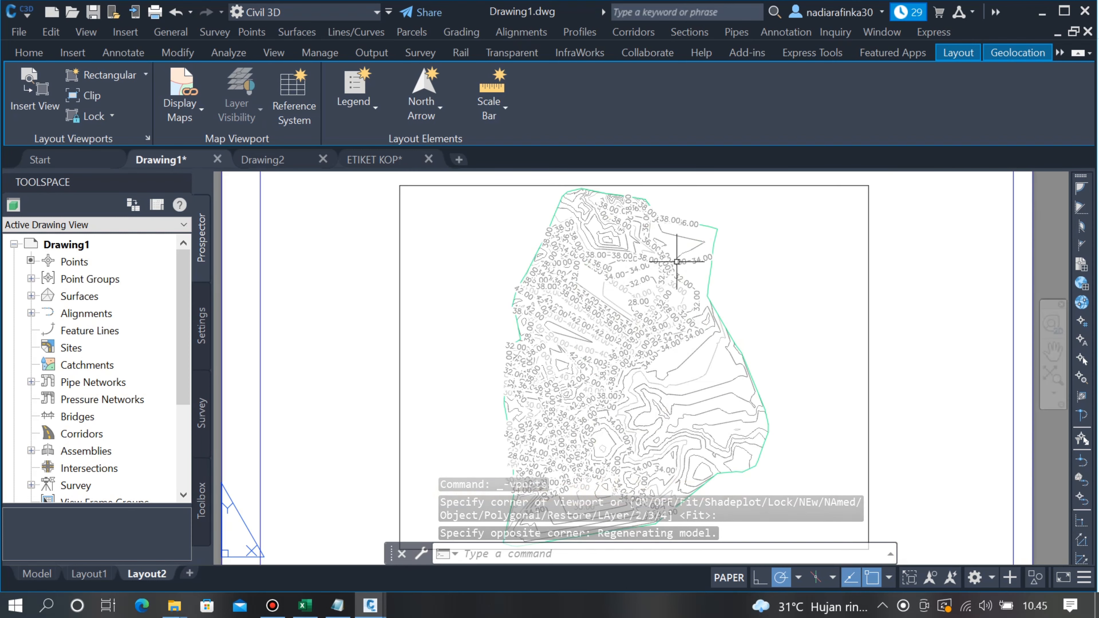
scroll(705, 238, "down", 7)
scroll(722, 221, "up", 5)
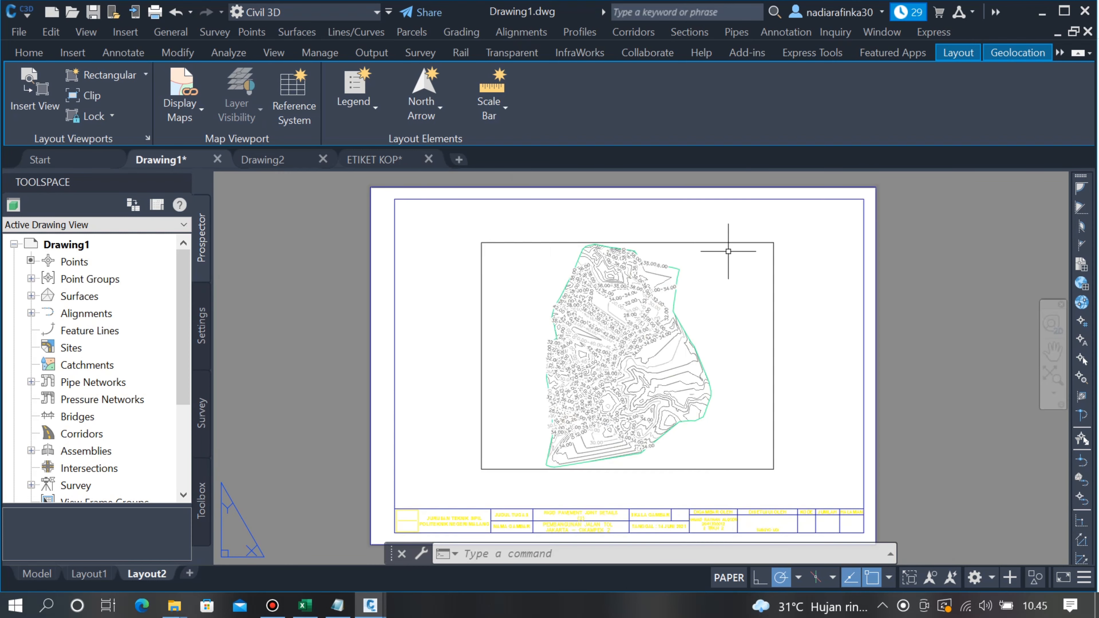
scroll(623, 238, "up", 5)
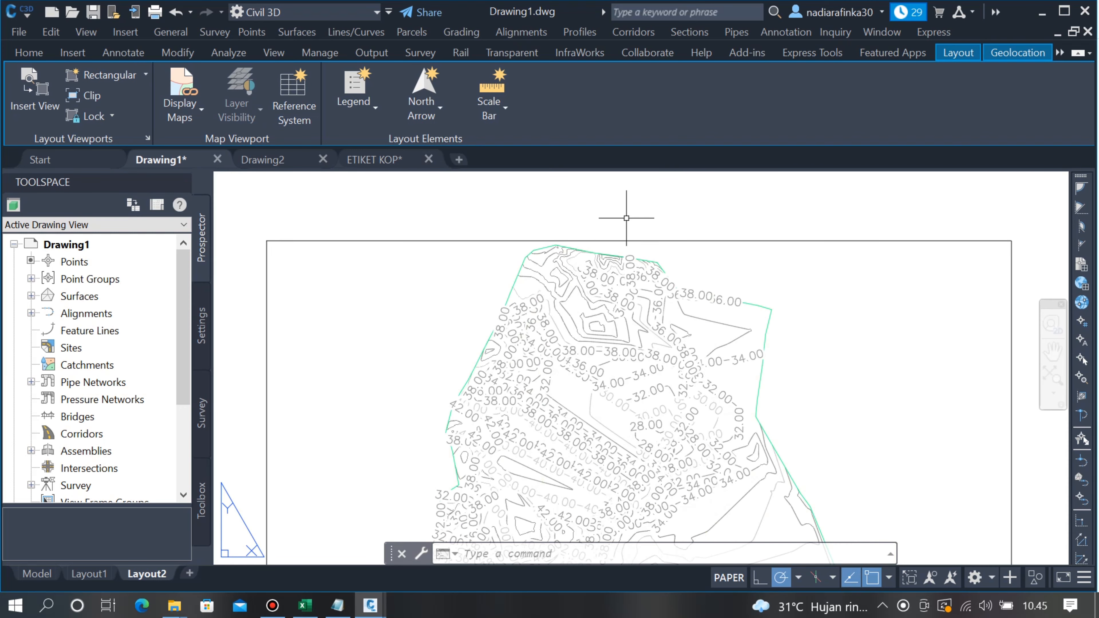
scroll(493, 219, "down", 3)
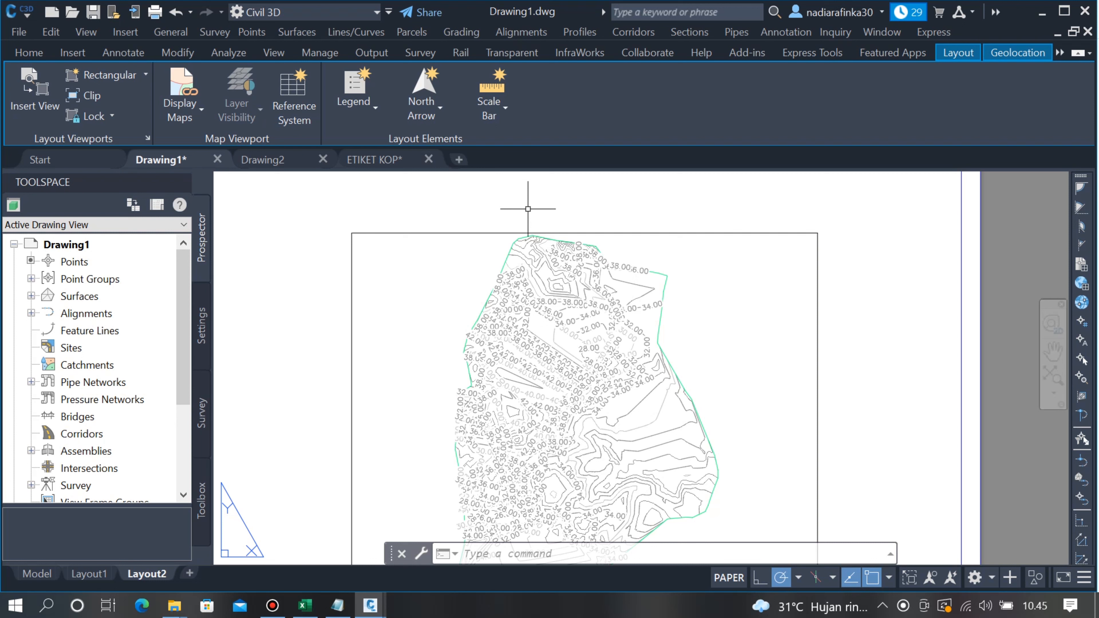
- Create a Latitude-Longitude reference system for the viewport with a precision of 0.1 degree
left_click(295, 97)
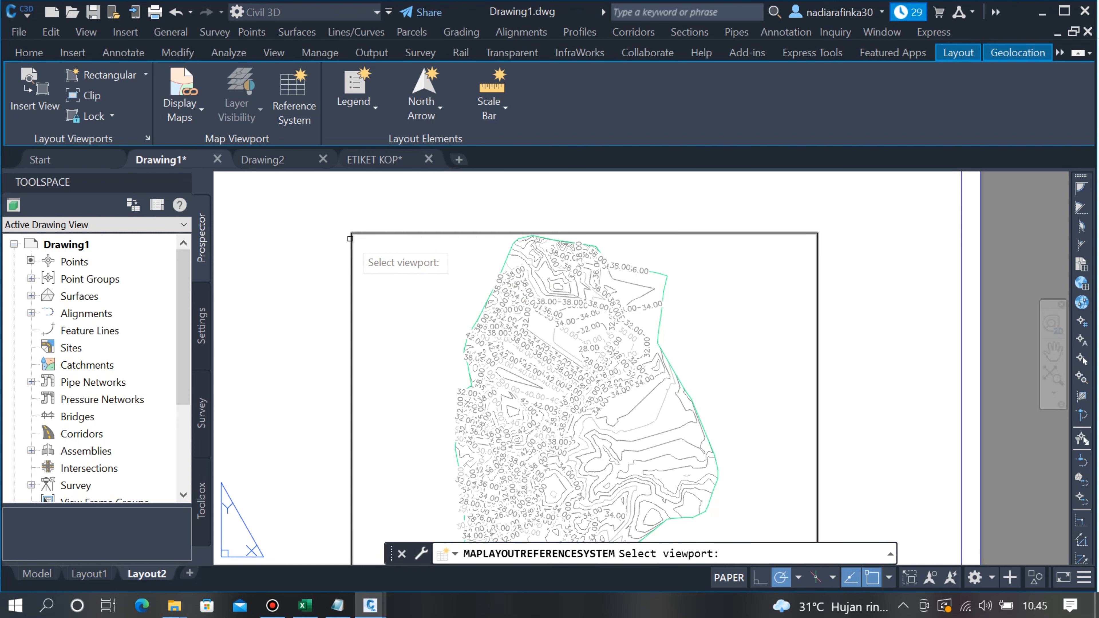
left_click(350, 239)
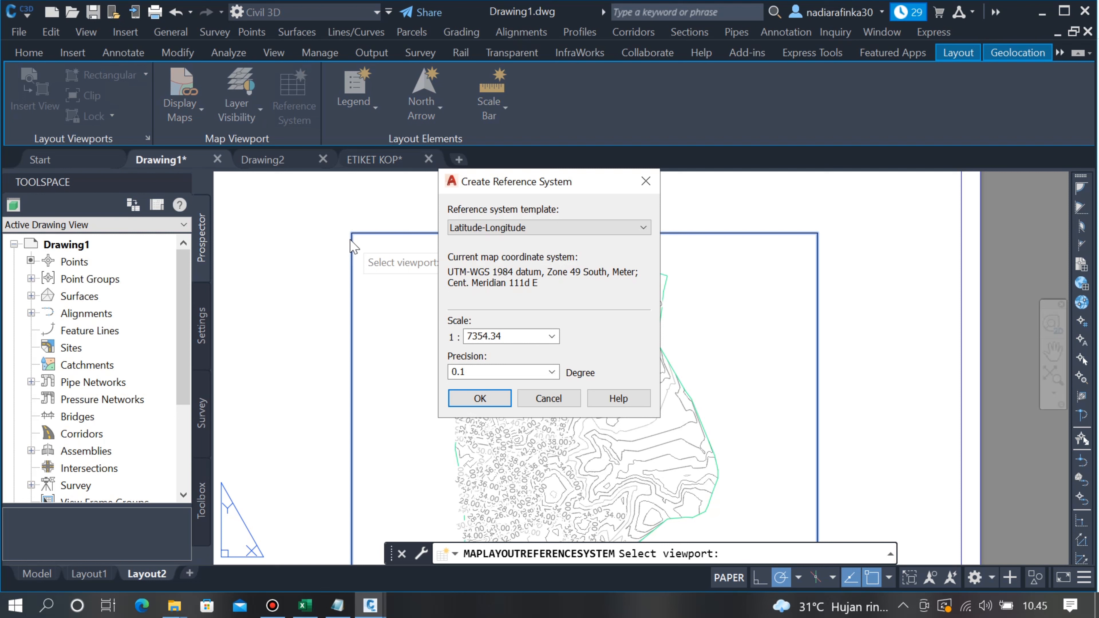
double_click(510, 336)
left_click(480, 400)
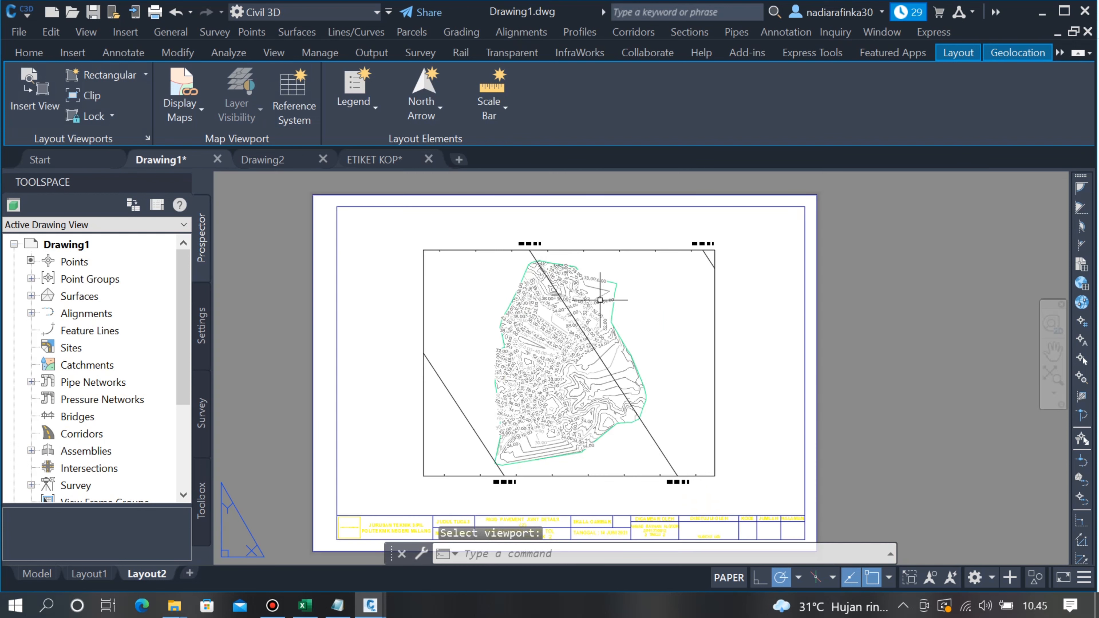
- Examine the grid lines and the longitude labels along the viewport's lower and upper edges
scroll(505, 494, "up", 6)
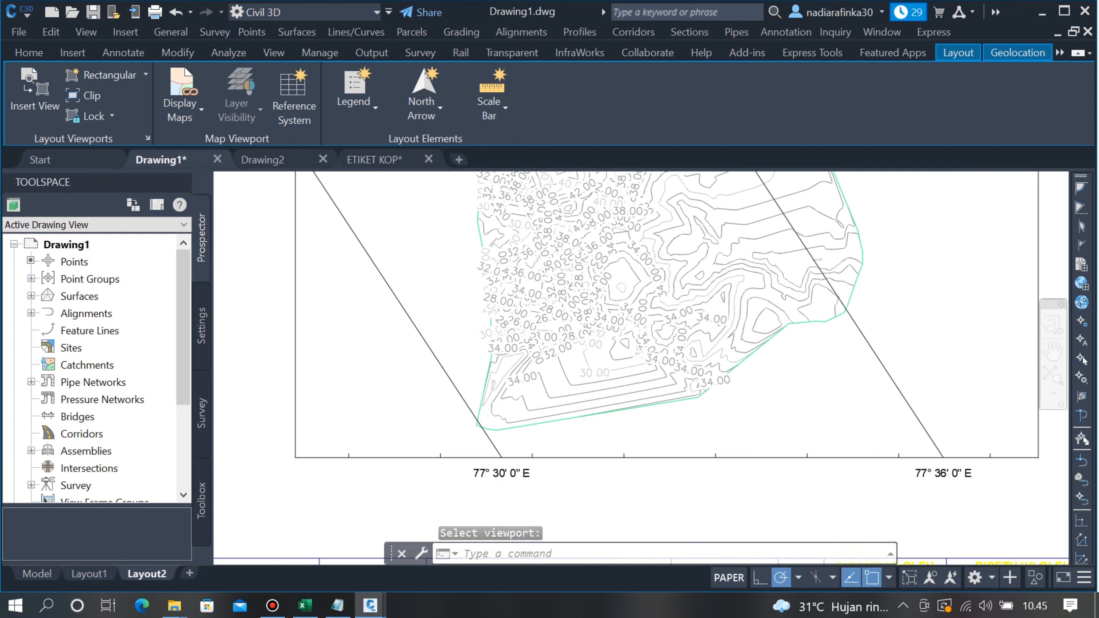
scroll(502, 425, "down", 2)
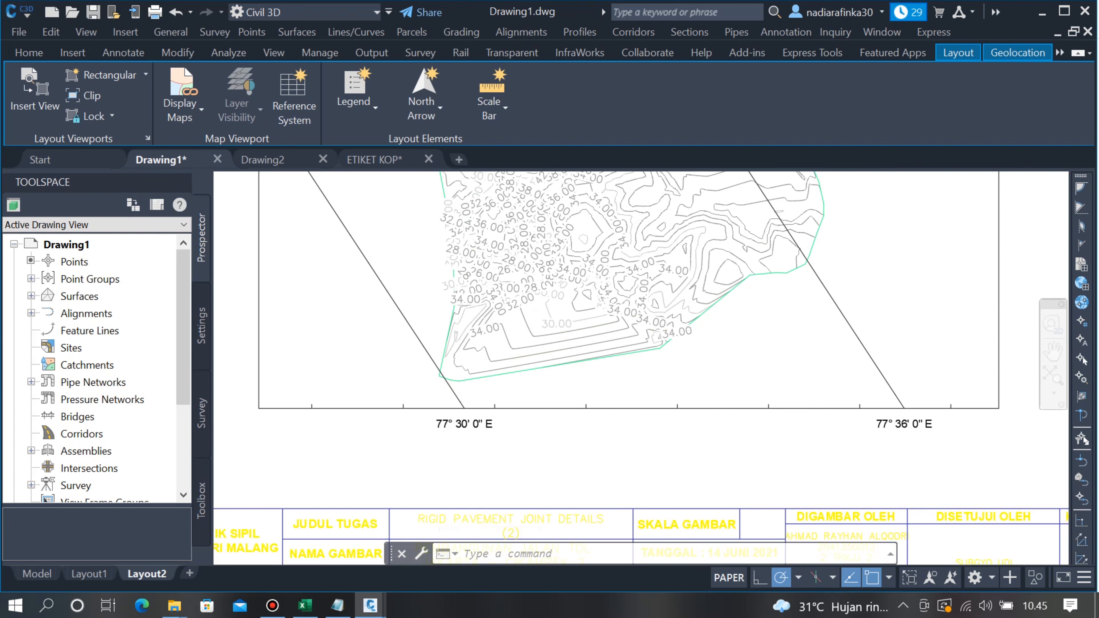
scroll(497, 421, "down", 5)
scroll(566, 282, "up", 3)
scroll(808, 267, "up", 2)
scroll(817, 263, "down", 2)
scroll(719, 346, "down", 2)
scroll(721, 356, "up", 3)
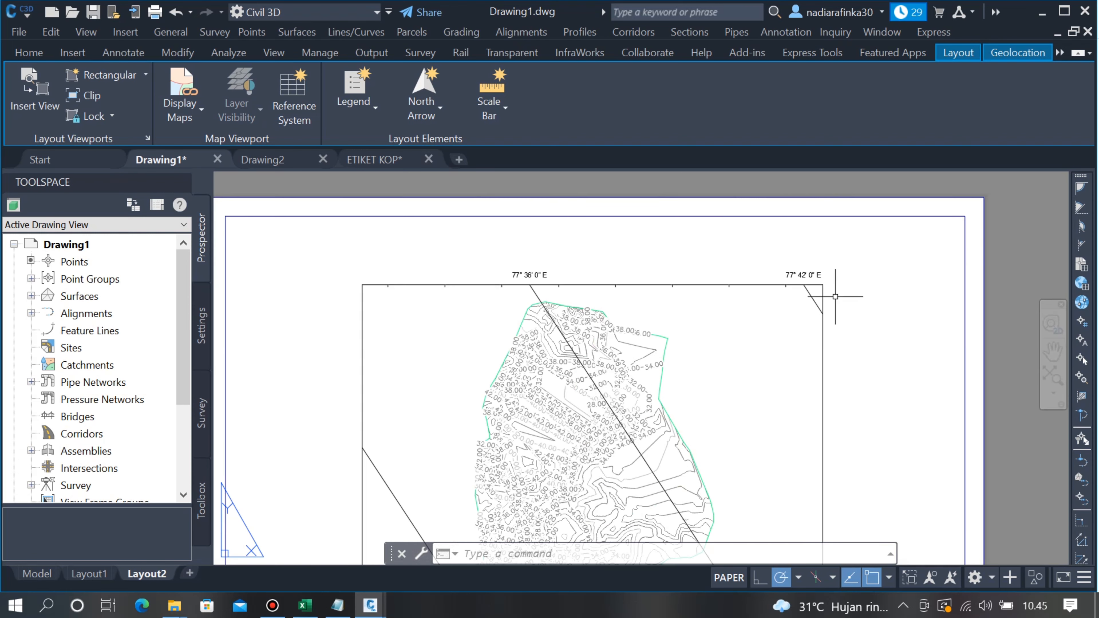
scroll(838, 295, "up", 2)
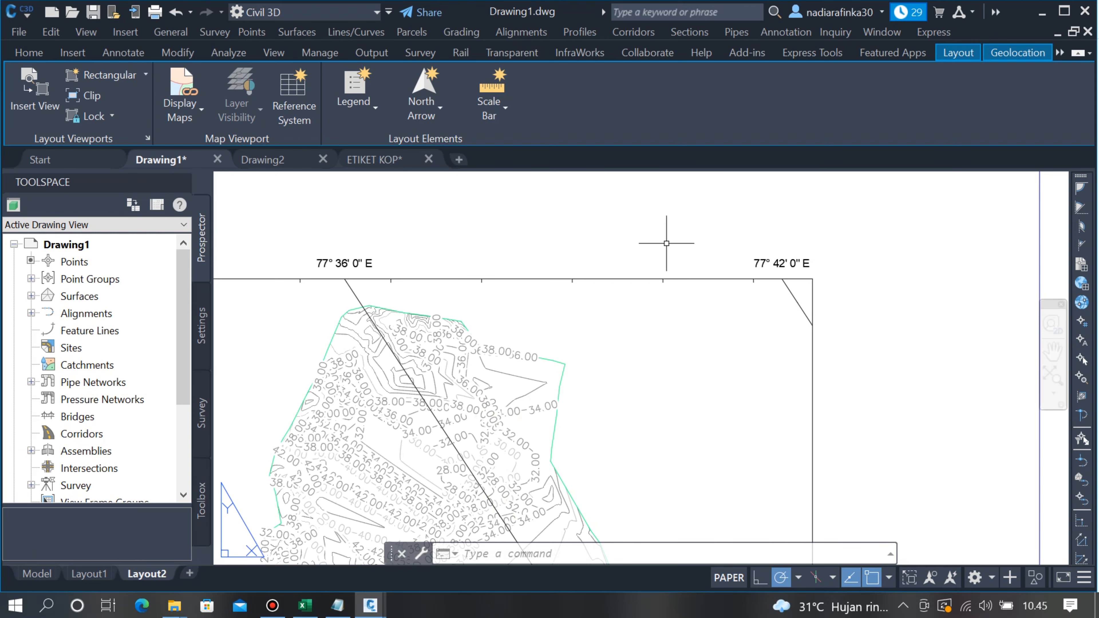
- Insert the Arrow1 north arrow for the viewport and place it near the viewport's upper-right corner
left_click(438, 94)
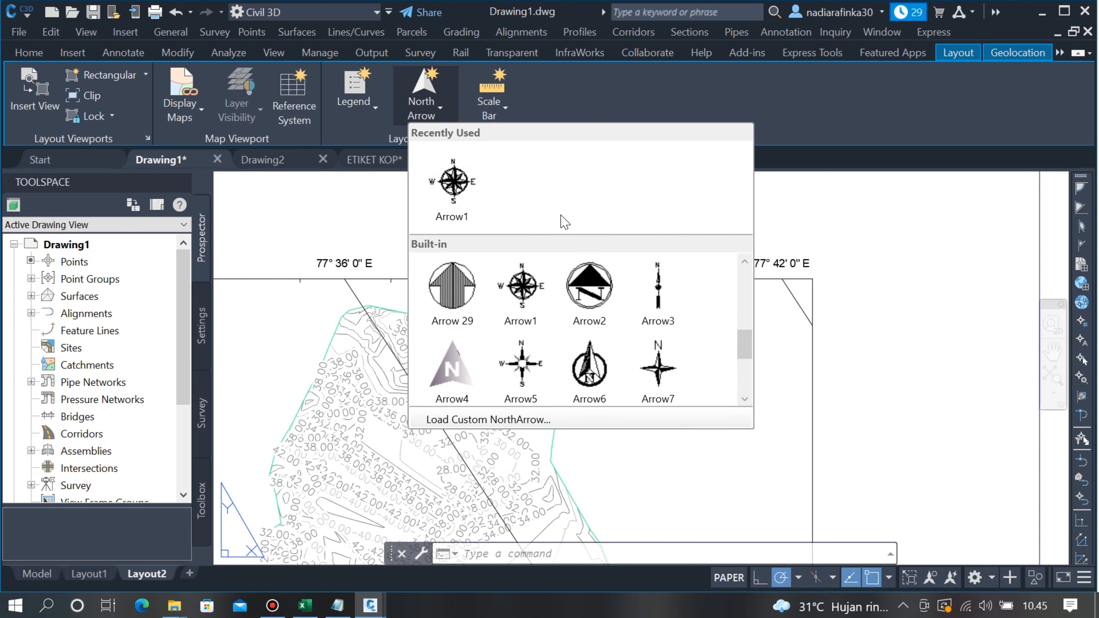
scroll(571, 292, "down", 1)
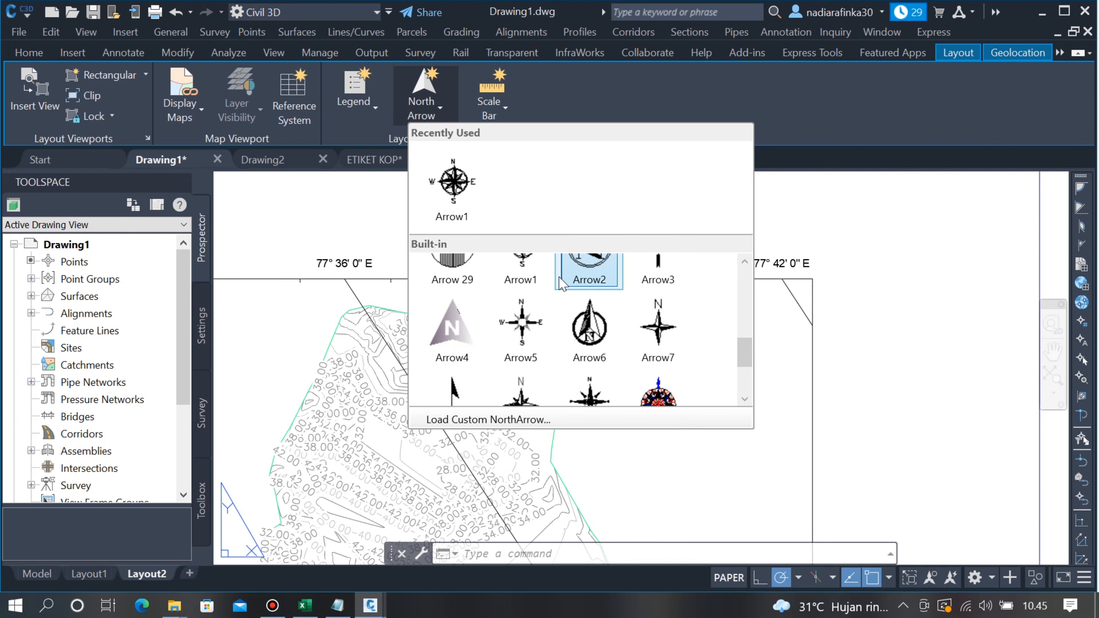
left_click(467, 184)
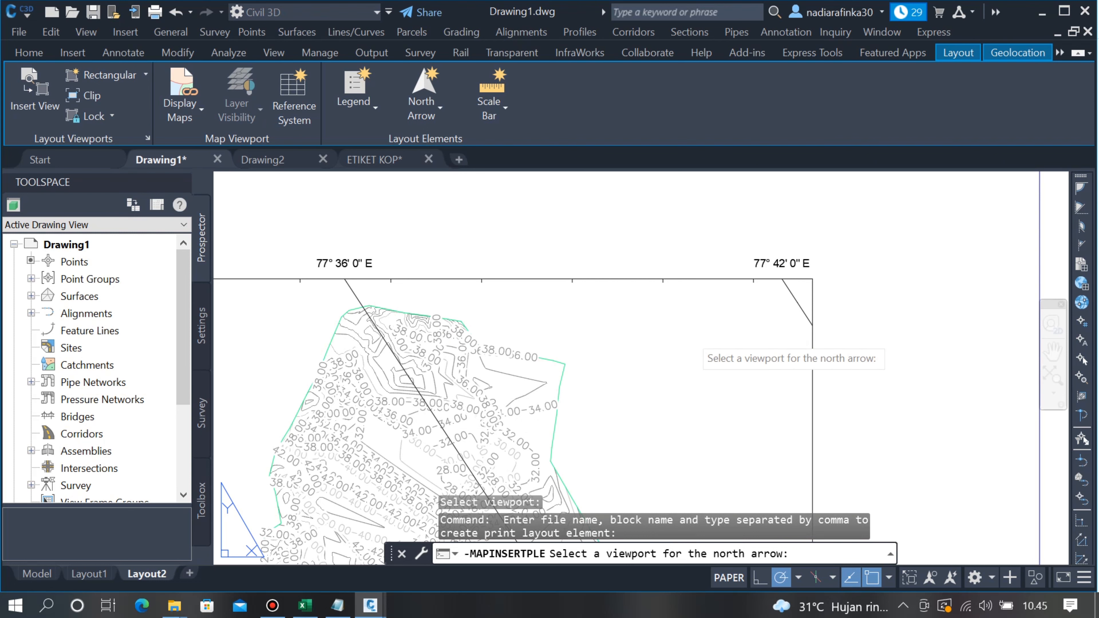
left_click(785, 323)
left_click(729, 334)
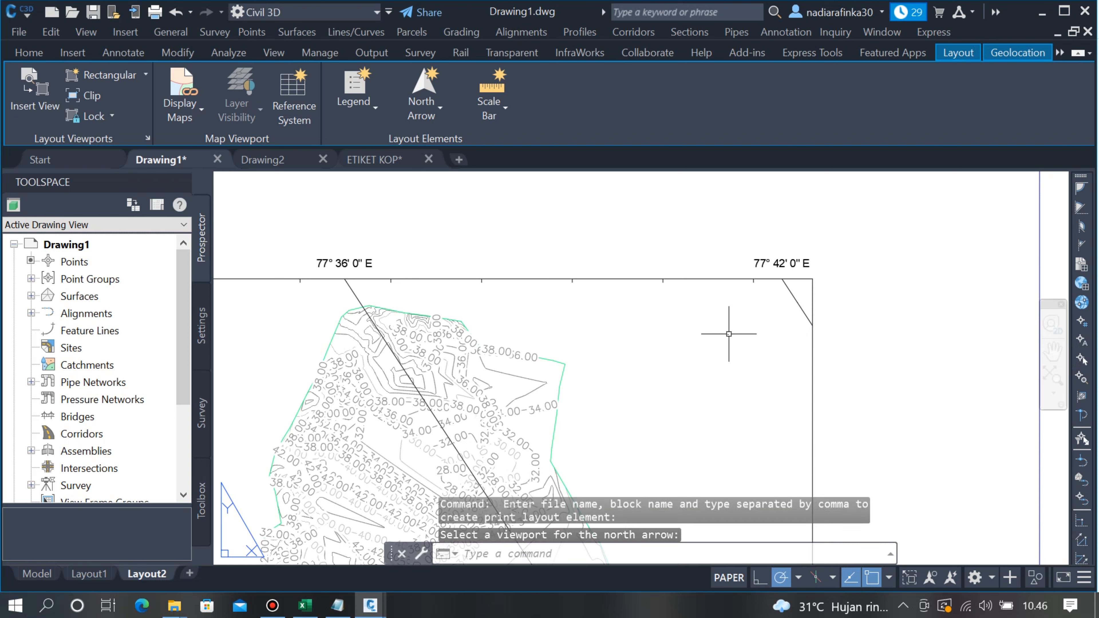
- Enlarge the tiny north arrow until its resize grip lies about 14 units out from its centre, and deselect it
left_click(723, 331)
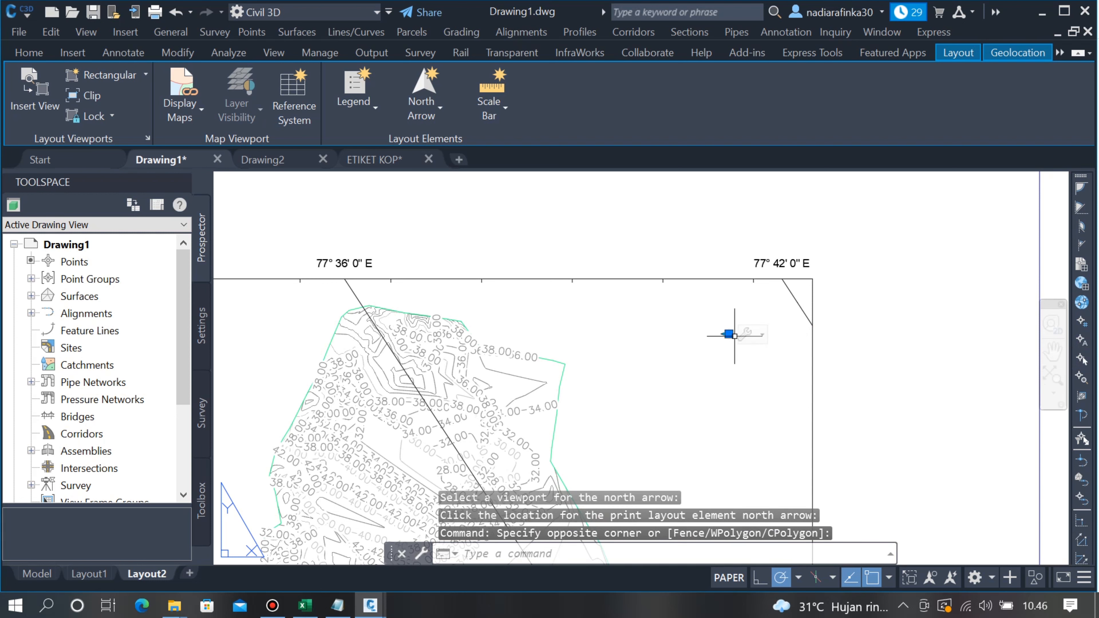
scroll(735, 337, "up", 6)
middle_click_drag(712, 325, 829, 347)
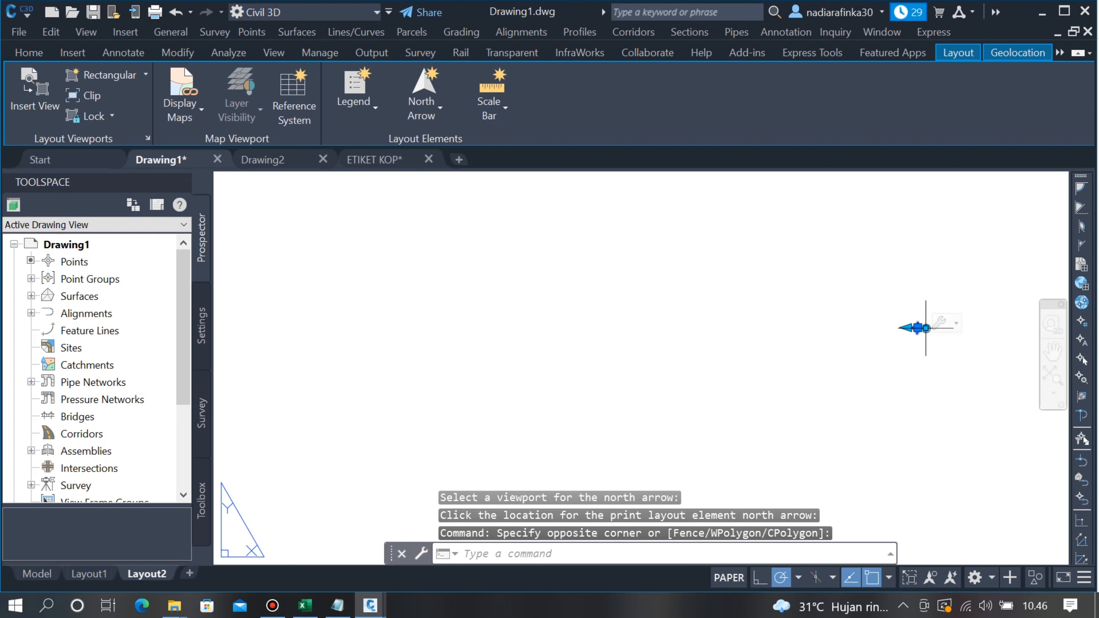
scroll(927, 327, "up", 5)
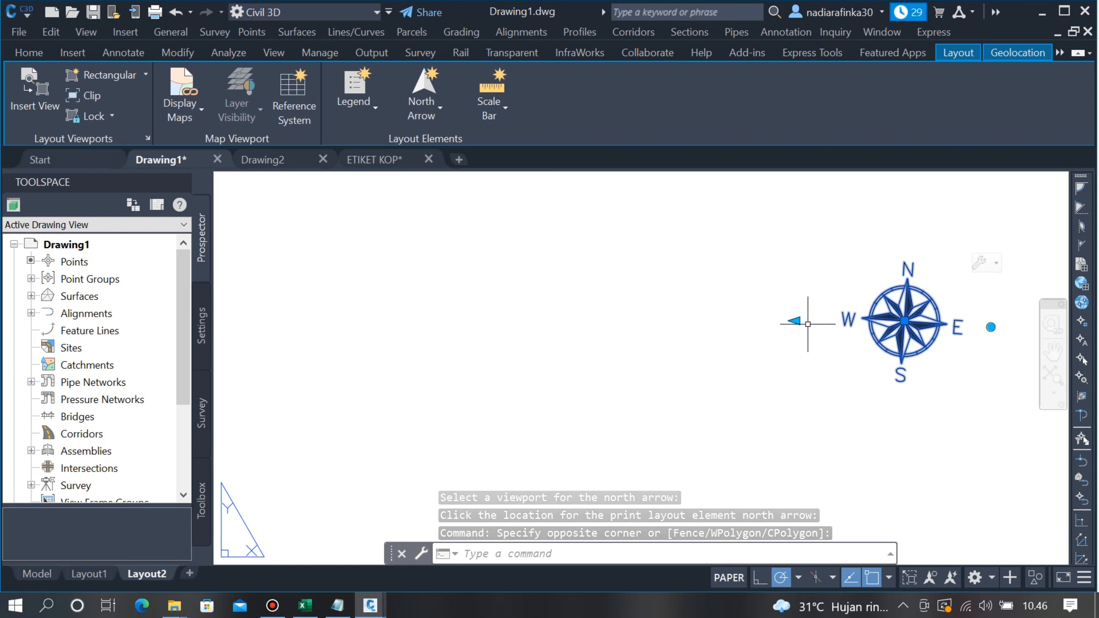
left_click(794, 321)
scroll(793, 320, "down", 12)
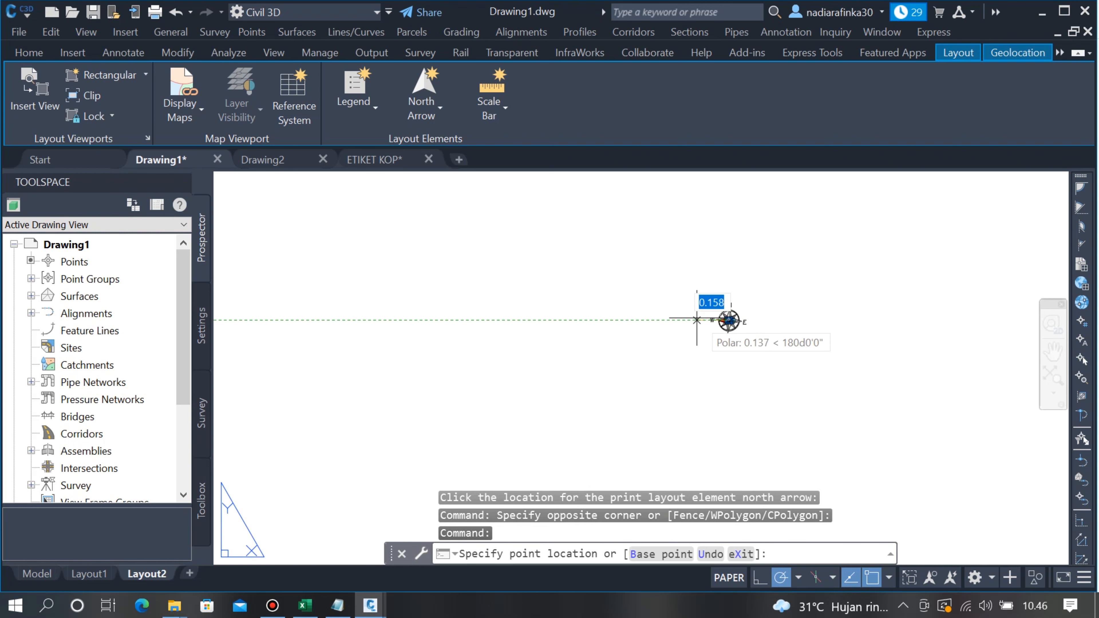
scroll(625, 302, "down", 6)
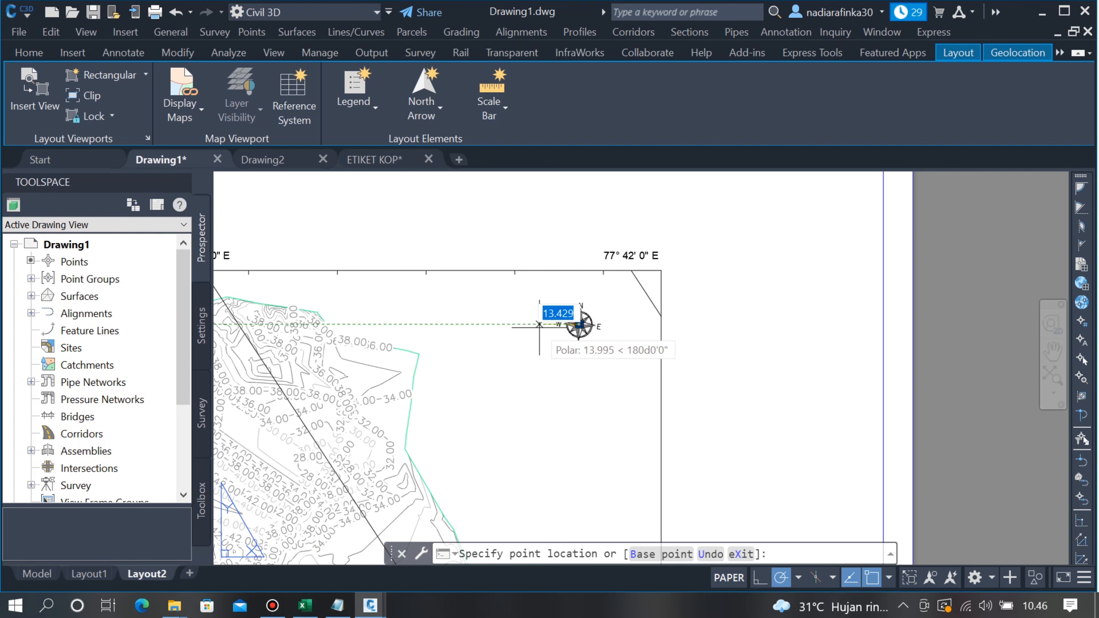
left_click(539, 324)
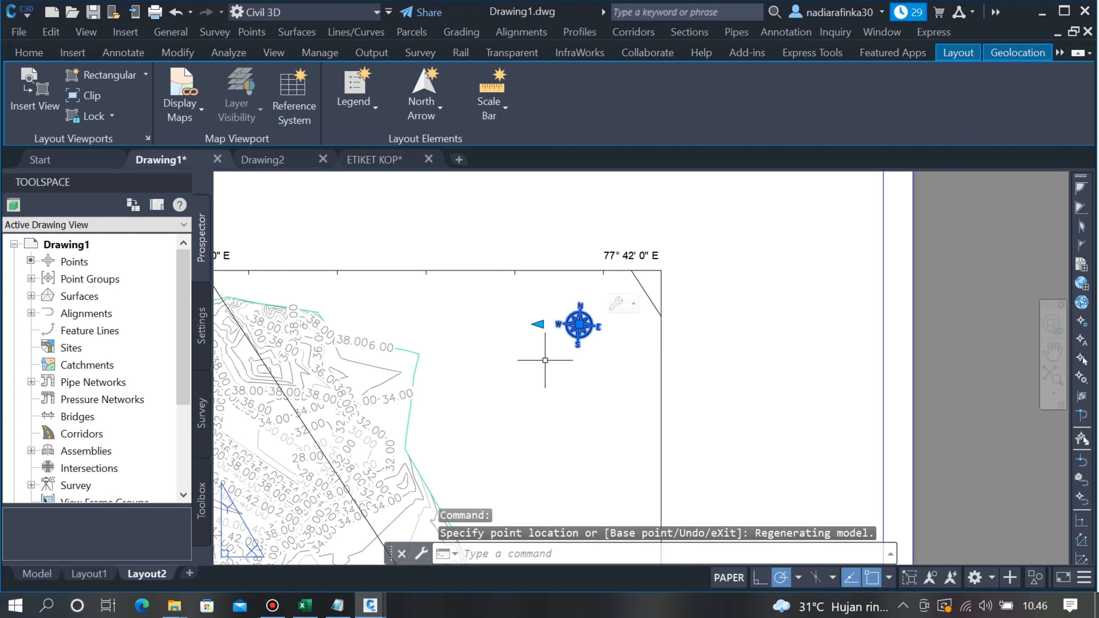
key("Escape")
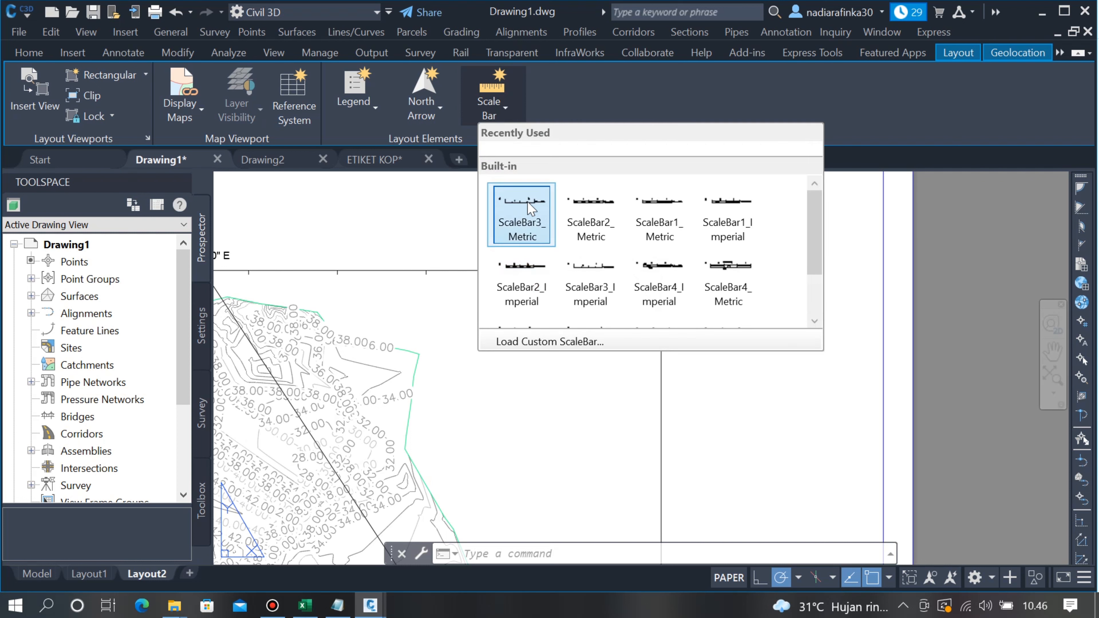
- Insert the ScaleBar3_Metric scale bar for the viewport with 240 m divisions at 1:8000, placing it just below the north arrow
scroll(688, 273, "down", 1)
scroll(688, 269, "up", 1)
left_click(521, 230)
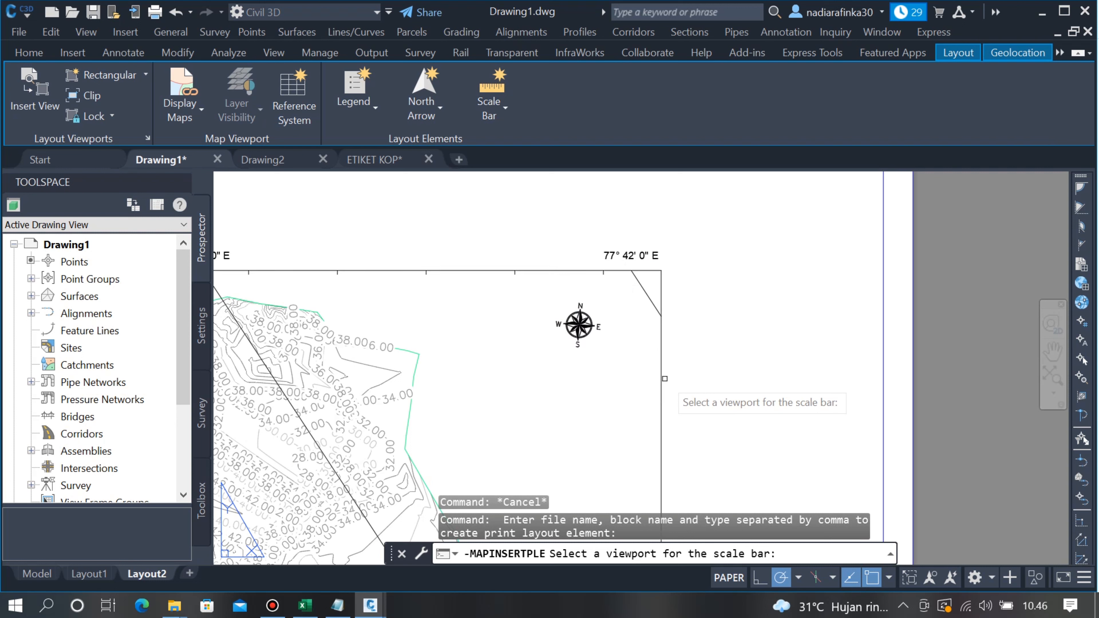
left_click(660, 377)
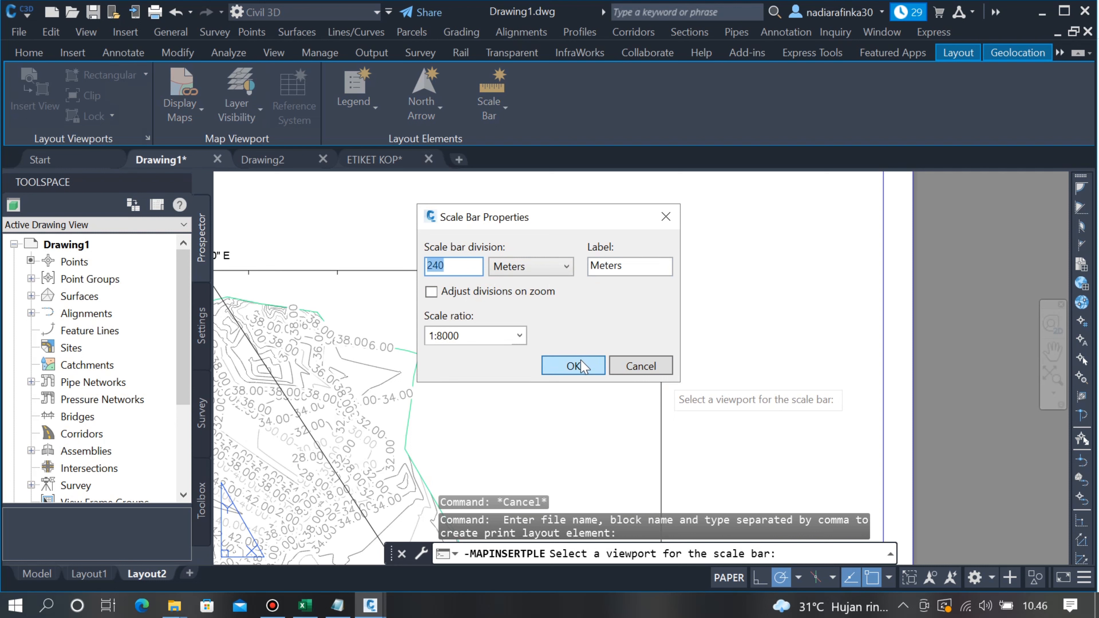
left_click(574, 366)
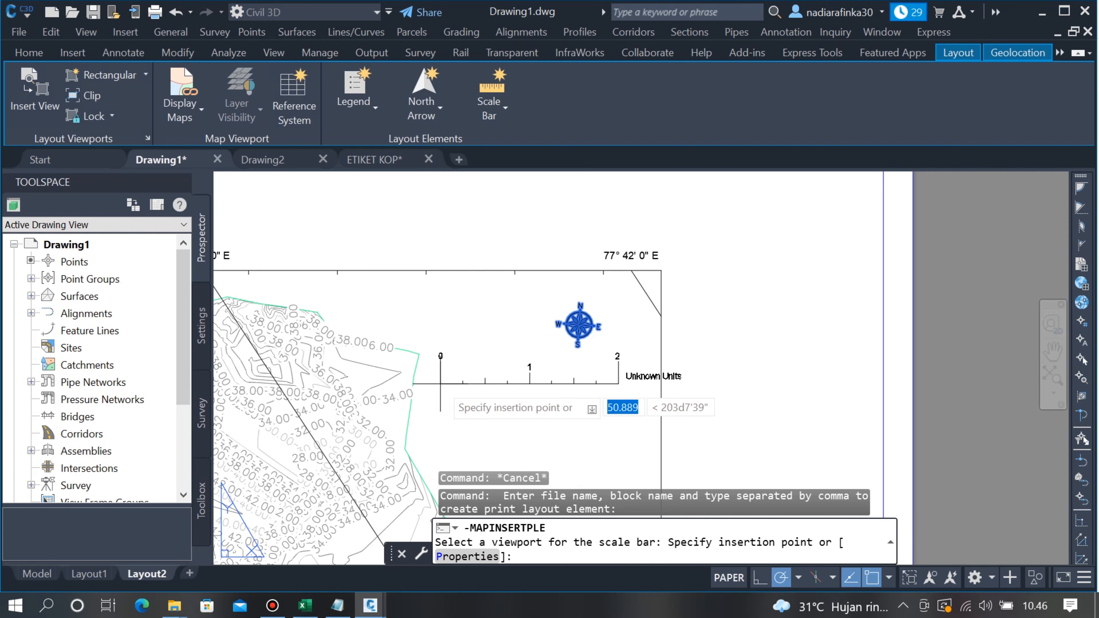
scroll(441, 383, "up", 2)
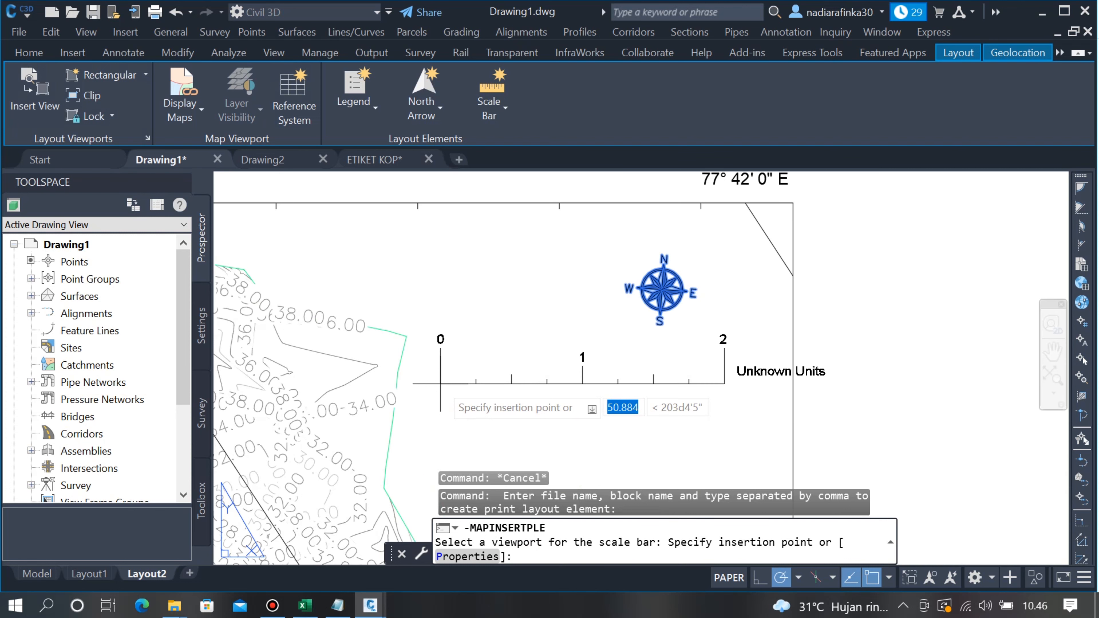
left_click(419, 381)
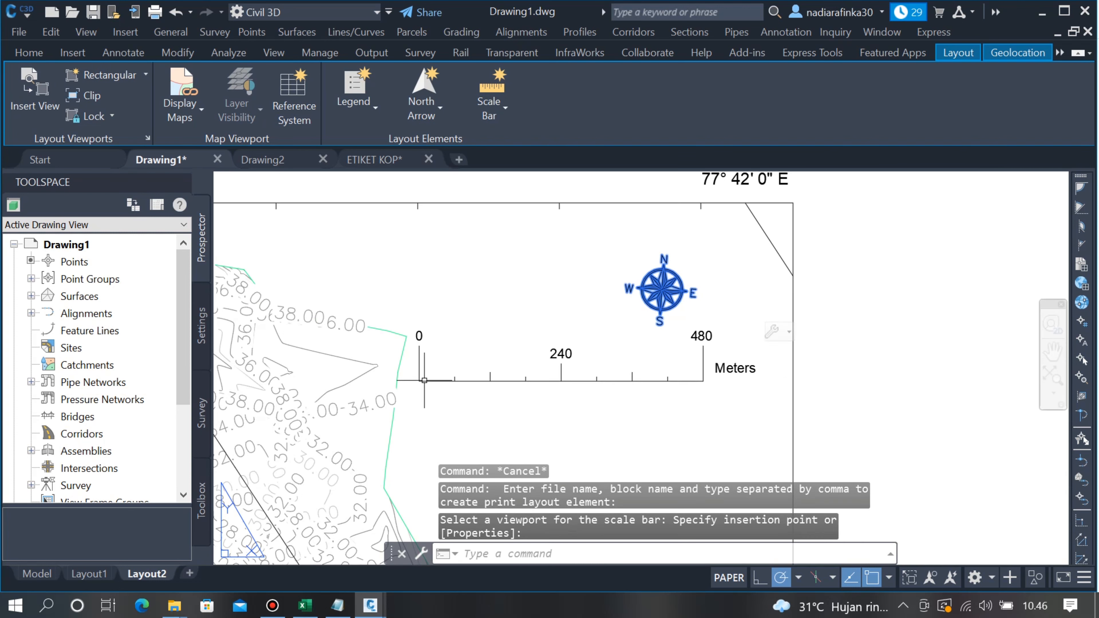
scroll(774, 324, "down", 5)
scroll(649, 398, "down", 2)
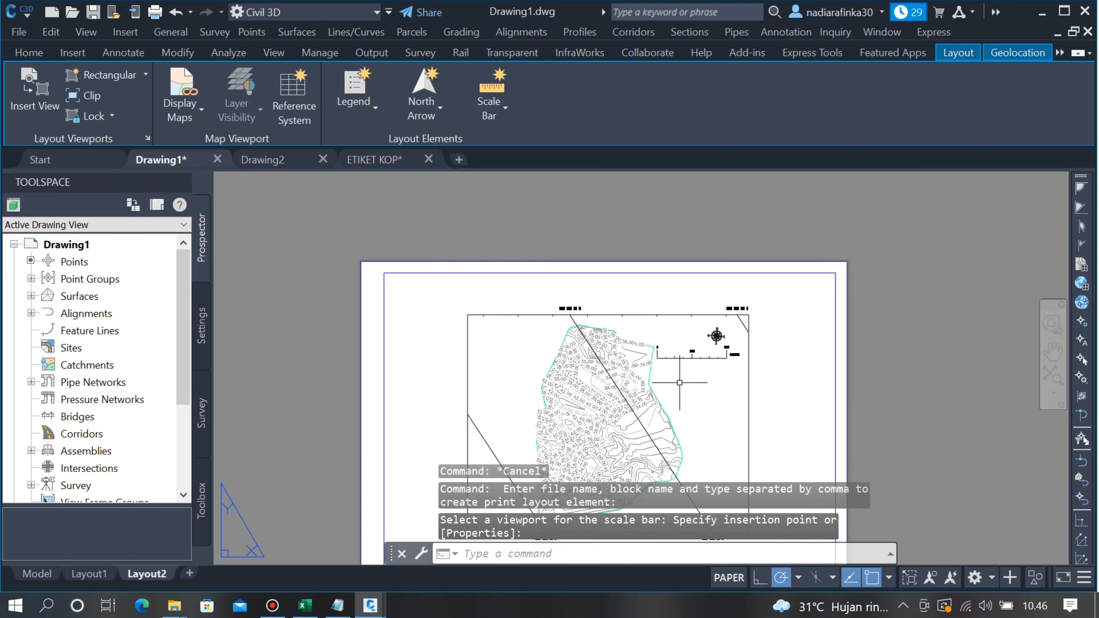
scroll(716, 380, "down", 2)
scroll(692, 349, "up", 2)
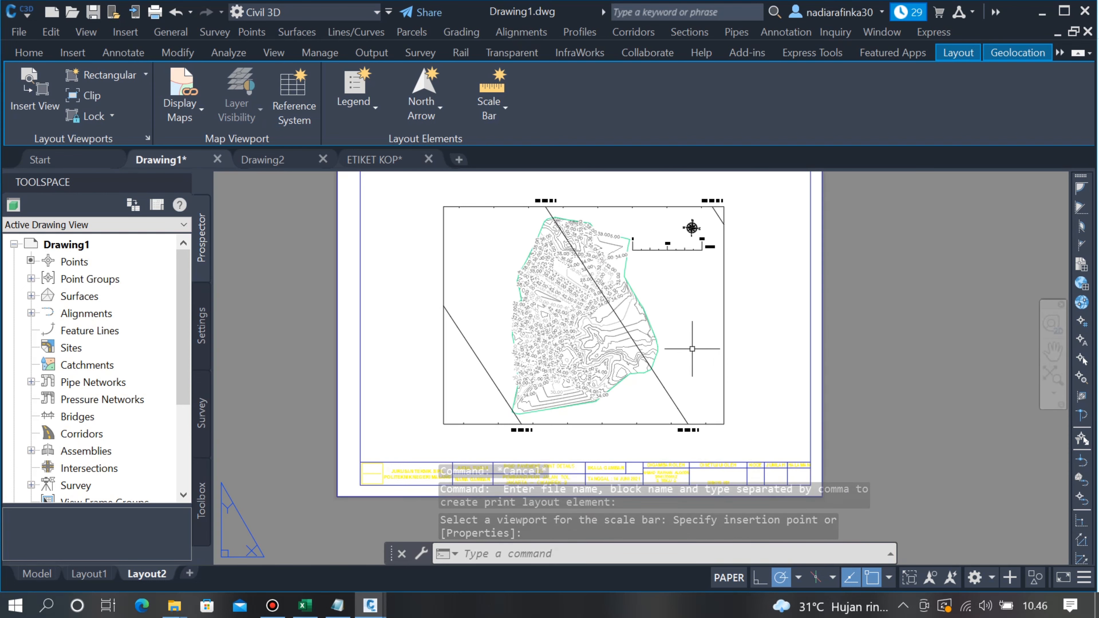